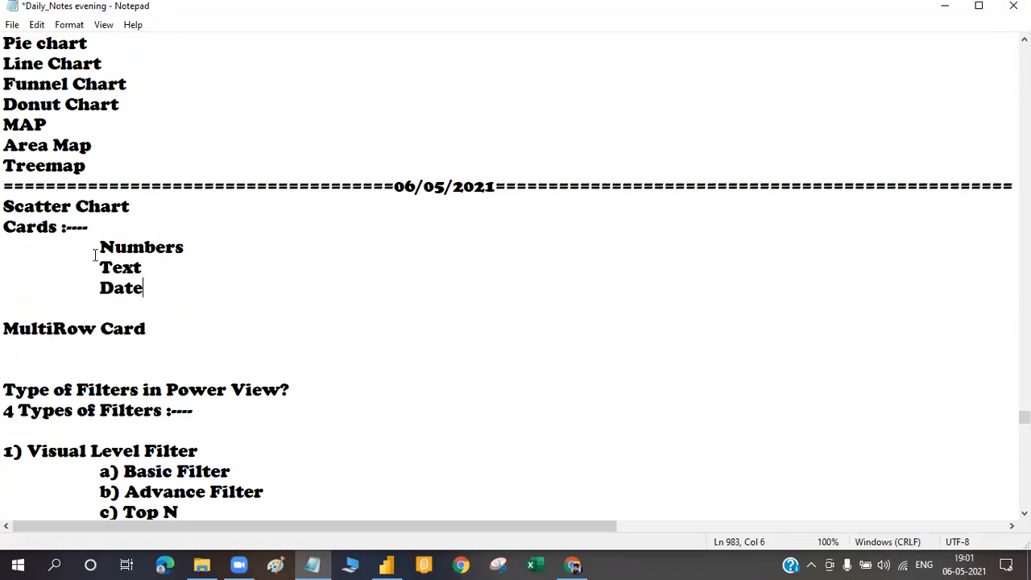
# - Review the 06/05/2021 notes on card types, MultiRow Card and the types of filters in Power View
pyautogui.moveTo(98, 248); pyautogui.dragTo(204, 249)
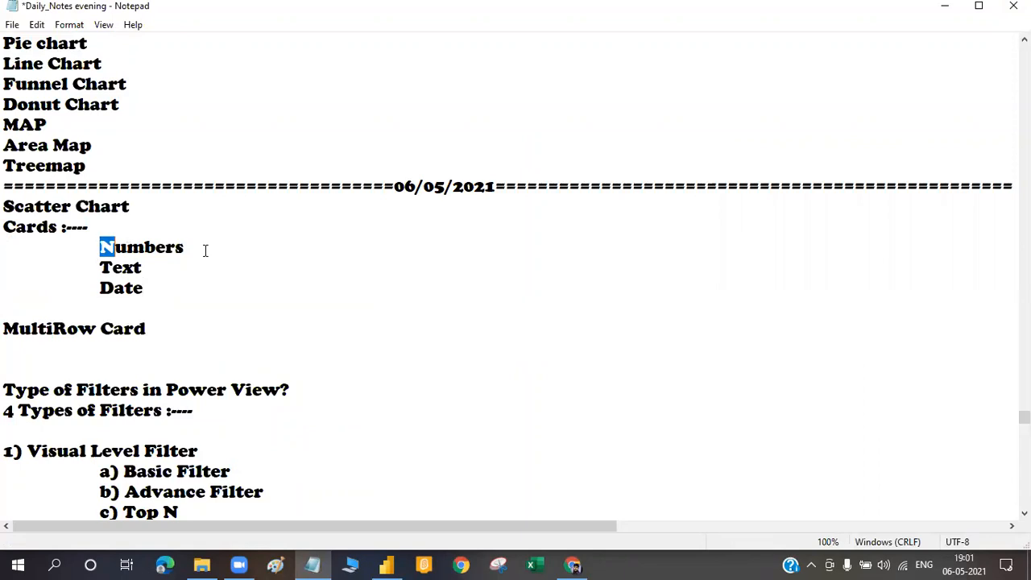
pyautogui.doubleClick(129, 268)
pyautogui.click(169, 286)
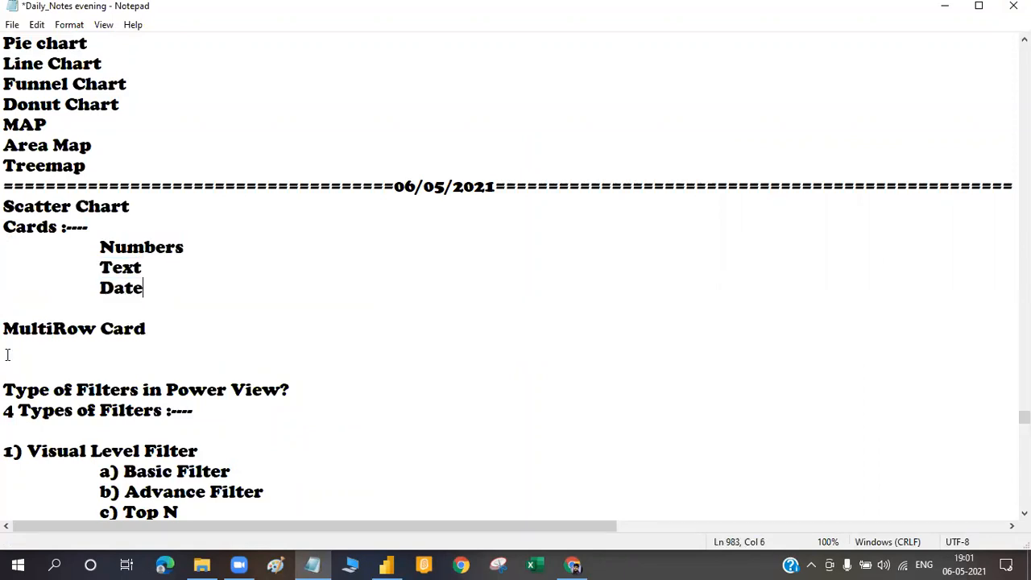
pyautogui.moveTo(3, 329); pyautogui.dragTo(164, 329)
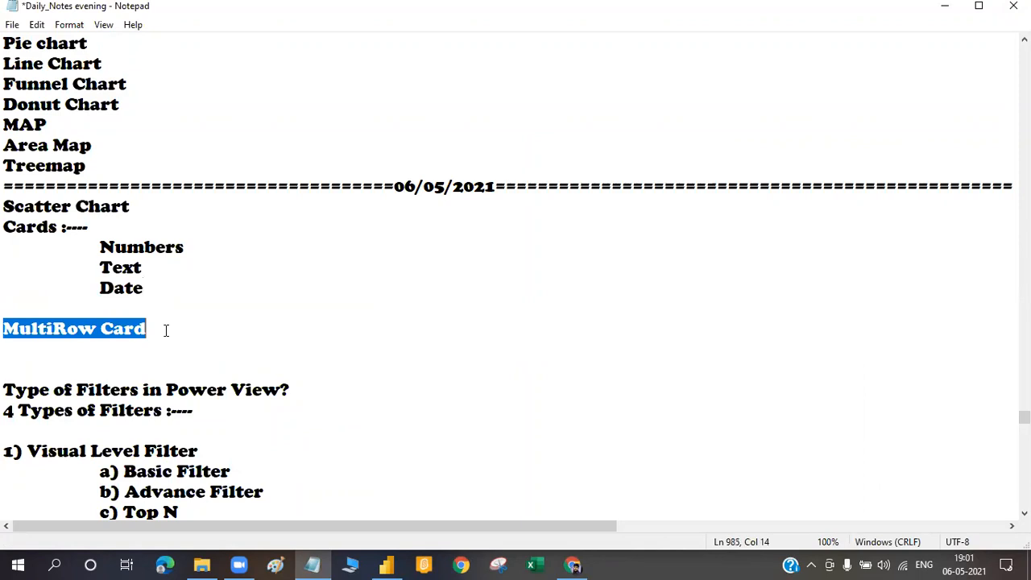
pyautogui.click(166, 330)
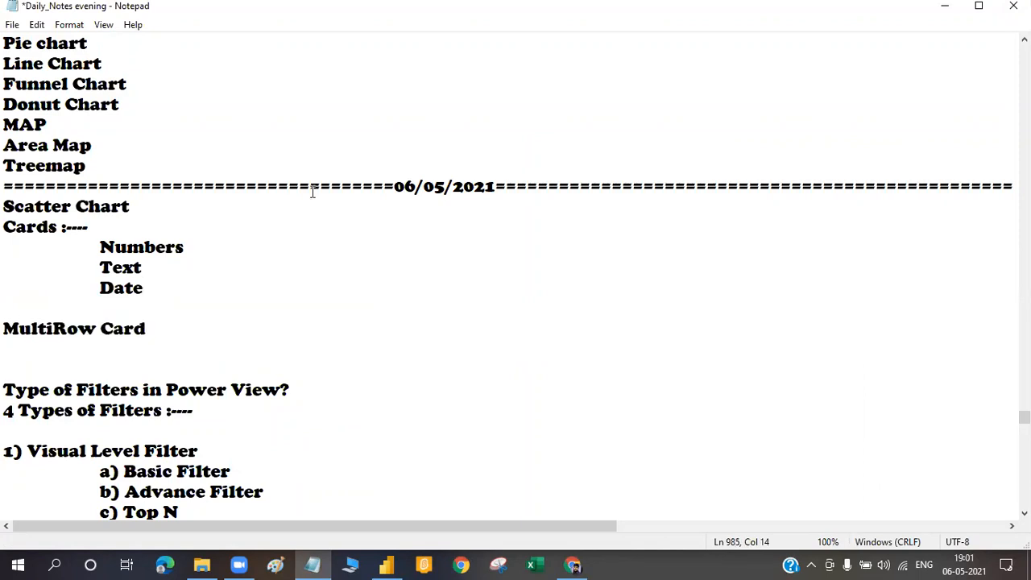
pyautogui.moveTo(4, 389); pyautogui.dragTo(299, 384)
pyautogui.click(306, 384)
pyautogui.press('Down')
pyautogui.press('Down')
pyautogui.press('Down')
pyautogui.press('Down')
pyautogui.press('Down')
pyautogui.press('Down')
pyautogui.press('Down')
pyautogui.press('Down')
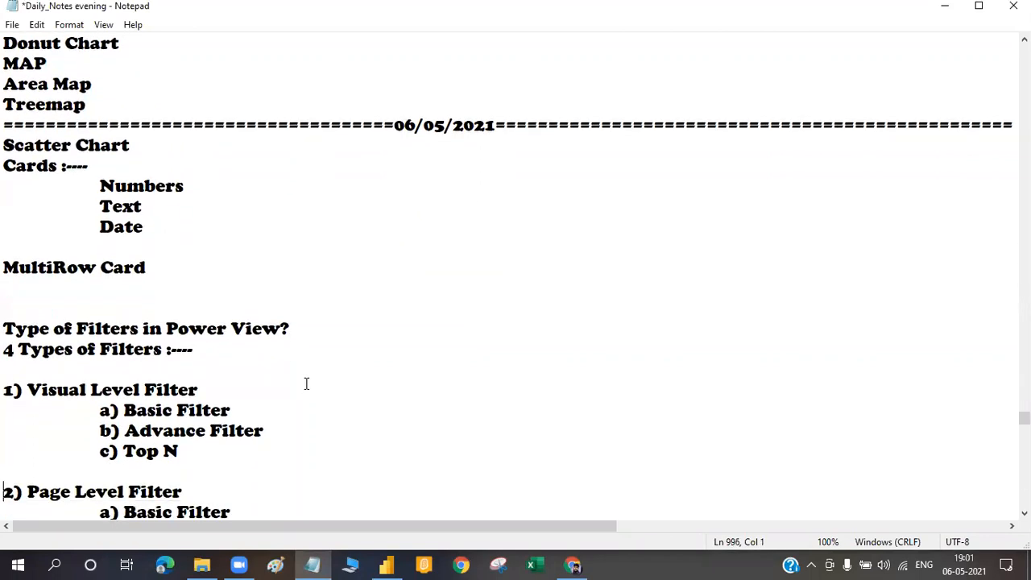
pyautogui.press('Down')
pyautogui.press('Down')
pyautogui.moveTo(4, 288); pyautogui.dragTo(306, 290)
pyautogui.click(306, 290)
pyautogui.press('Down')
pyautogui.press('Down')
pyautogui.press('Down')
pyautogui.press('Down')
pyautogui.press('Down')
pyautogui.press('Down')
pyautogui.press('Down')
pyautogui.press('Down')
pyautogui.press('Down')
pyautogui.press('Down')
pyautogui.press('Down')
pyautogui.press('Down')
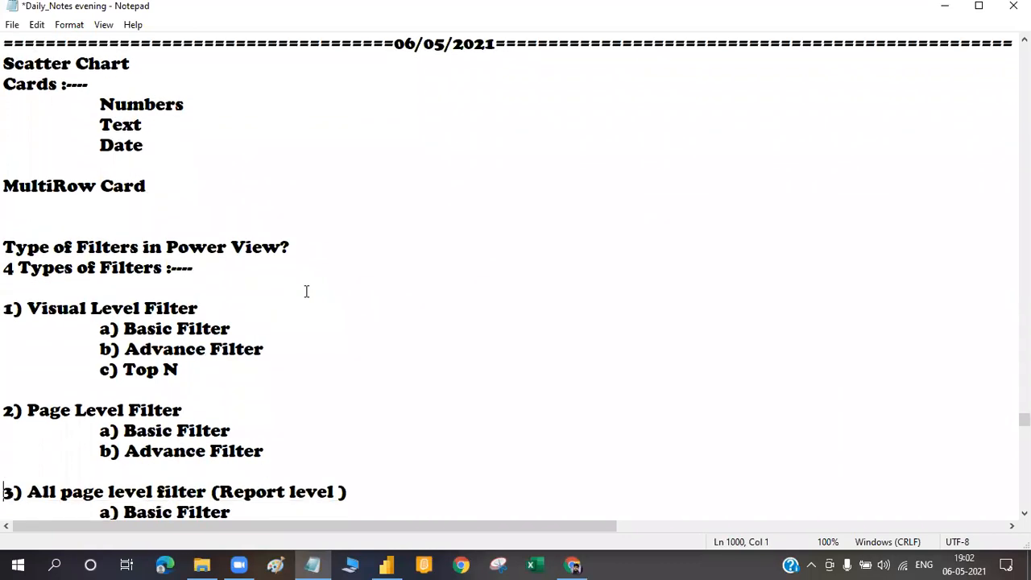
pyautogui.press('Down')
pyautogui.press('Down')
pyautogui.press('Down')
pyautogui.press('Down')
pyautogui.press('Down')
pyautogui.press('Down')
pyautogui.press('Down')
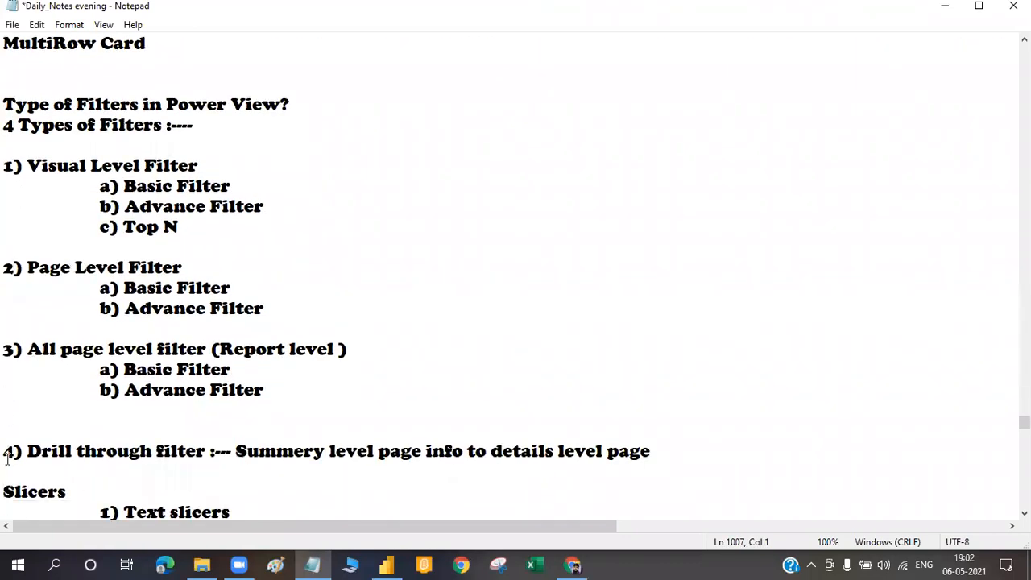
# - Read the notes on text, date and number slicers and the Sync Slicers entry
pyautogui.moveTo(7, 97); pyautogui.dragTo(79, 256)
pyautogui.moveTo(4, 488); pyautogui.dragTo(162, 488)
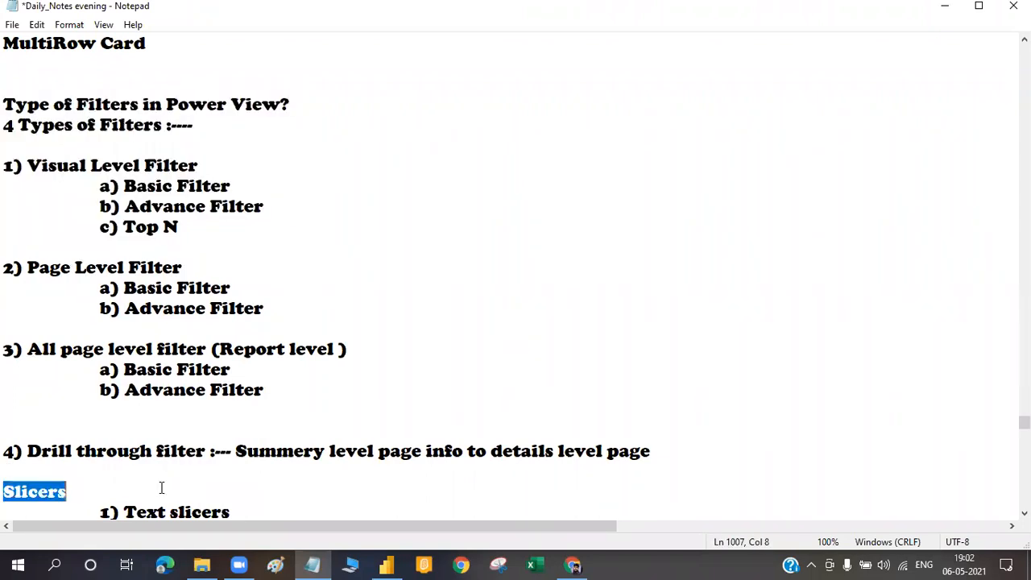
pyautogui.press('Down')
pyautogui.press('Down')
pyautogui.press('Down')
pyautogui.press('Down')
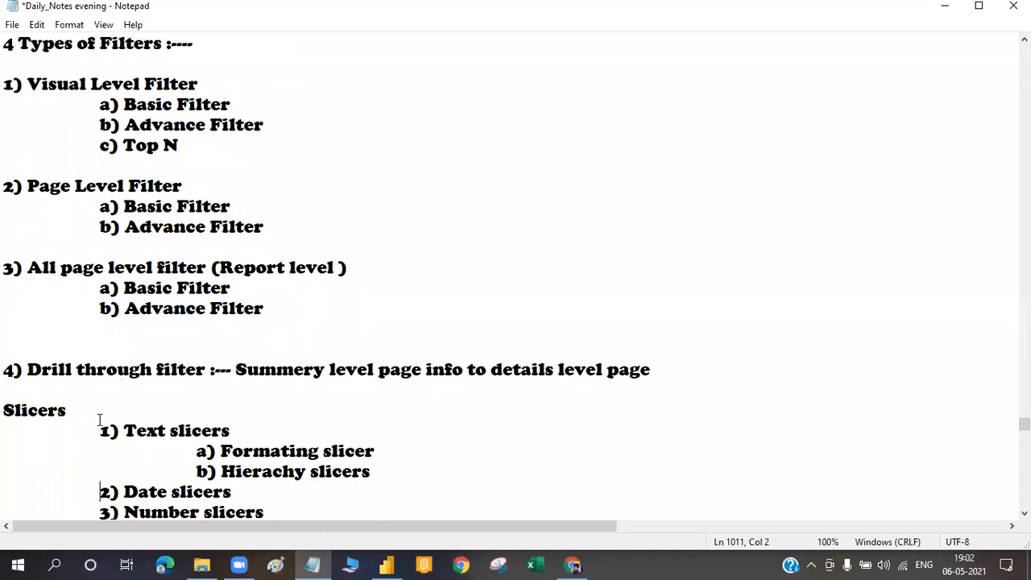
pyautogui.moveTo(134, 430); pyautogui.dragTo(325, 501)
pyautogui.click(326, 502)
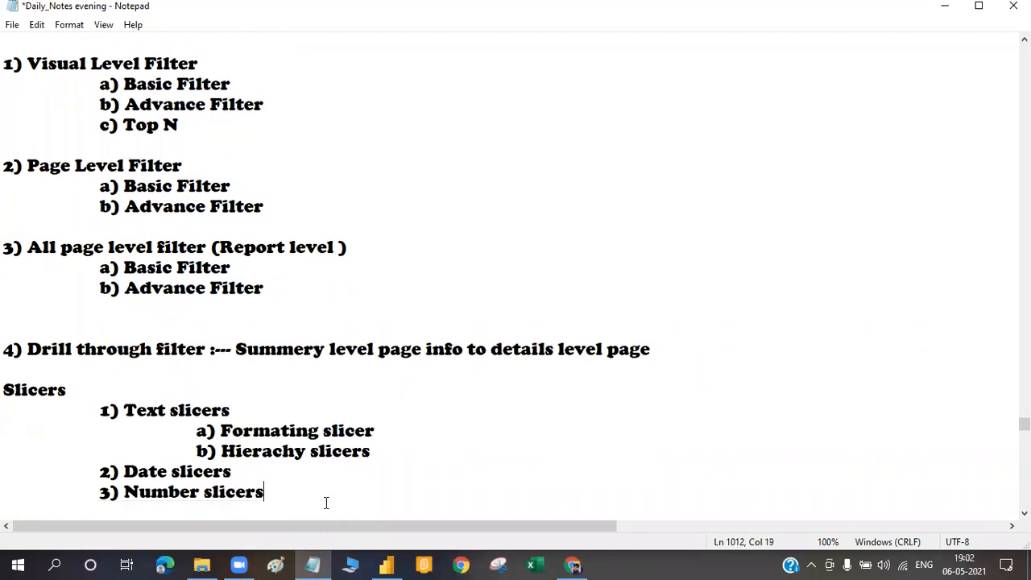
pyautogui.press('Down')
pyautogui.press('Down')
pyautogui.press('Up')
pyautogui.press('Up')
pyautogui.press('Up')
pyautogui.press('Up')
pyautogui.press('Up')
pyautogui.press('Up')
pyautogui.press('Down')
pyautogui.press('Down')
pyautogui.press('Down')
pyautogui.press('Down')
pyautogui.press('Down')
pyautogui.press('Down')
# - Return to the Scatter Chart entry under the 06/05/2021 heading and switch to Power BI Desktop
pyautogui.press('Up')
pyautogui.press('Up')
pyautogui.press('Up')
pyautogui.press('Up')
pyautogui.press('Up')
pyautogui.press('Up')
pyautogui.press('Up')
pyautogui.press('Up')
pyautogui.press('Up')
pyautogui.press('Up')
pyautogui.press('Up')
pyautogui.press('Up')
pyautogui.press('Up')
pyautogui.press('Up')
pyautogui.press('Up')
pyautogui.press('Up')
pyautogui.press('Up')
pyautogui.press('Up')
pyautogui.press('Up')
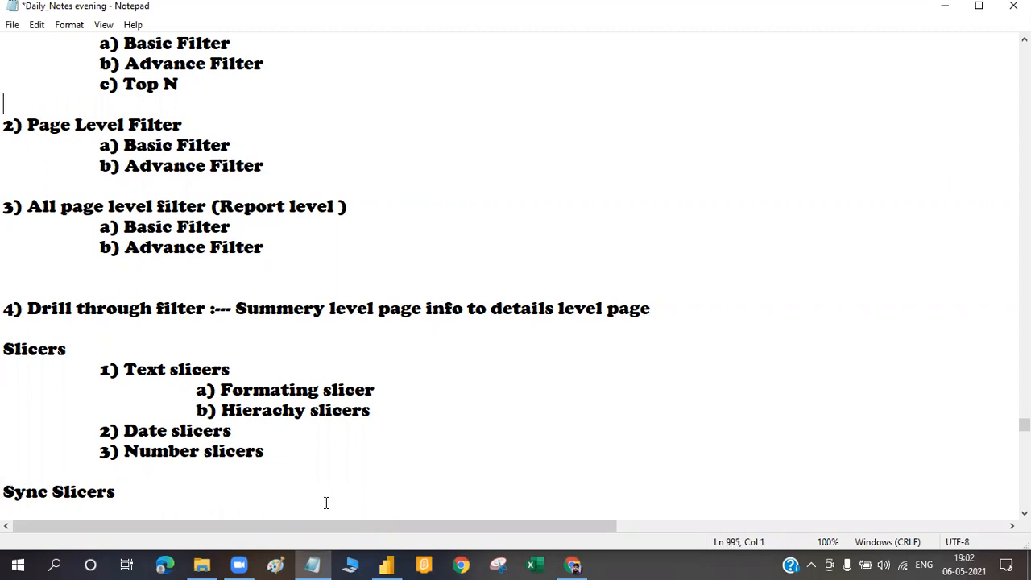
pyautogui.press('Up')
pyautogui.press('Up')
pyautogui.press('Up')
pyautogui.press('Up')
pyautogui.press('Up')
pyautogui.press('Up')
pyautogui.press('Up')
pyautogui.press('Up')
pyautogui.press('Up')
pyautogui.press('Up')
pyautogui.press('Up')
pyautogui.press('Up')
pyautogui.press('Up')
pyautogui.press('Up')
pyautogui.press('Up')
pyautogui.press('Up')
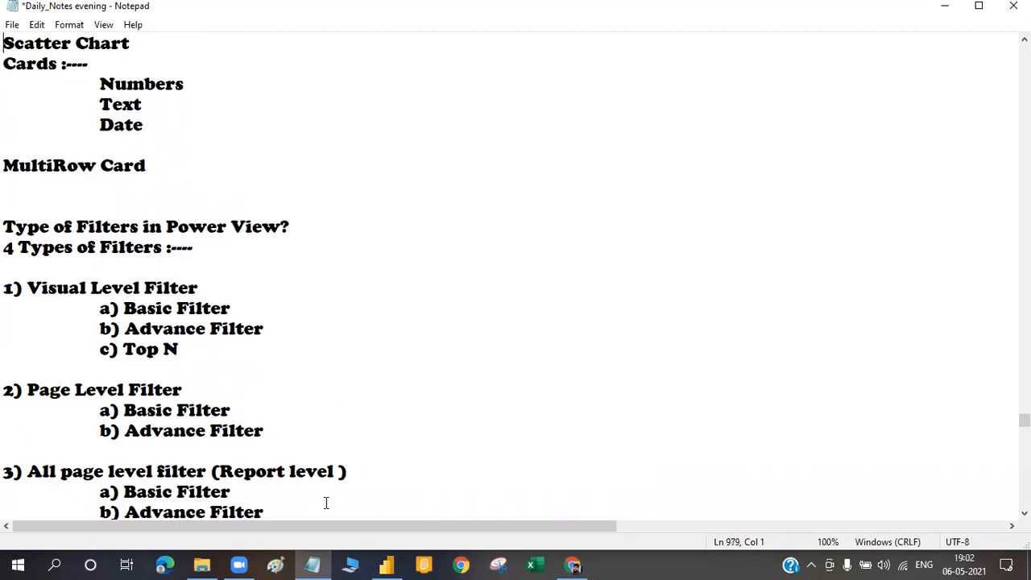
pyautogui.scroll(1, 326, 503)
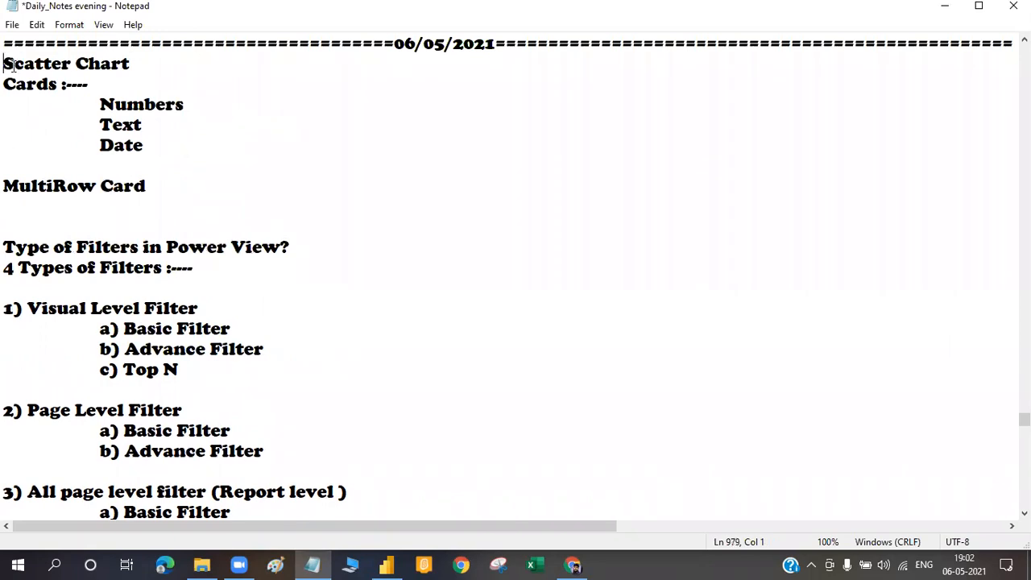
pyautogui.hotkey('shift', 'Right')
pyautogui.hotkey('shift', 'Right')
pyautogui.hotkey('shift', 'Right')
pyautogui.hotkey('shift', 'Right')
pyautogui.hotkey('shift', 'Right')
pyautogui.hotkey('shift', 'Right')
pyautogui.hotkey('shift', 'Right')
pyautogui.hotkey('shift', 'Right')
pyautogui.hotkey('shift', 'Right')
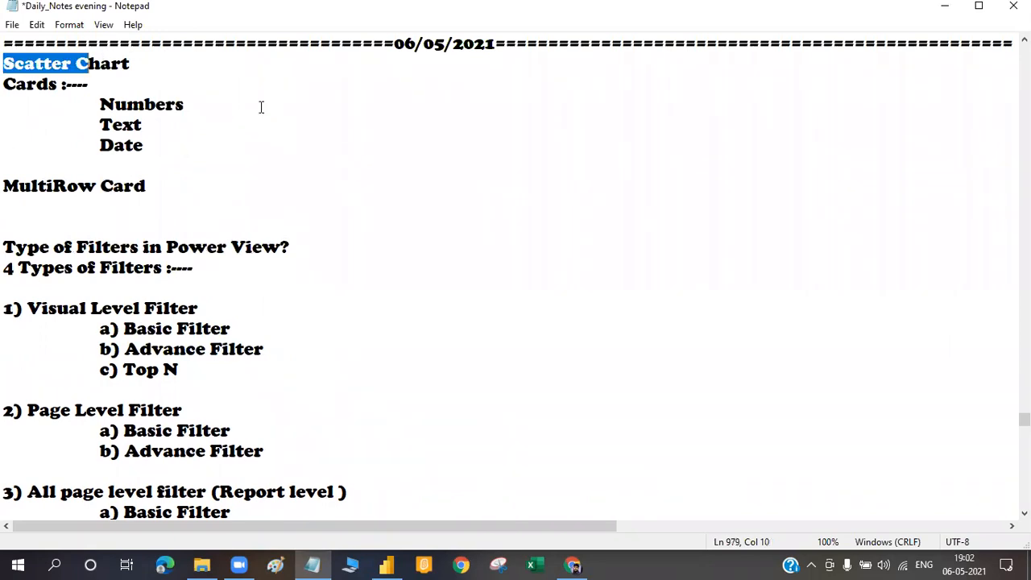
pyautogui.press('End')
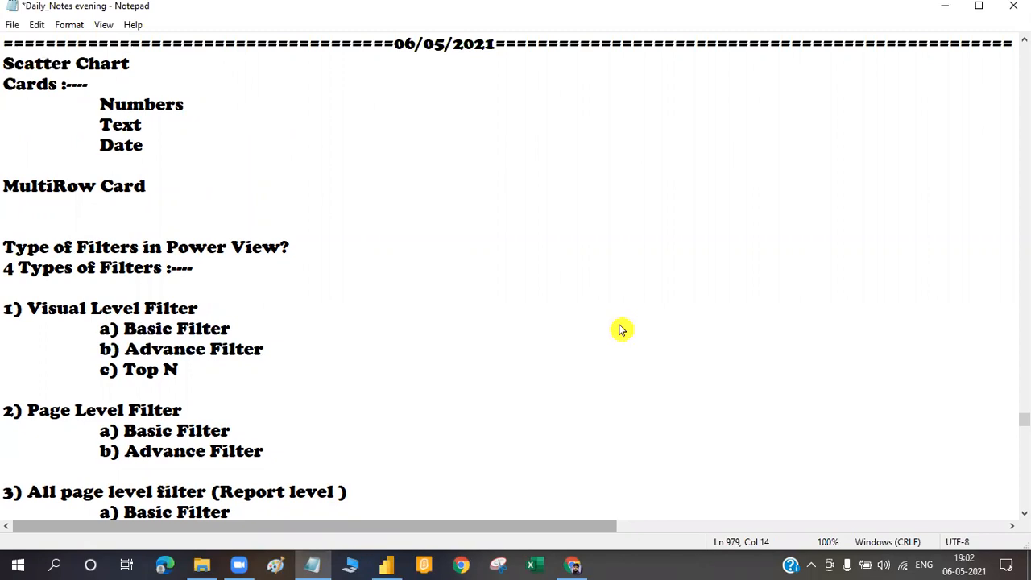
pyautogui.hotkey('alt', 'Tab')
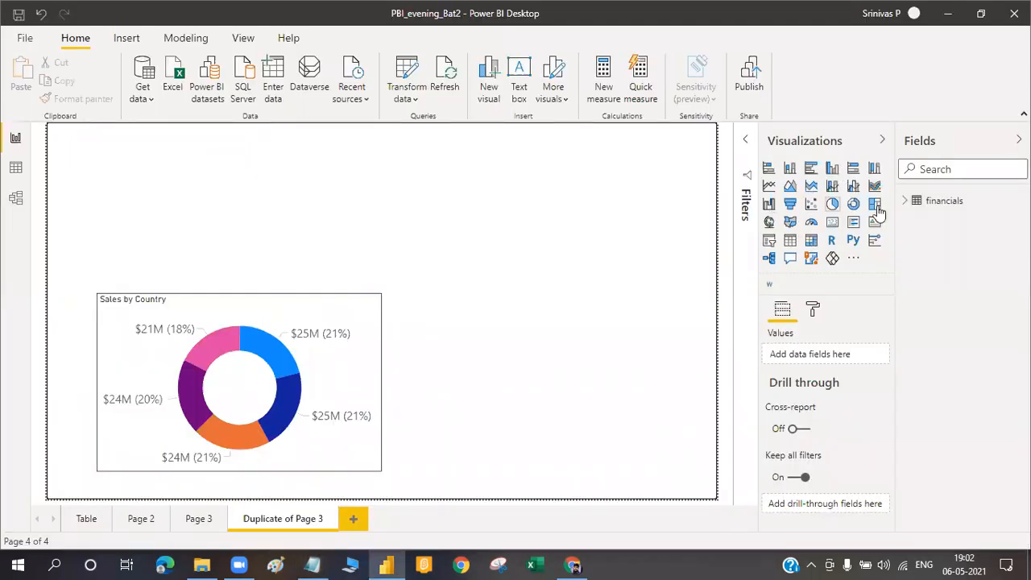
pyautogui.click(811, 206)
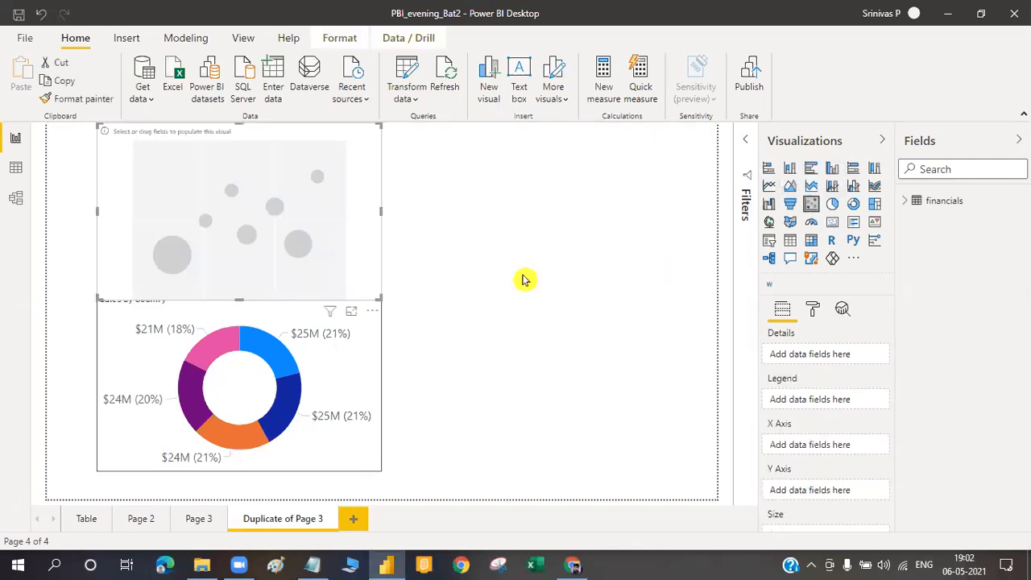
pyautogui.click(372, 312)
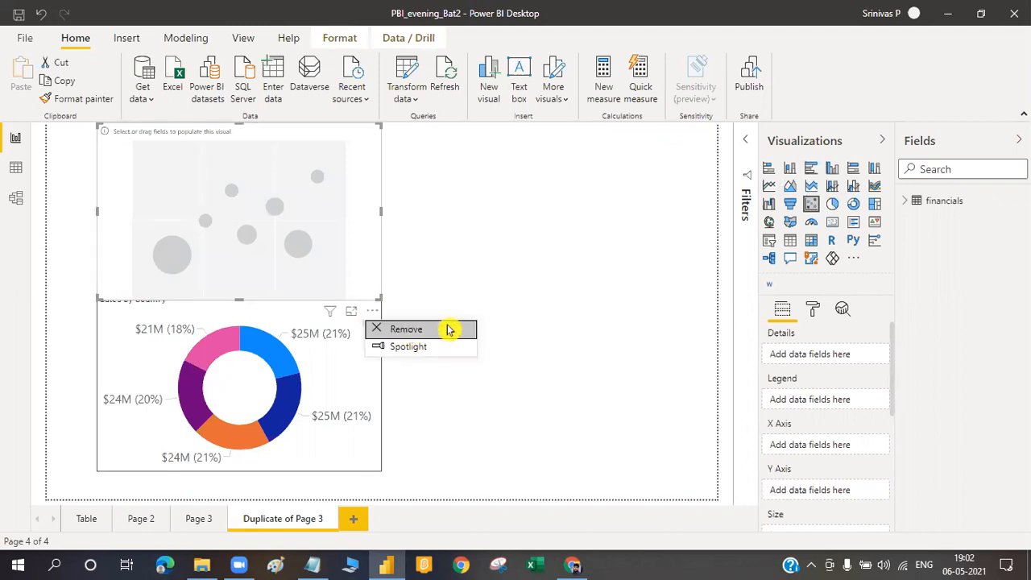
pyautogui.press('Escape')
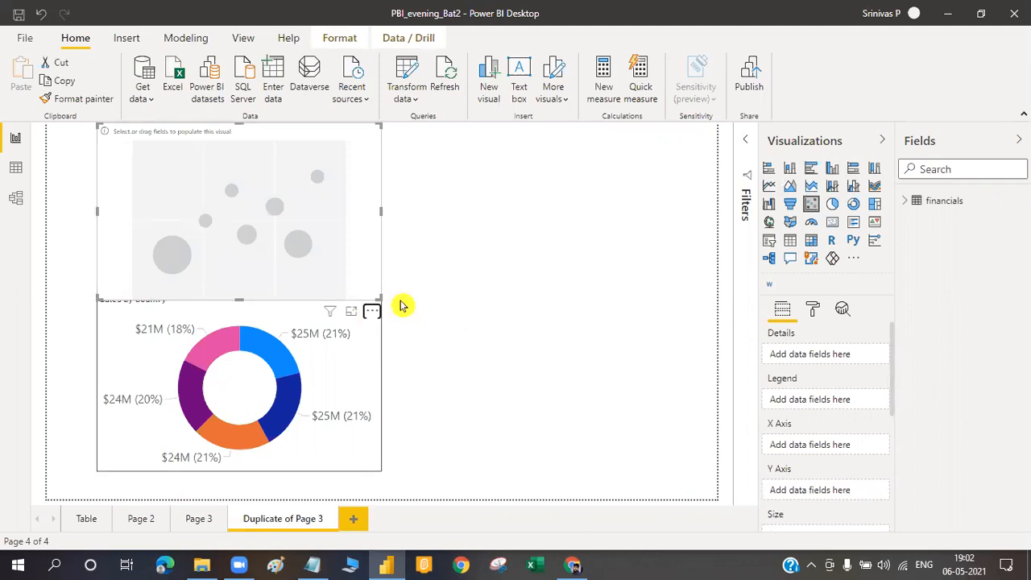
pyautogui.press('Delete')
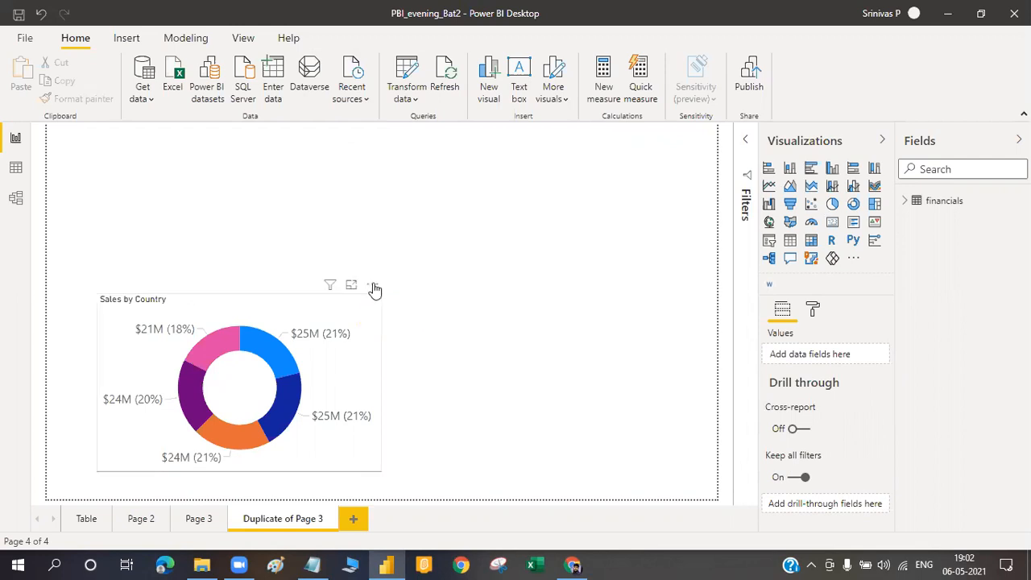
# - Delete the Sales by Country donut chart from the Duplicate of Page 3 report page
pyautogui.click(375, 288)
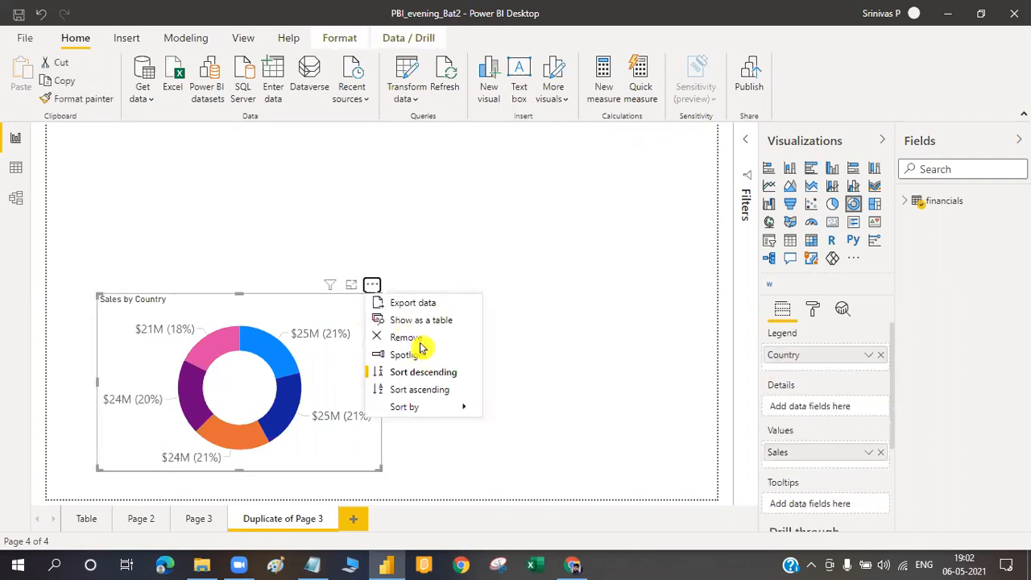
pyautogui.press('Escape')
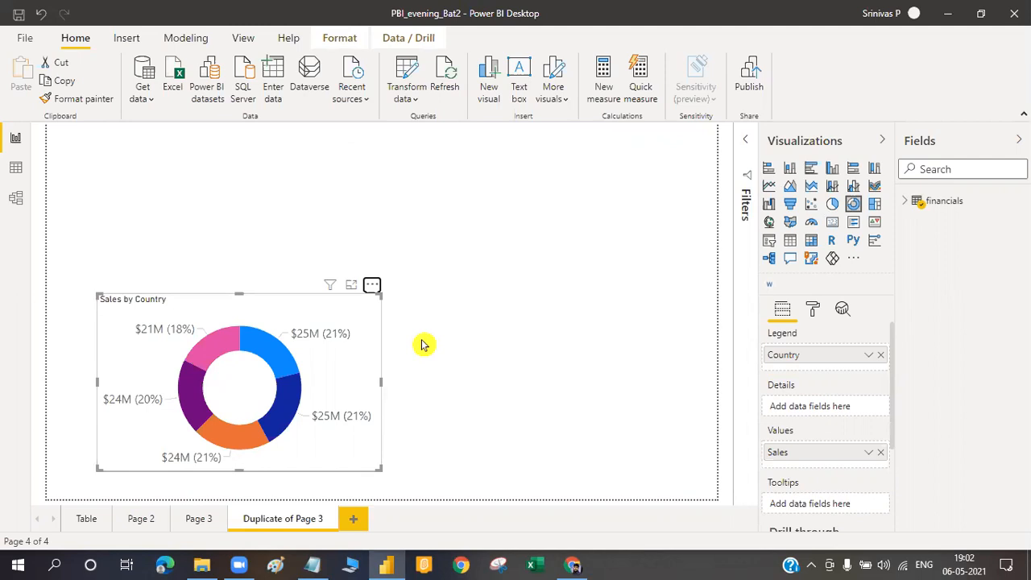
pyautogui.press('Delete')
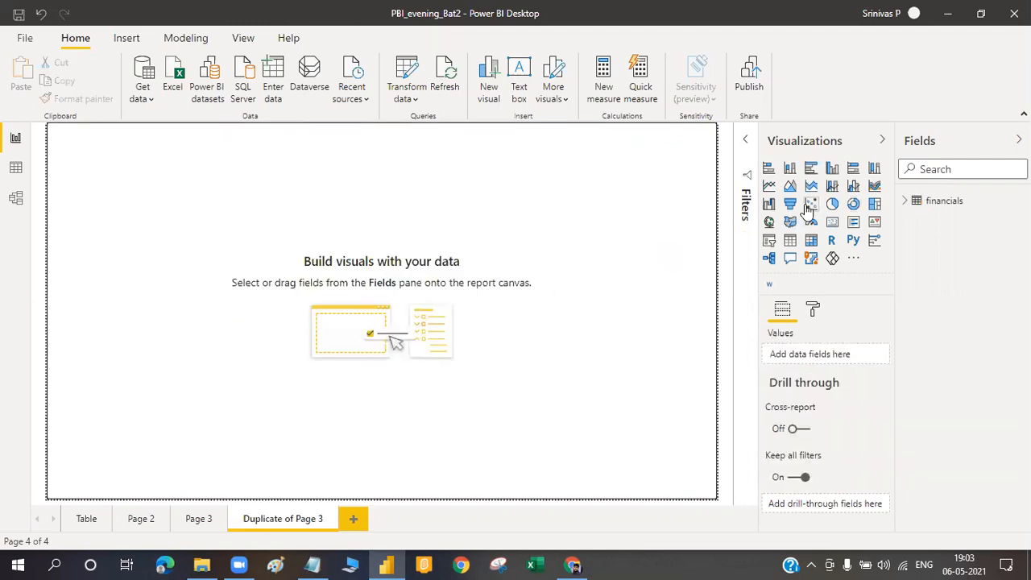
# - Insert an empty scatter chart on the report page and enlarge it to fill most of the canvas
pyautogui.click(810, 206)
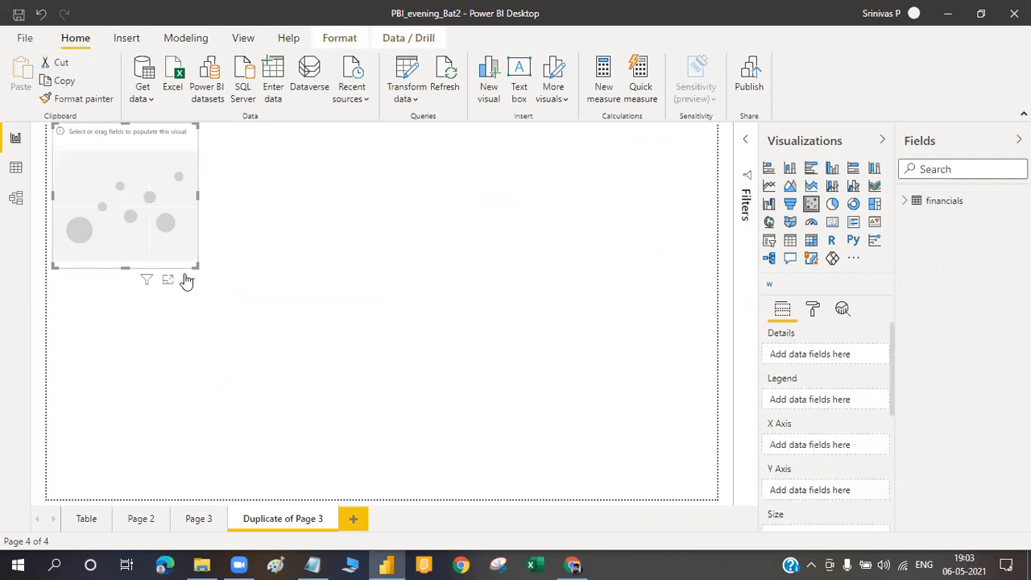
pyautogui.moveTo(194, 266); pyautogui.dragTo(366, 368)
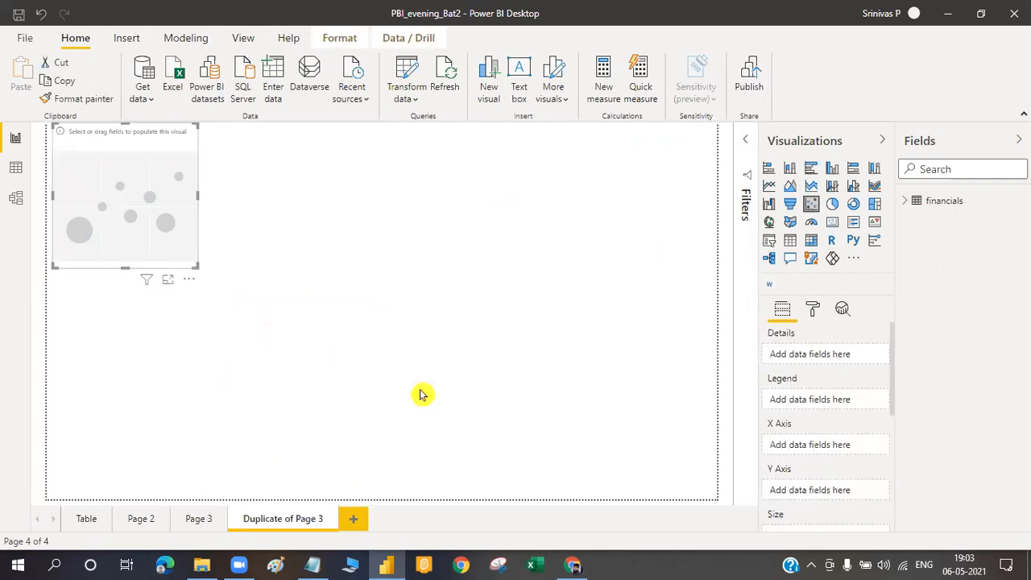
pyautogui.moveTo(588, 448); pyautogui.dragTo(589, 447)
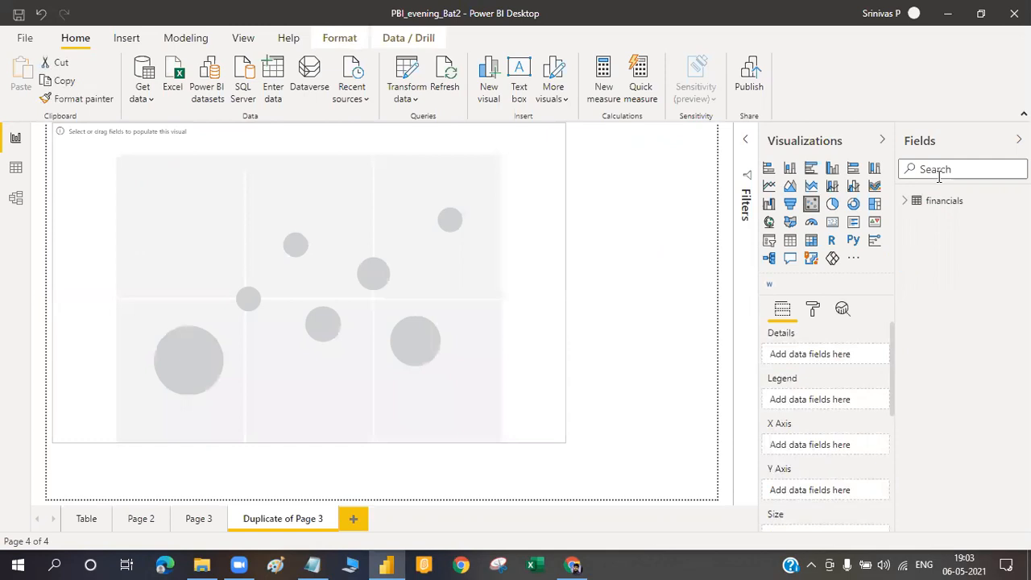
# - Plot Sales from the financials table on the scatter chart's X axis and Profit on its Y axis
pyautogui.click(907, 202)
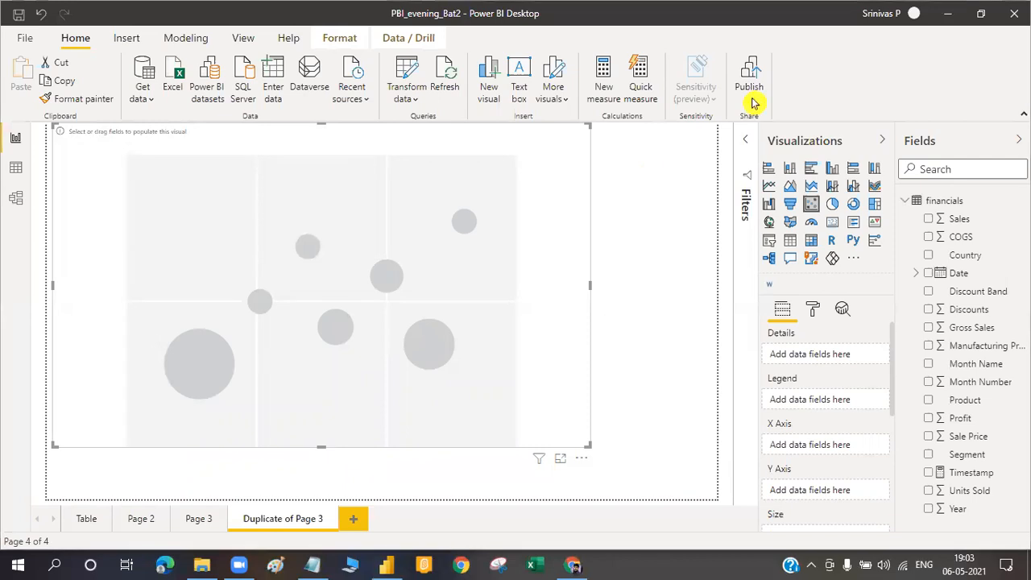
pyautogui.click(695, 295)
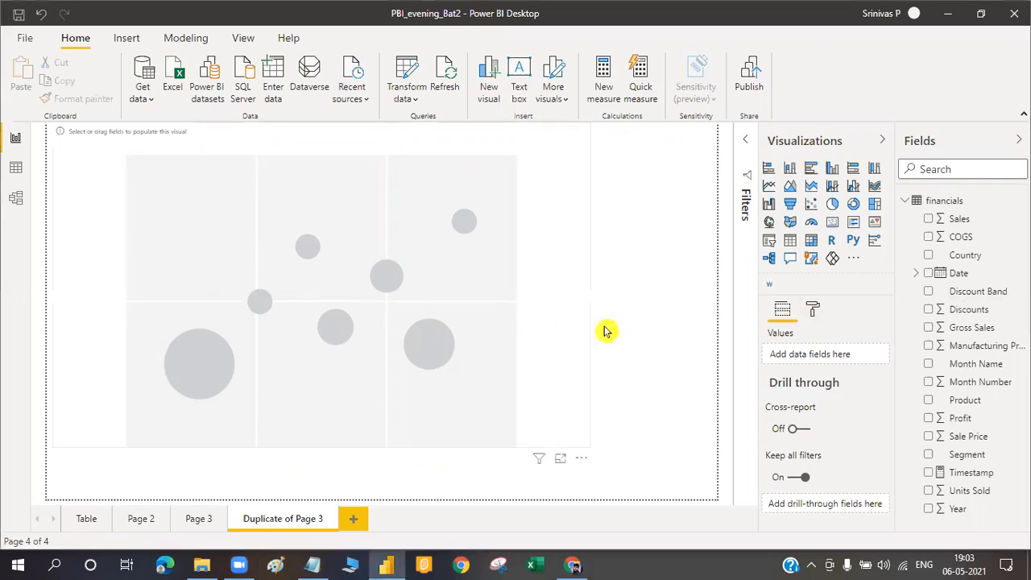
pyautogui.click(564, 330)
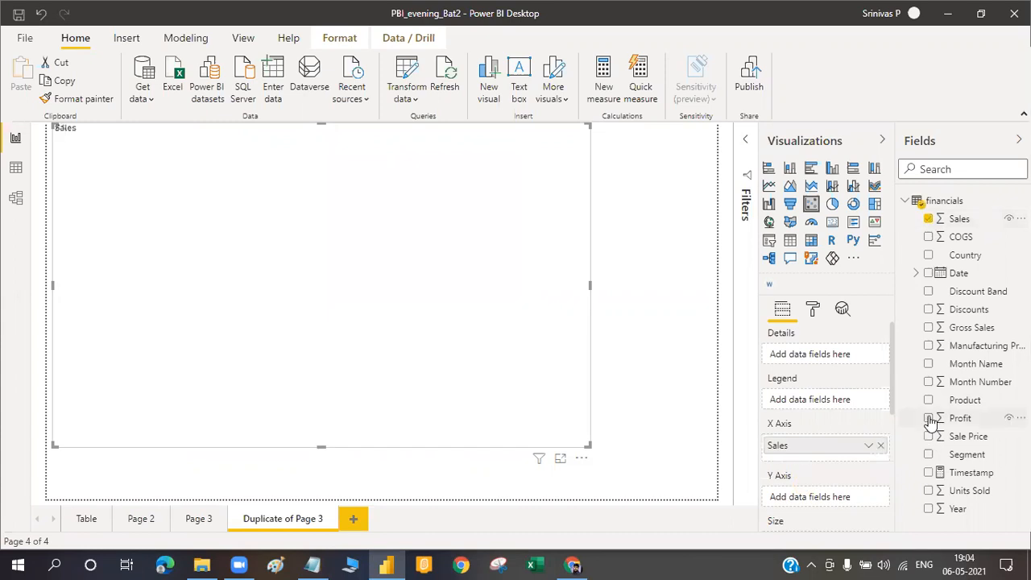
pyautogui.click(928, 419)
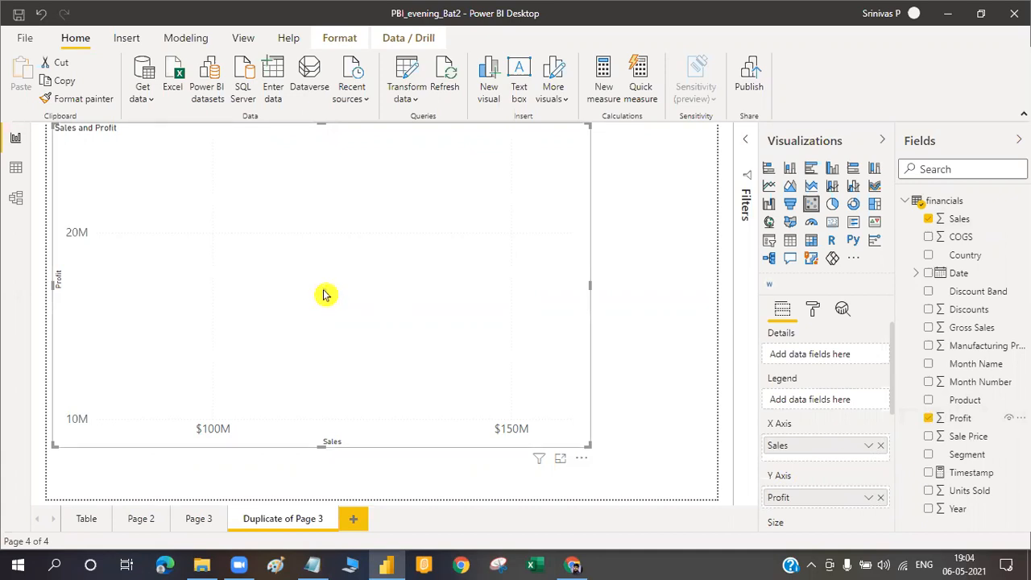
# - Add Product to the scatter chart's Details and enlarge the chart slightly
pyautogui.moveTo(323, 295)
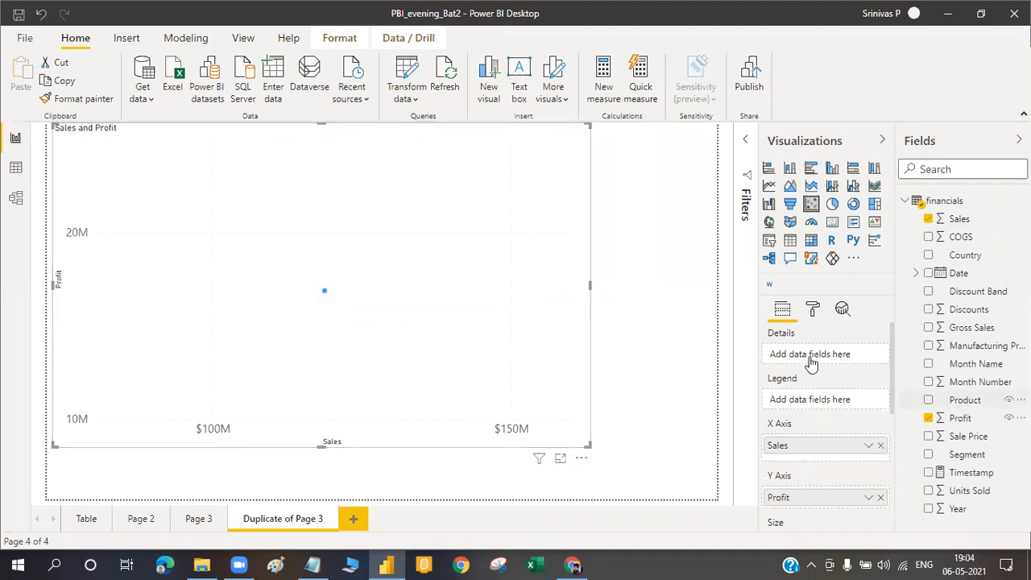
pyautogui.moveTo(800, 355); pyautogui.dragTo(799, 355)
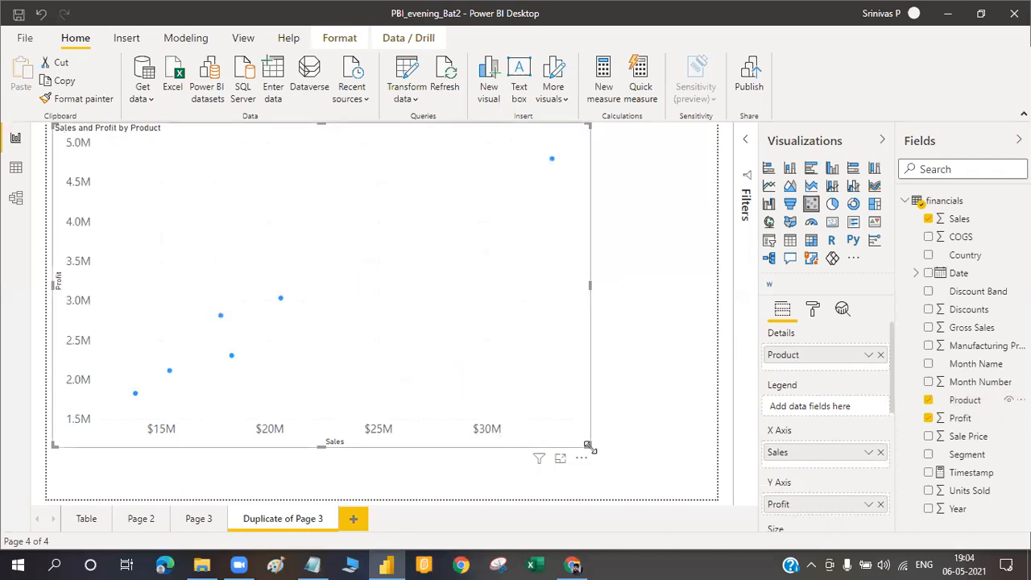
pyautogui.moveTo(620, 459); pyautogui.dragTo(631, 460)
# - Deselect the scatter chart and mark its Profit axis with a thick vertical blue annotation line
pyautogui.click(499, 164)
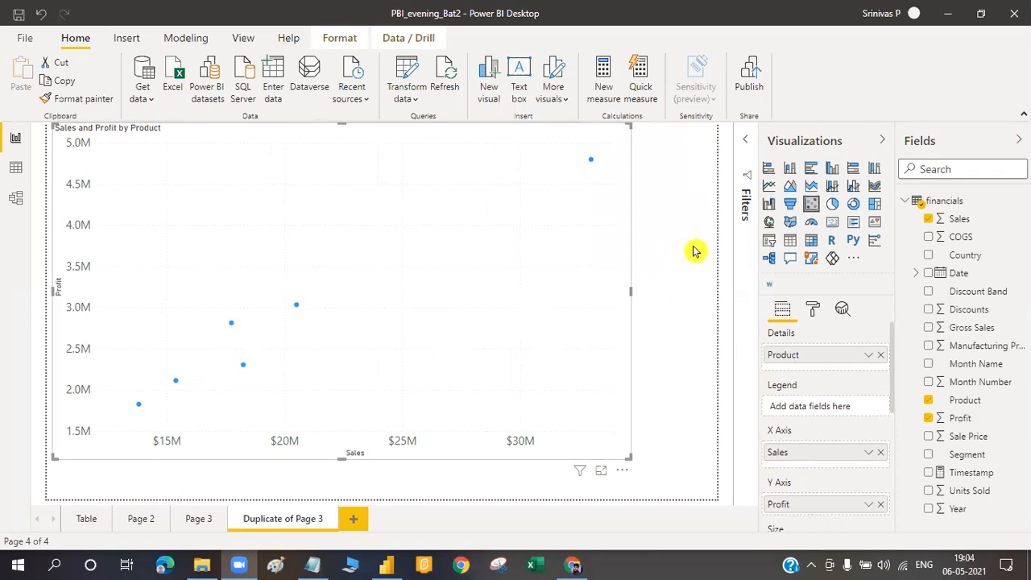
pyautogui.click(644, 158)
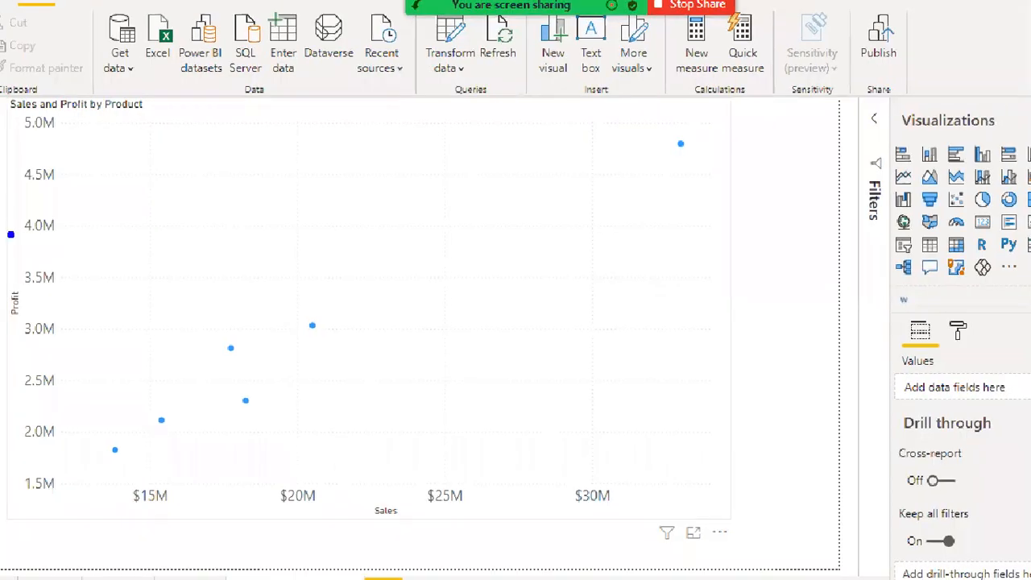
pyautogui.moveTo(10, 234); pyautogui.dragTo(8, 359)
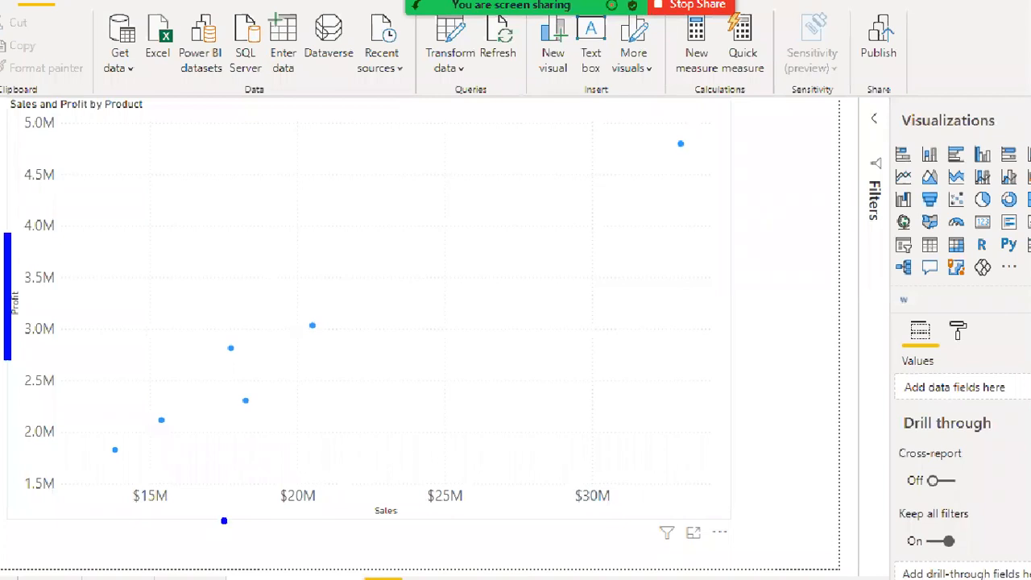
# - Annotate the chart's Sales axis, the highest data point and the lines toward both axes with blue rectangles, and clear the annotations
pyautogui.moveTo(224, 521); pyautogui.dragTo(479, 547)
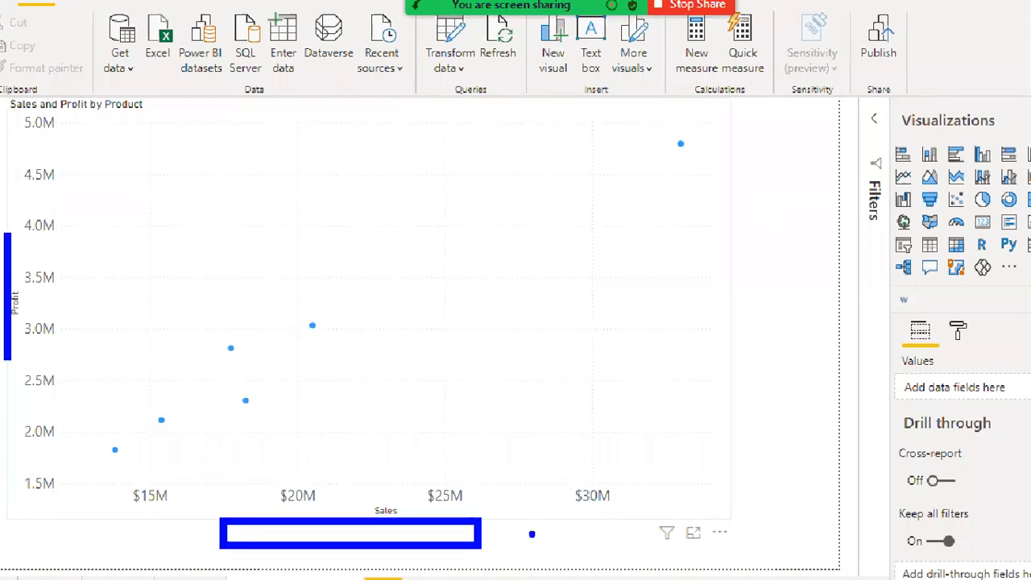
pyautogui.moveTo(649, 126); pyautogui.dragTo(714, 167)
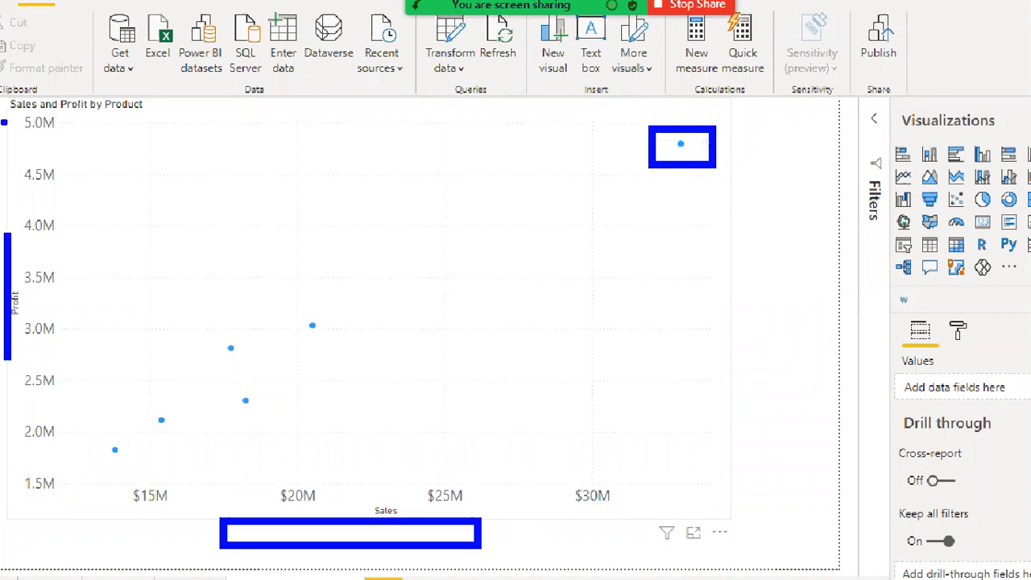
pyautogui.moveTo(16, 133); pyautogui.dragTo(625, 159)
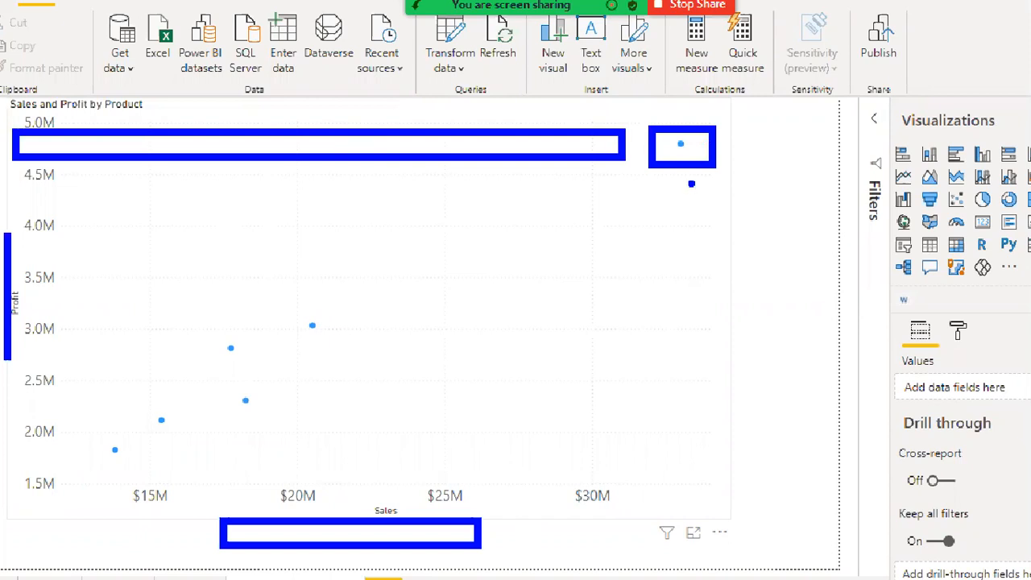
pyautogui.moveTo(691, 183); pyautogui.dragTo(695, 258)
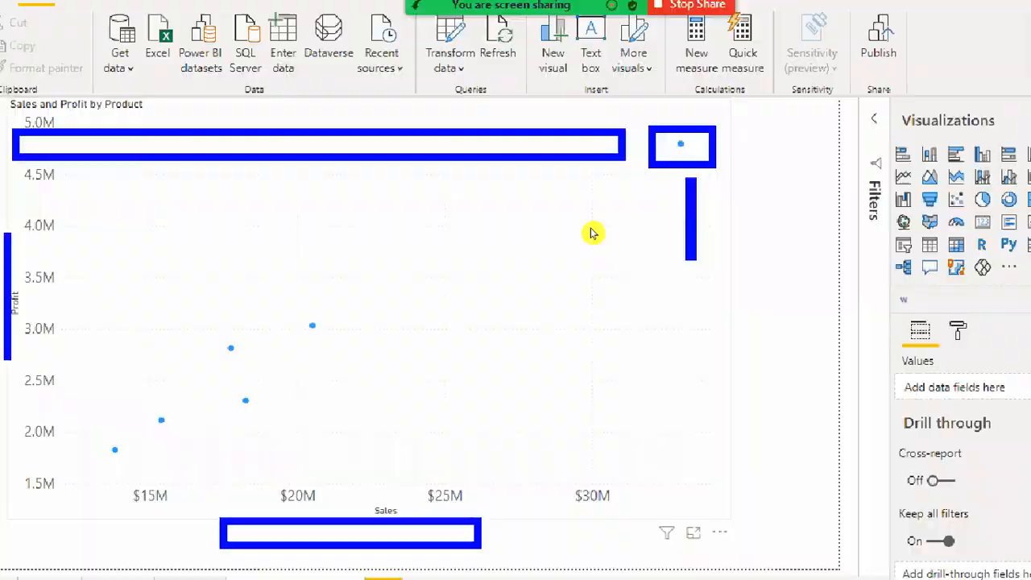
pyautogui.press('Escape')
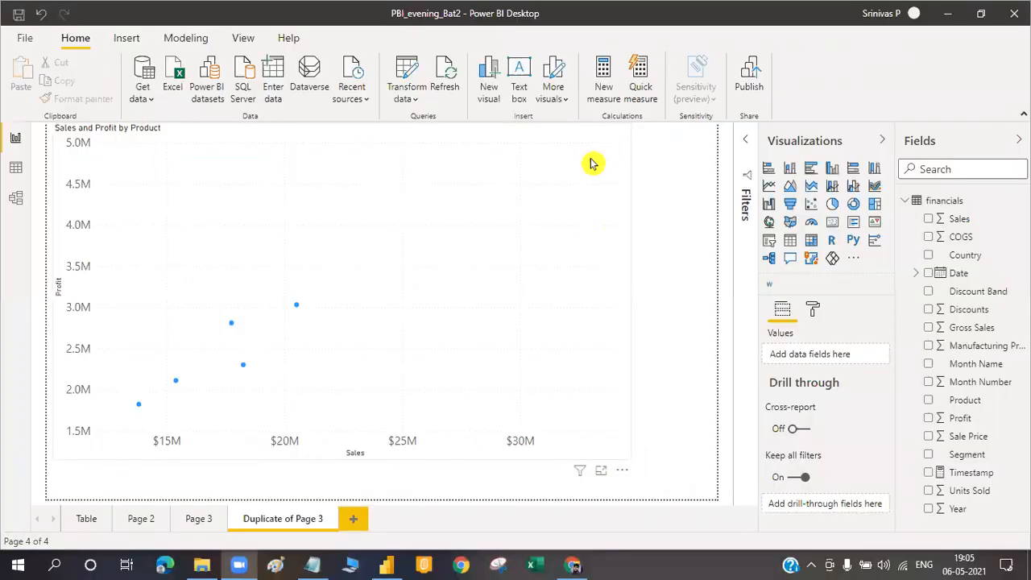
# - Add Units Sold from the financials table to the scatter chart's Size
pyautogui.moveTo(590, 164)
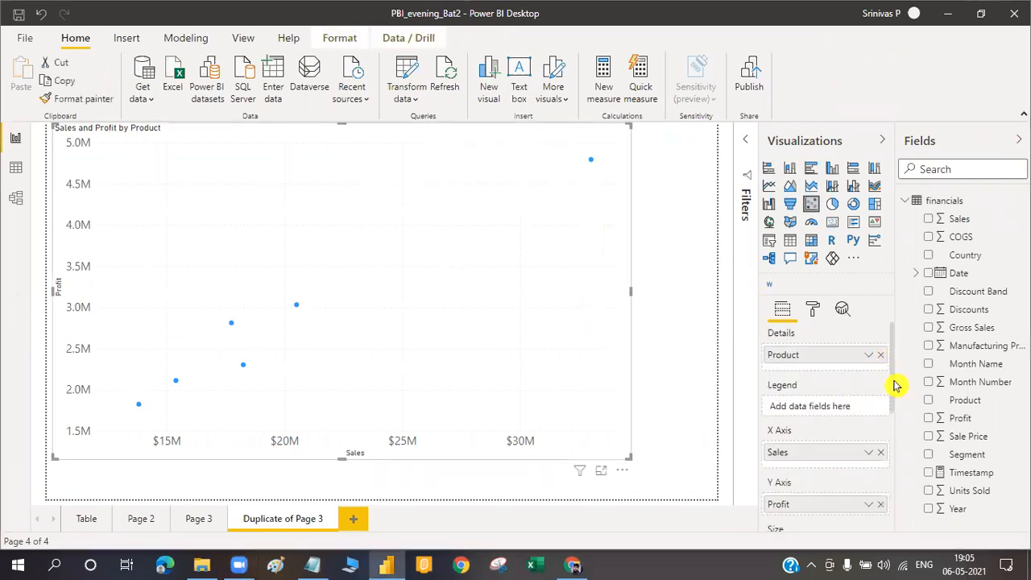
pyautogui.scroll(-3, 895, 403)
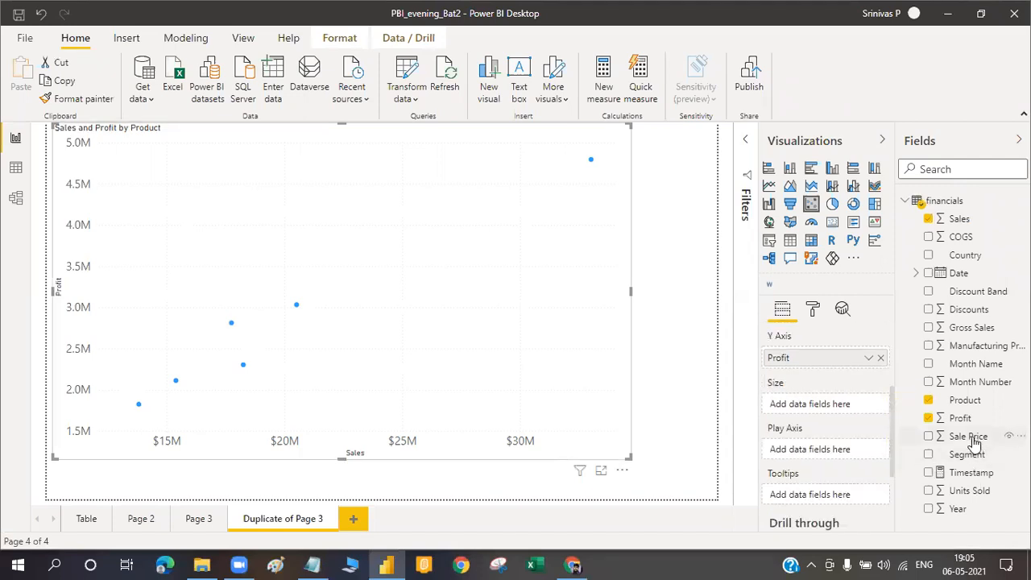
pyautogui.moveTo(974, 491); pyautogui.dragTo(834, 411)
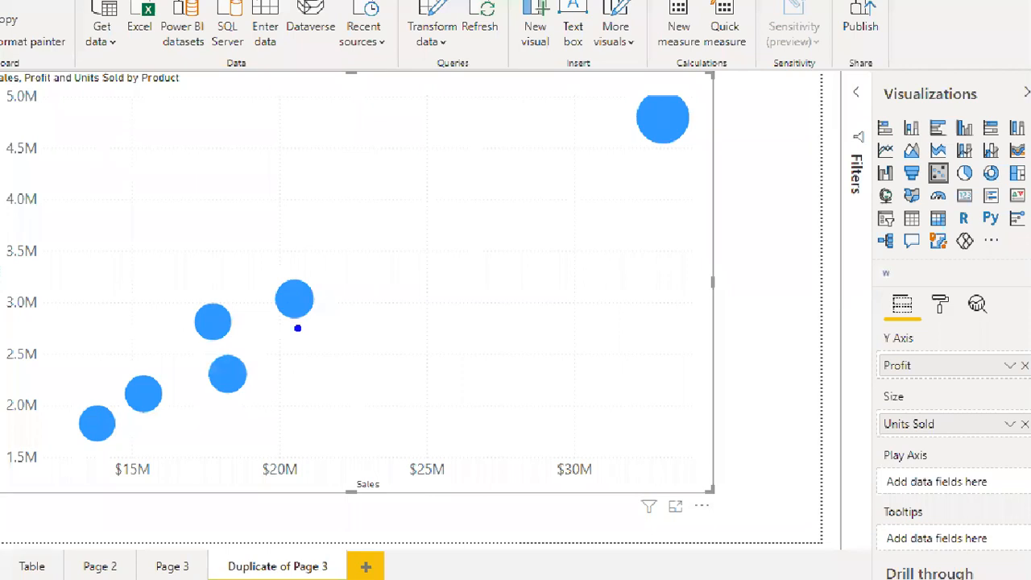
# - Annotate three lower bubbles with blue arrows relating them to the Sales and Profit axes, and clear the annotations
pyautogui.moveTo(295, 327); pyautogui.dragTo(285, 435)
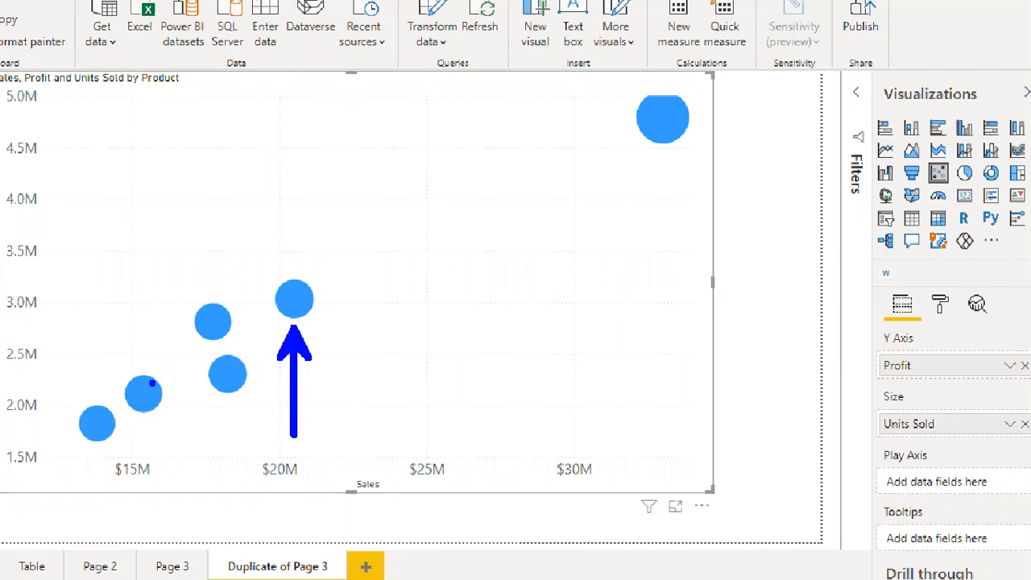
pyautogui.moveTo(41, 291); pyautogui.dragTo(277, 302)
pyautogui.moveTo(225, 407); pyautogui.dragTo(227, 489)
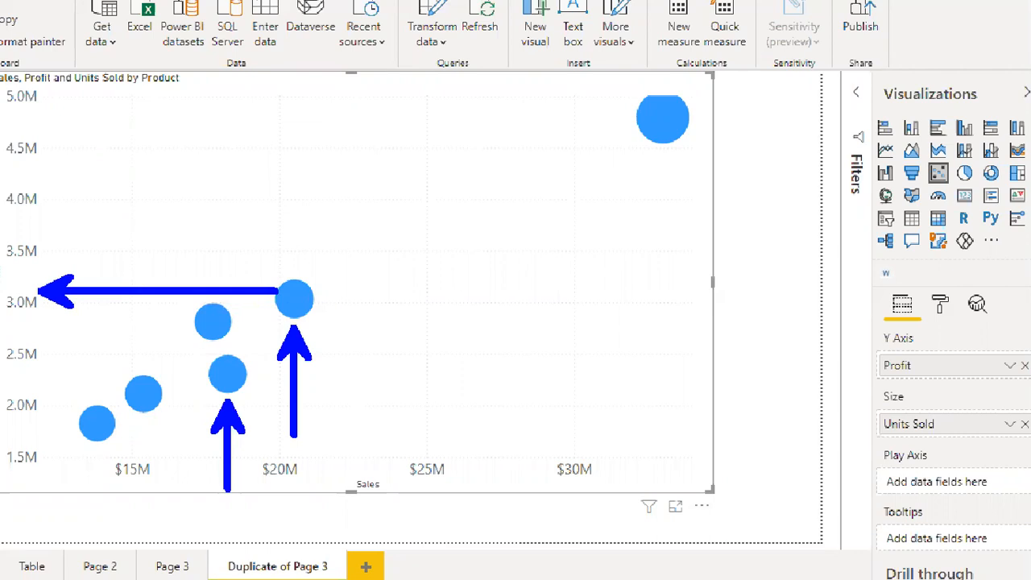
pyautogui.moveTo(199, 334); pyautogui.dragTo(75, 359)
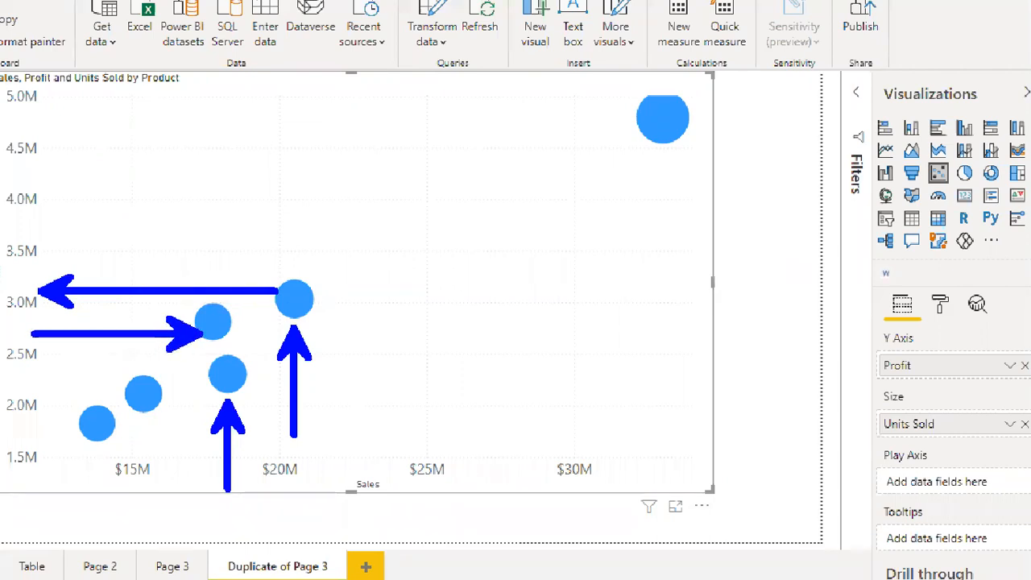
pyautogui.press('Escape')
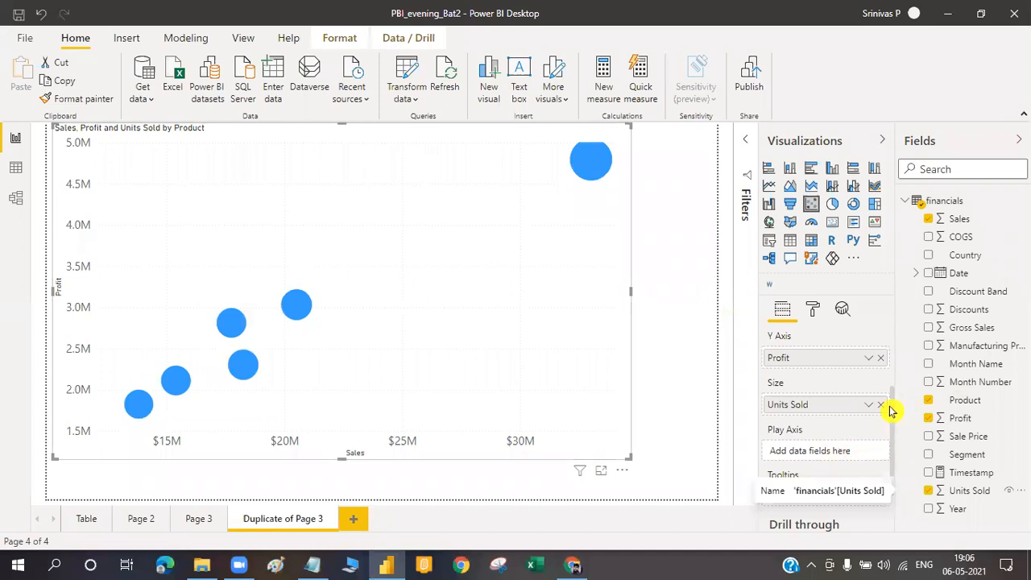
# - Turn on category labels in the scatter chart's formatting to name the product at each bubble
pyautogui.scroll(2, 891, 399)
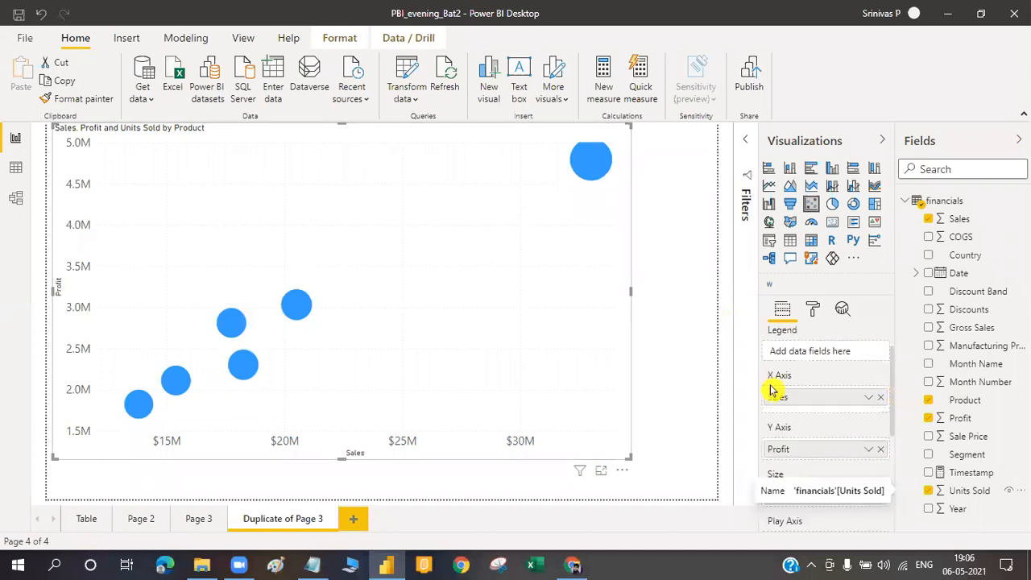
pyautogui.scroll(1, 777, 393)
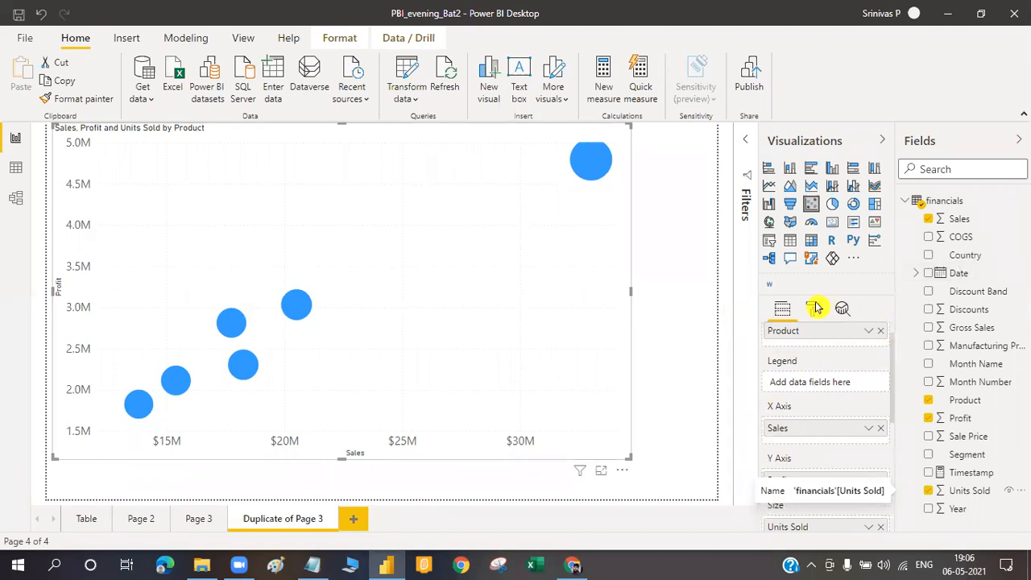
pyautogui.click(815, 308)
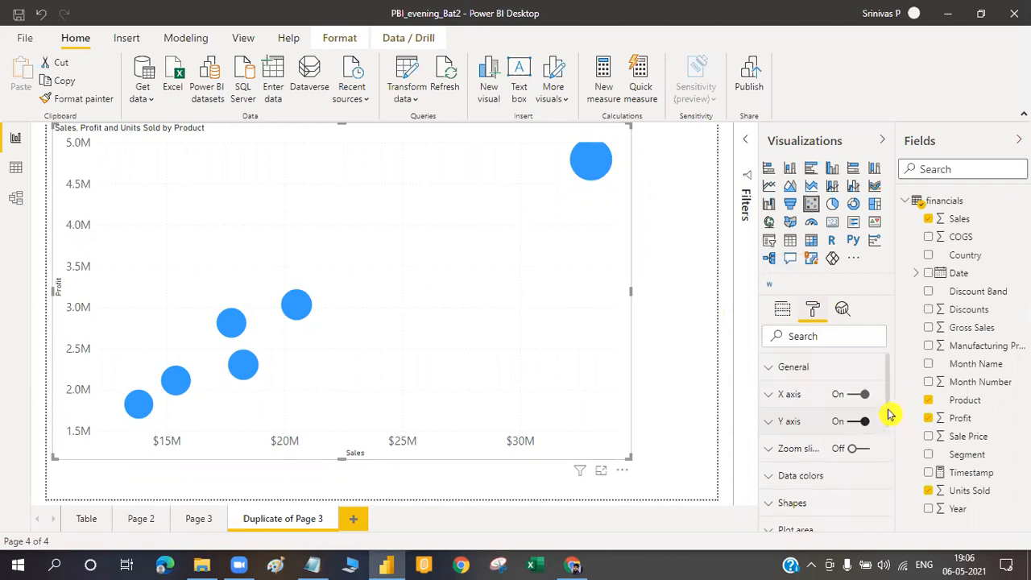
pyautogui.scroll(-1, 891, 411)
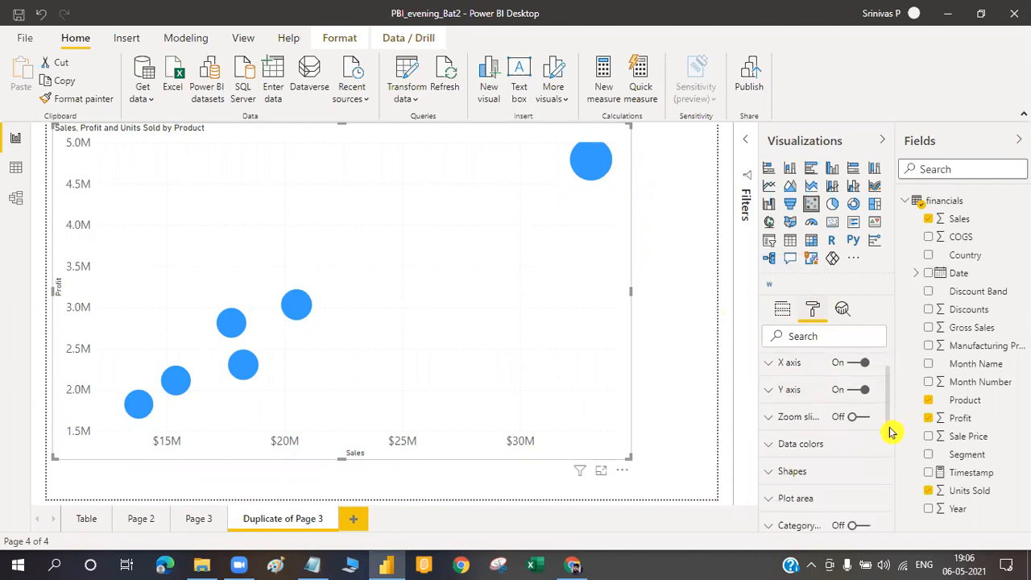
pyautogui.scroll(-1, 891, 433)
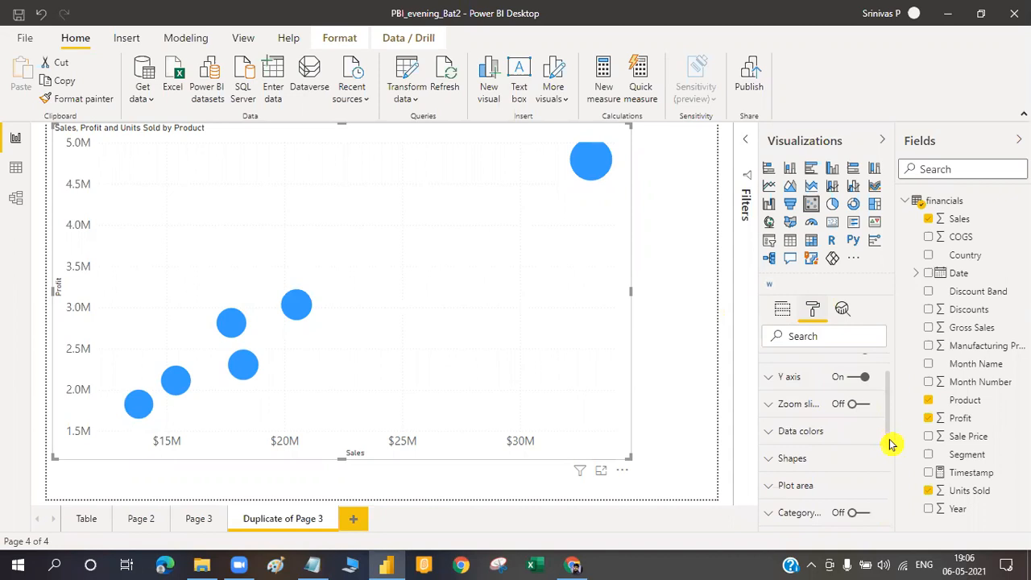
pyautogui.scroll(-1, 891, 448)
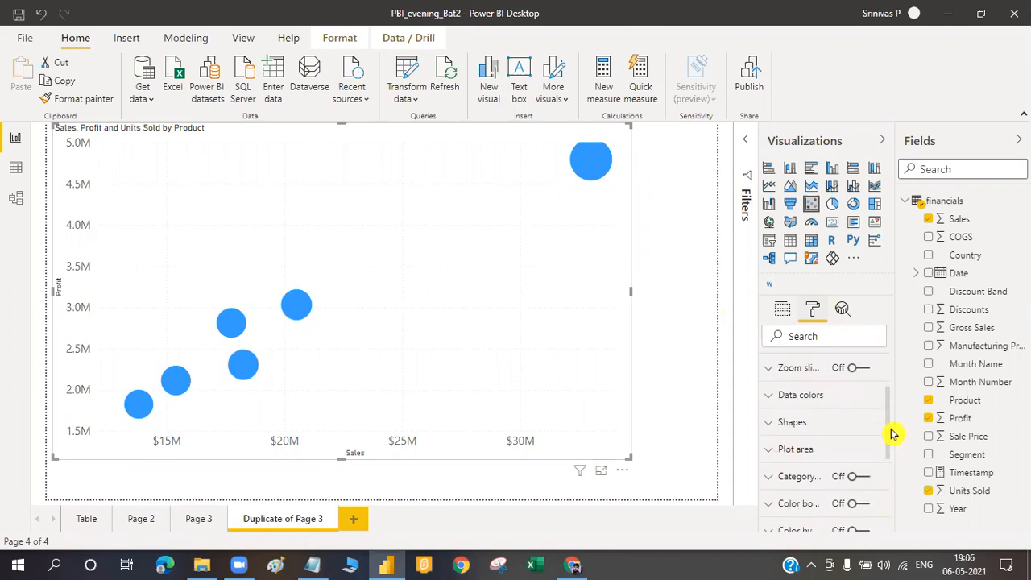
pyautogui.scroll(1, 893, 425)
pyautogui.scroll(1, 892, 425)
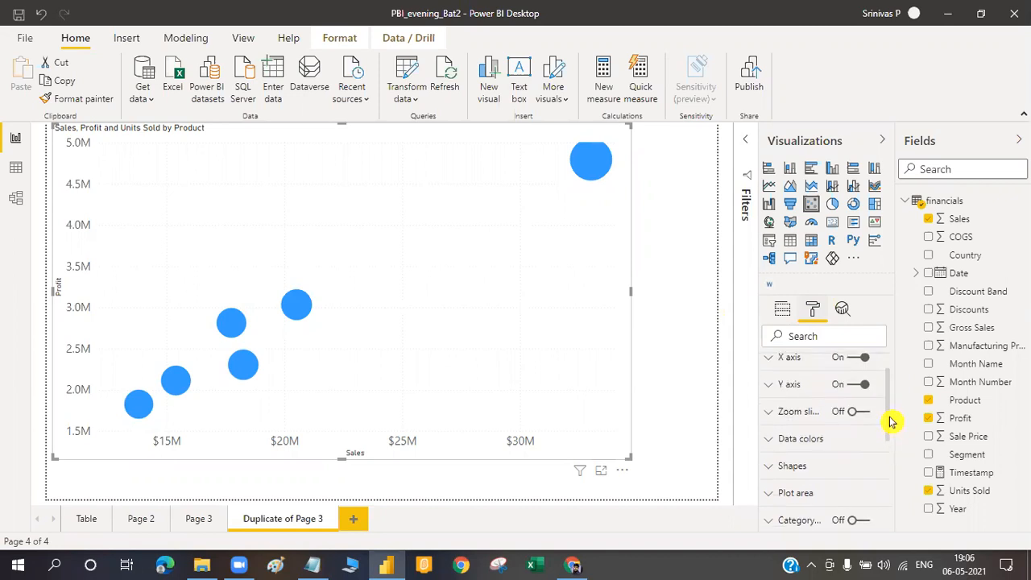
pyautogui.scroll(-3, 878, 454)
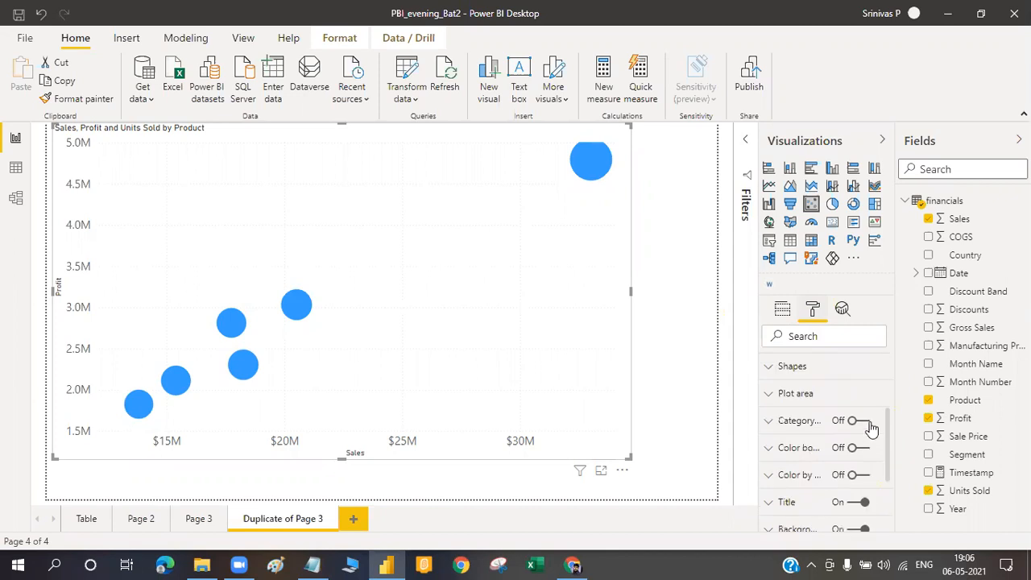
pyautogui.press('Tab')
pyautogui.press('space')
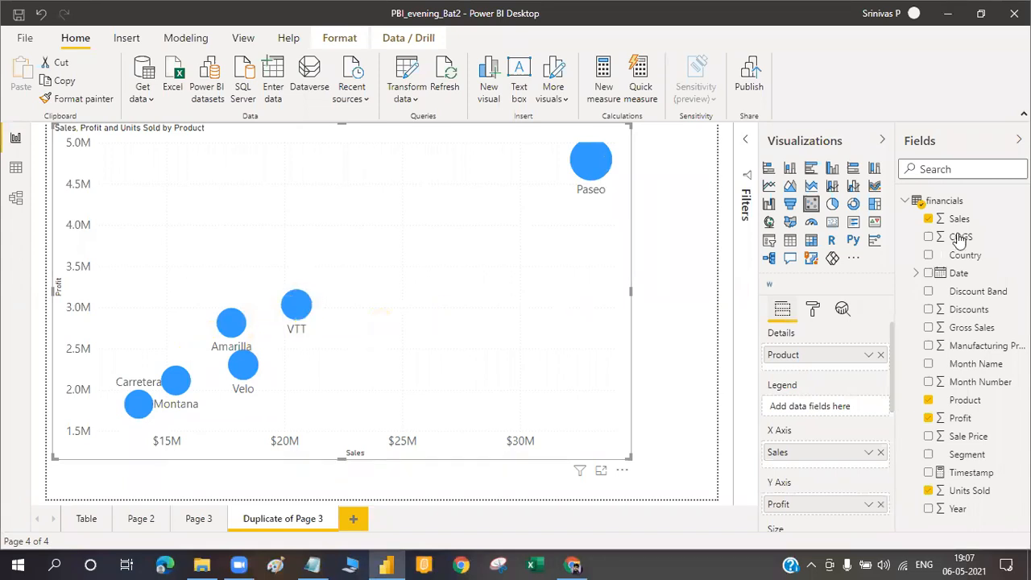
# - Add Country from the financials table to the scatter chart's Legend
pyautogui.moveTo(965, 257); pyautogui.dragTo(828, 413)
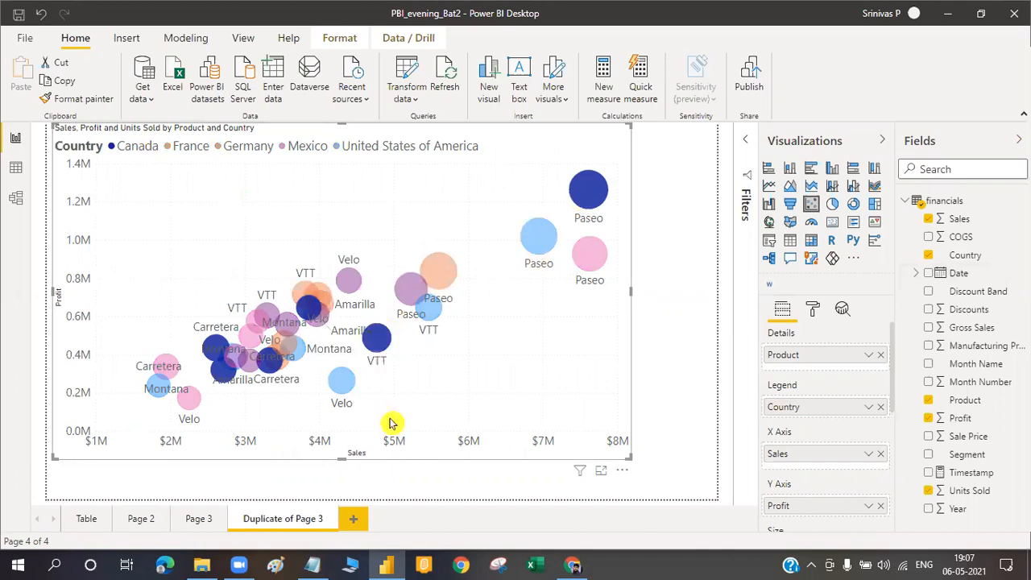
# - Examine the Canada bubbles' details for Amarilla and Carretera, highlight France, and clear the country highlighting
pyautogui.click(307, 310)
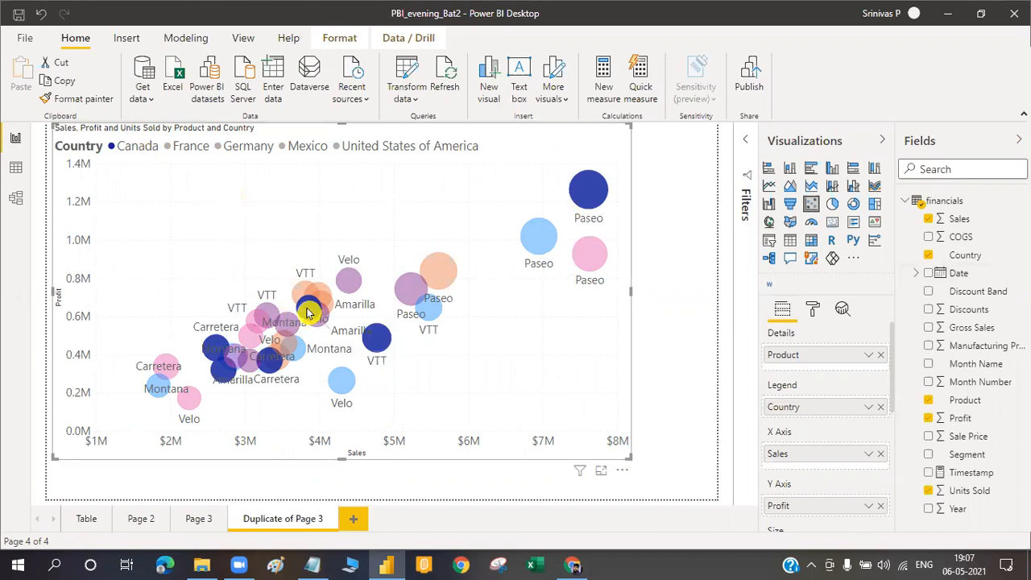
pyautogui.moveTo(308, 312)
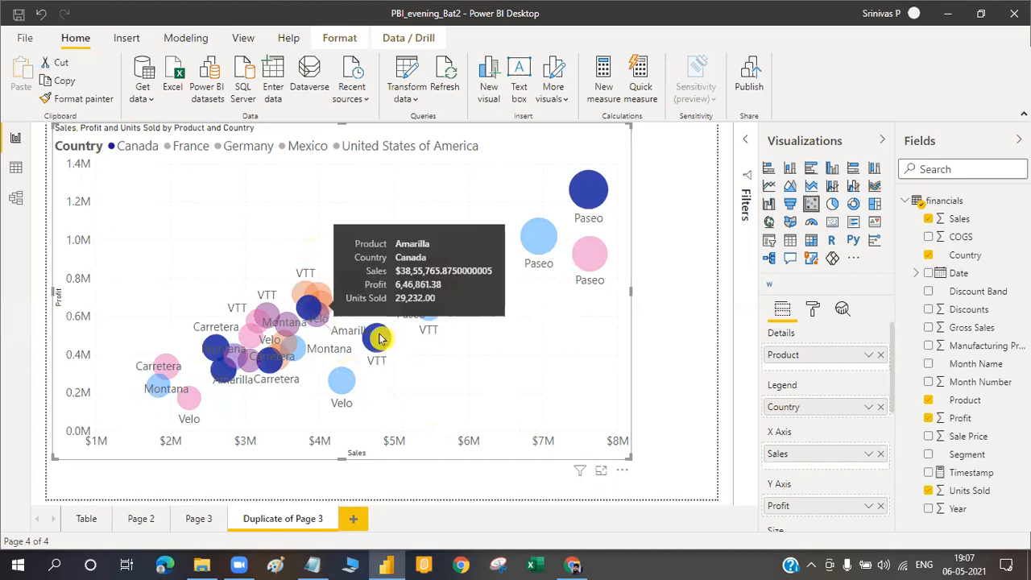
pyautogui.moveTo(379, 338)
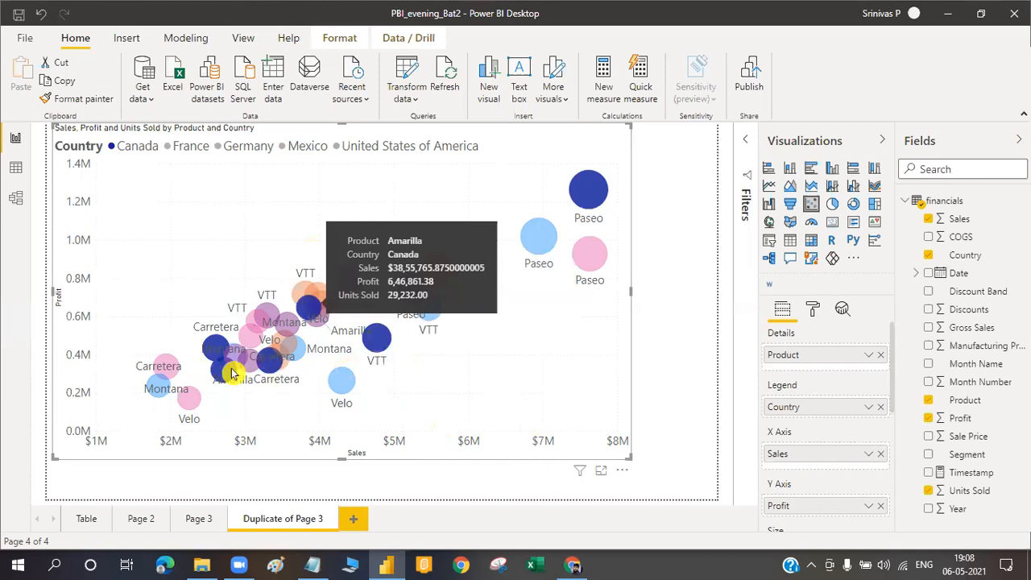
pyautogui.moveTo(213, 350)
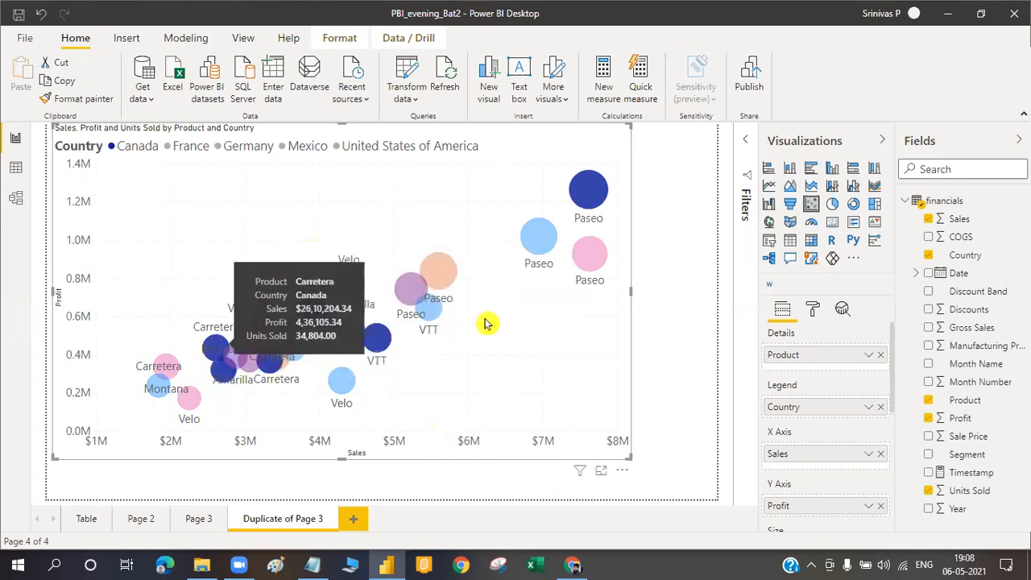
pyautogui.click(190, 148)
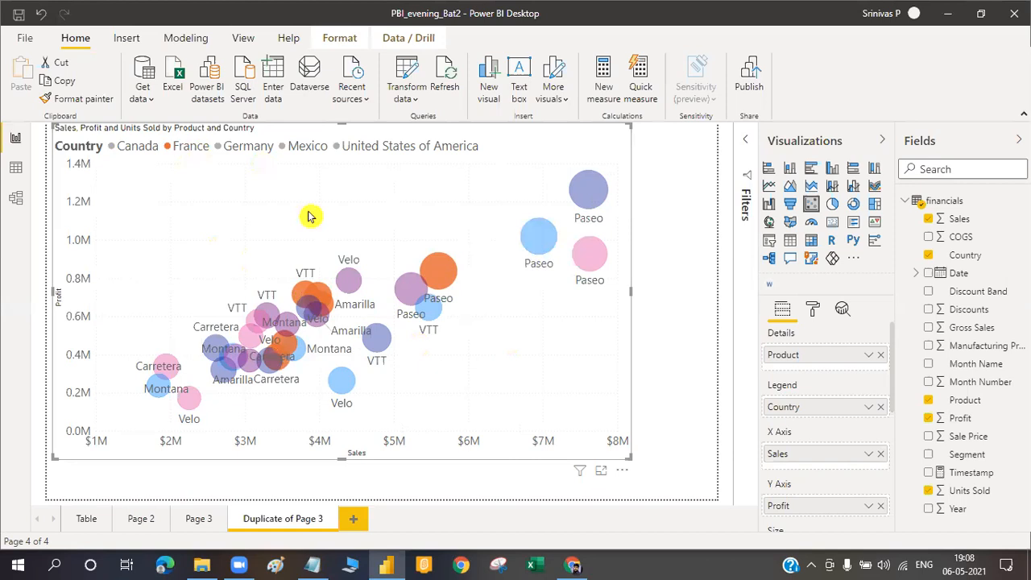
pyautogui.click(433, 145)
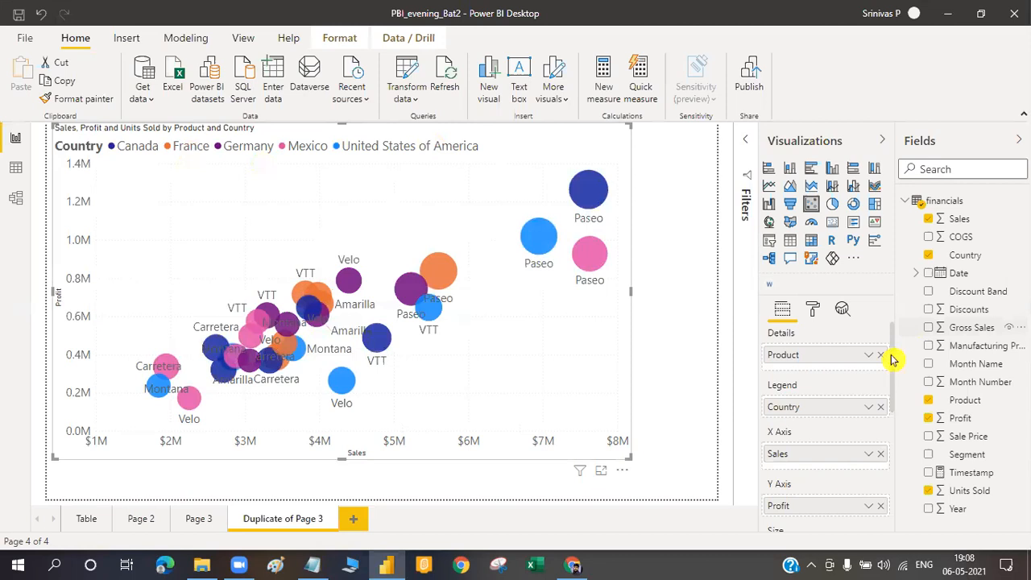
# - Add Date from the financials table to the scatter chart's Play Axis
pyautogui.scroll(-2, 895, 385)
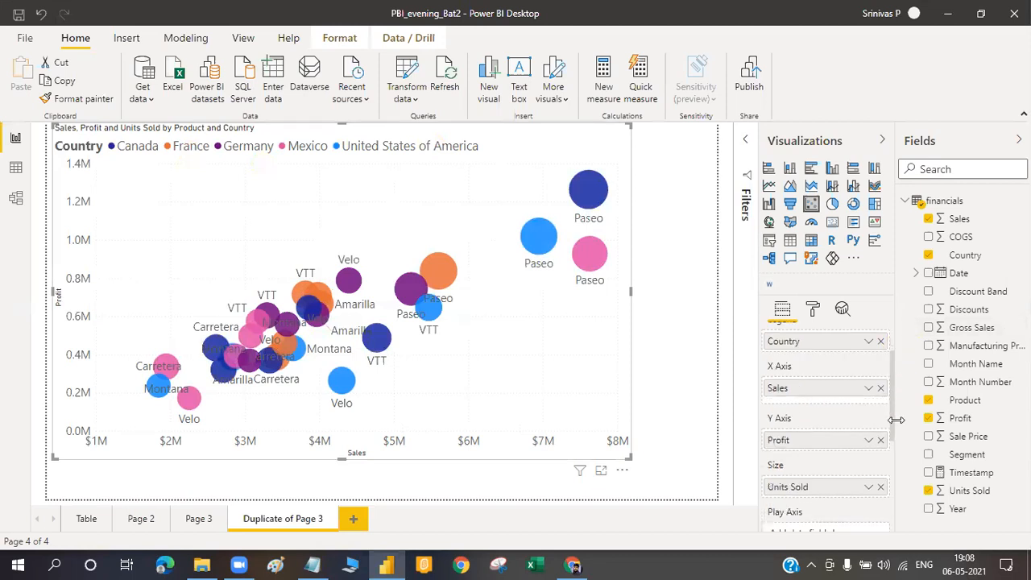
pyautogui.scroll(-1, 896, 419)
pyautogui.scroll(-1, 795, 445)
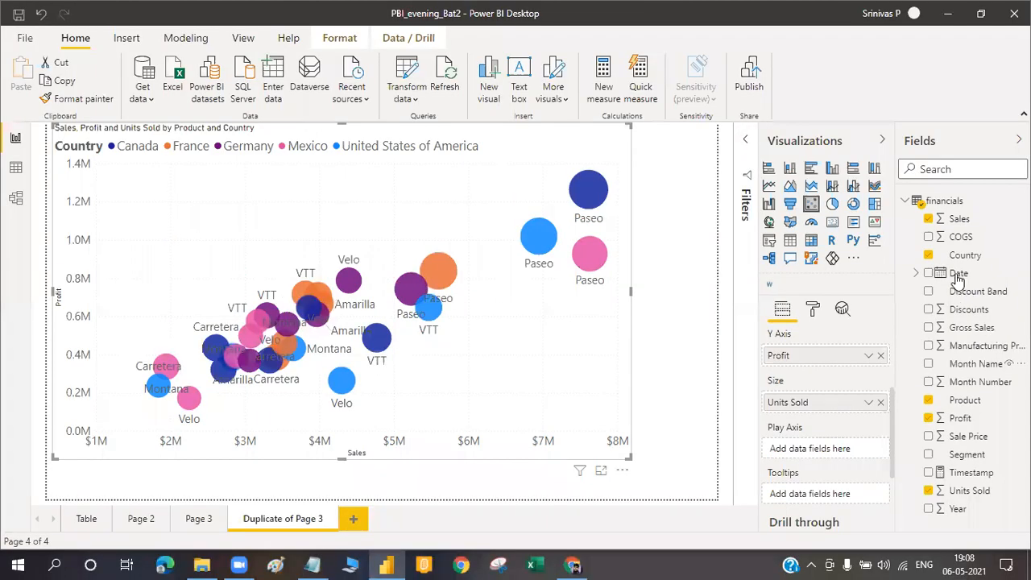
pyautogui.moveTo(958, 276); pyautogui.dragTo(567, 451)
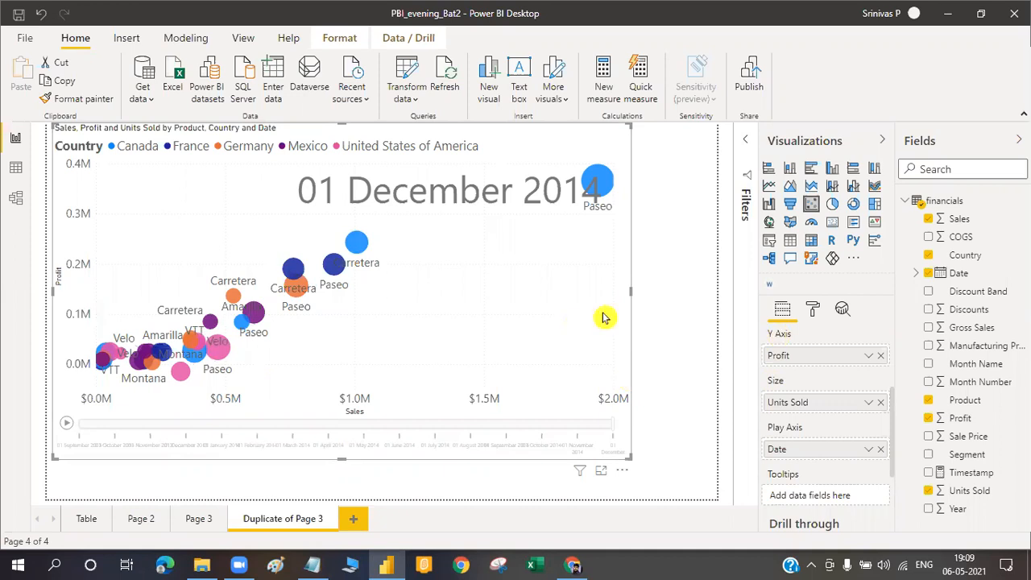
# - Replace the existing chart with a new empty scatter chart, enlarged to fill most of the canvas
pyautogui.press('Delete')
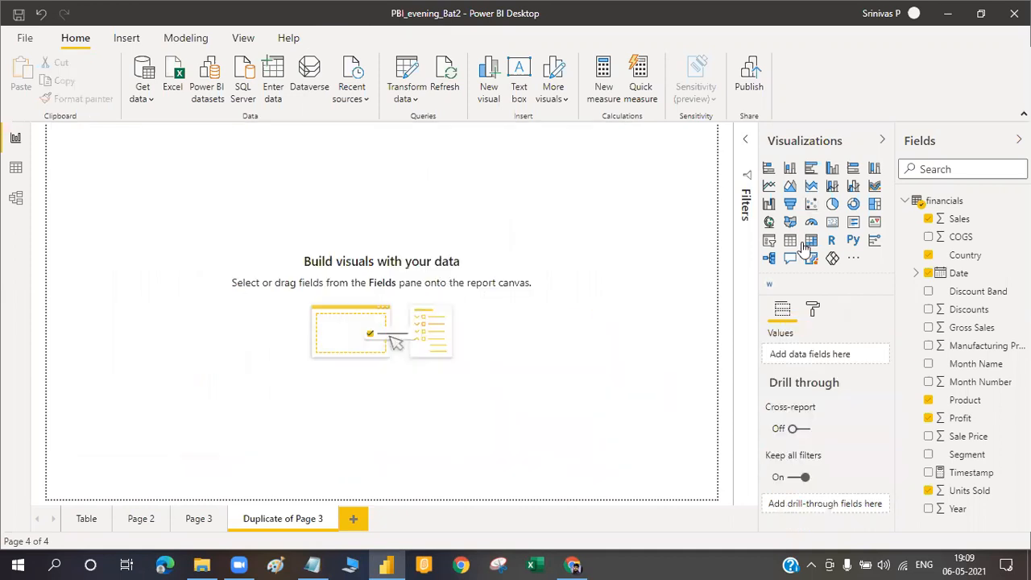
pyautogui.click(553, 284)
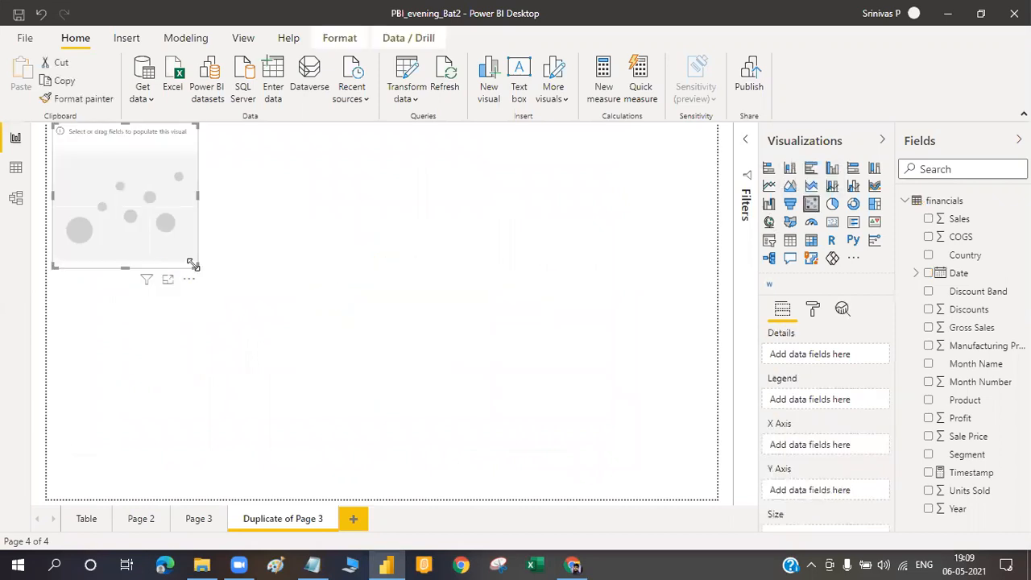
pyautogui.moveTo(261, 300); pyautogui.dragTo(473, 362)
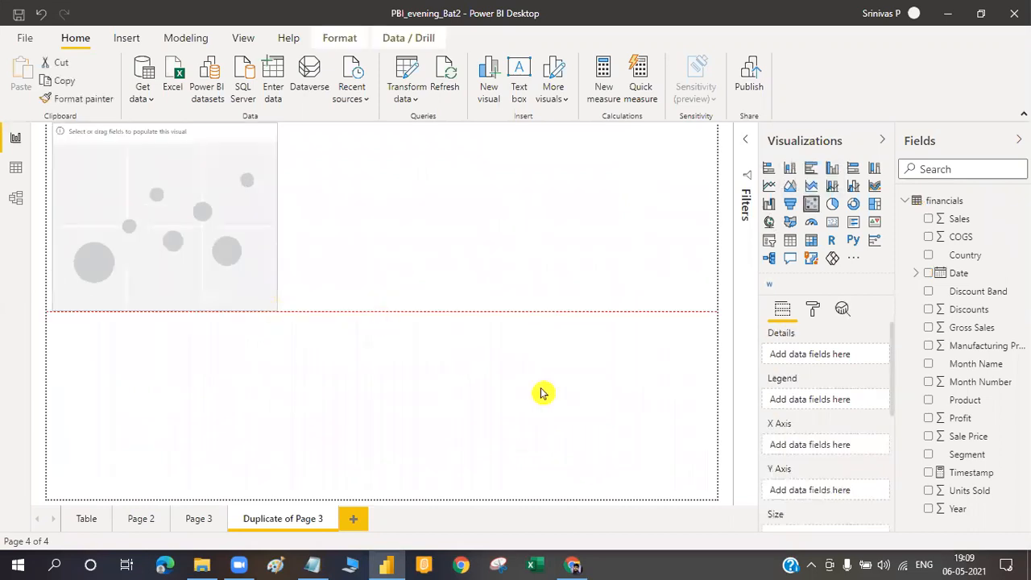
pyautogui.moveTo(596, 436); pyautogui.dragTo(621, 444)
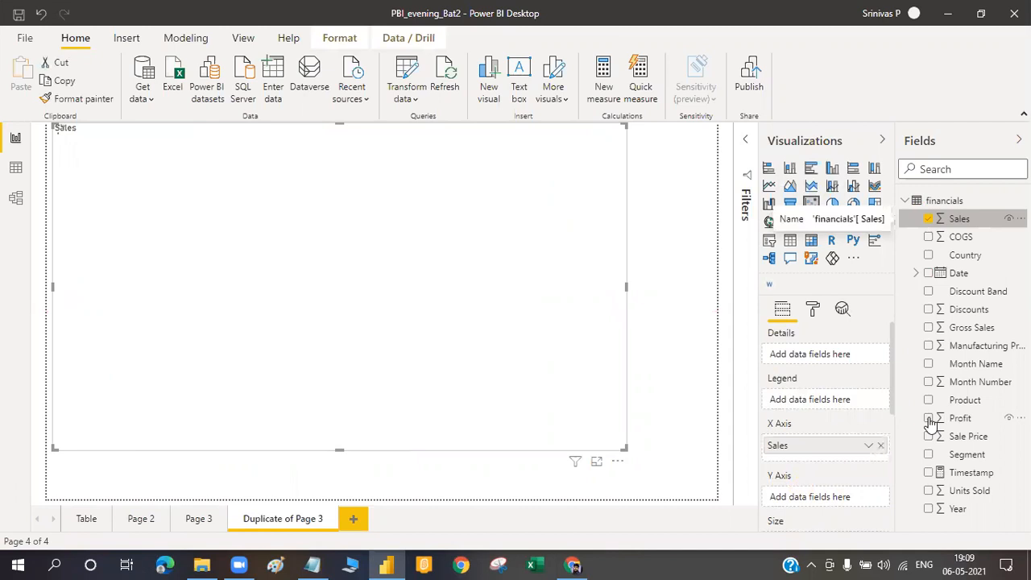
# - Add Profit to the scatter chart's Y Axis and Product to its Details from the financials table
pyautogui.click(929, 418)
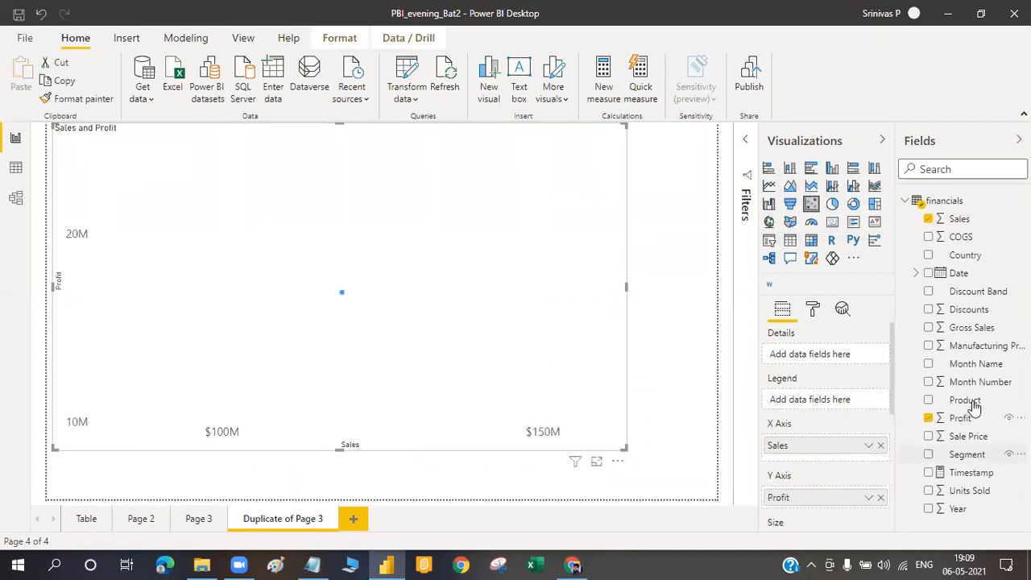
pyautogui.moveTo(825, 360); pyautogui.dragTo(495, 346)
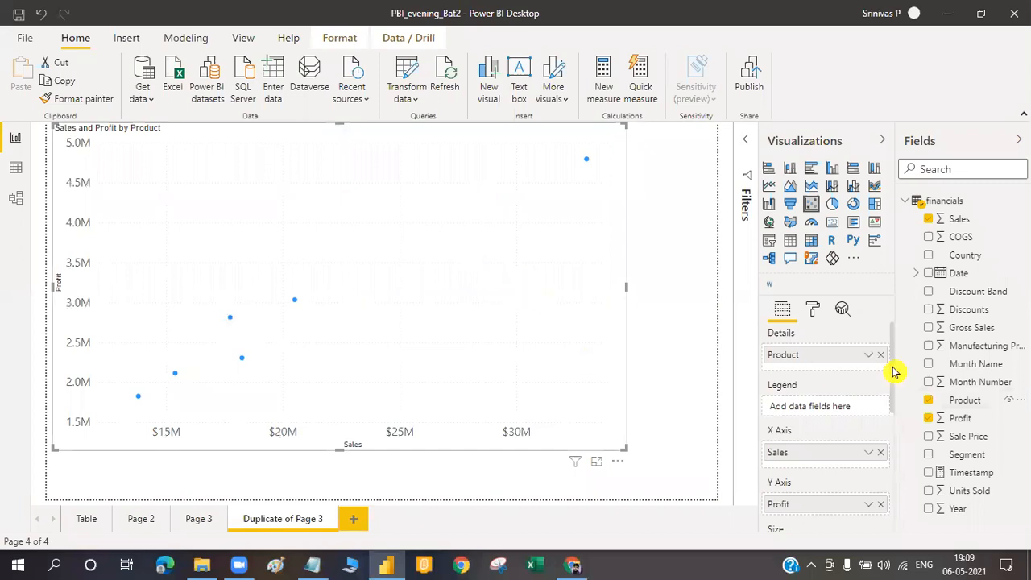
# - Add Units Sold from the financials table to the scatter chart's Size
pyautogui.moveTo(893, 392); pyautogui.dragTo(893, 411)
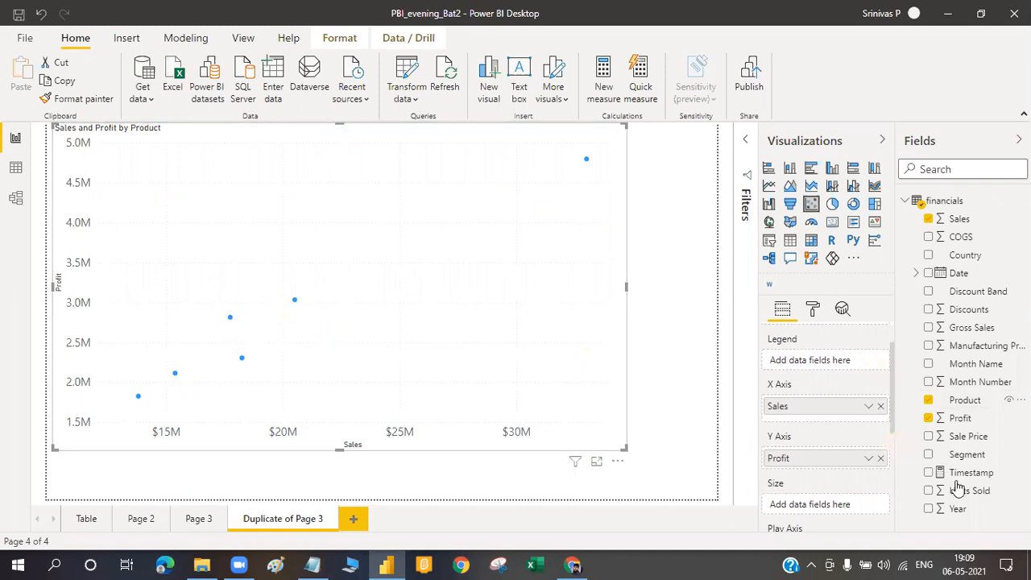
pyautogui.moveTo(969, 491); pyautogui.dragTo(826, 448)
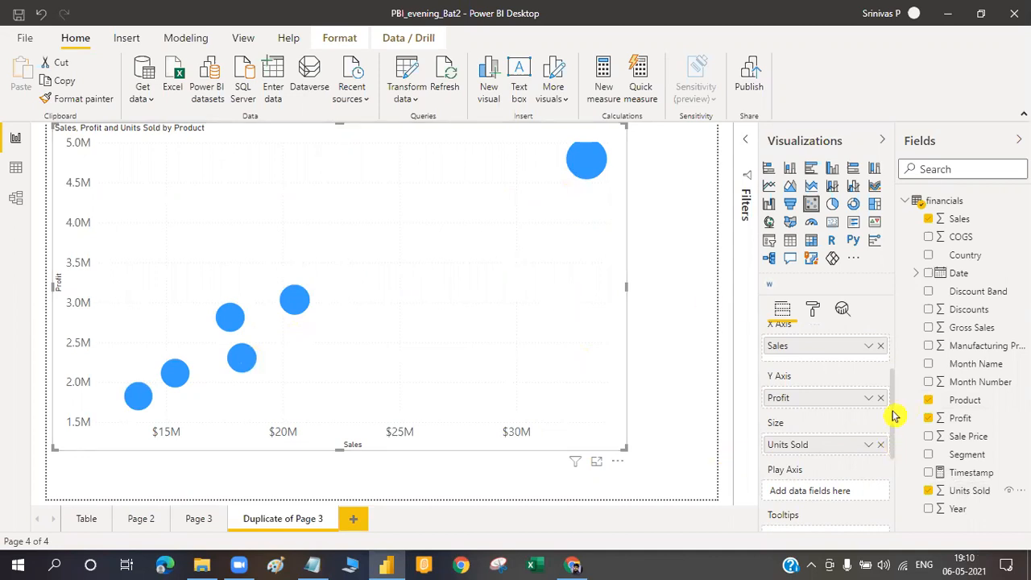
pyautogui.scroll(2, 895, 403)
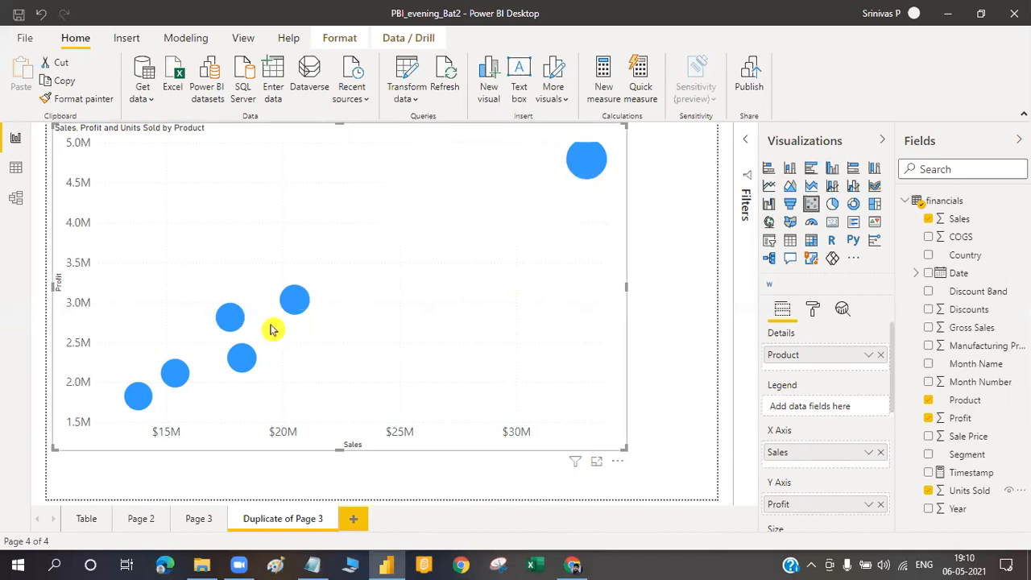
# - Turn on category labels for the scatter chart's bubbles
pyautogui.click(814, 310)
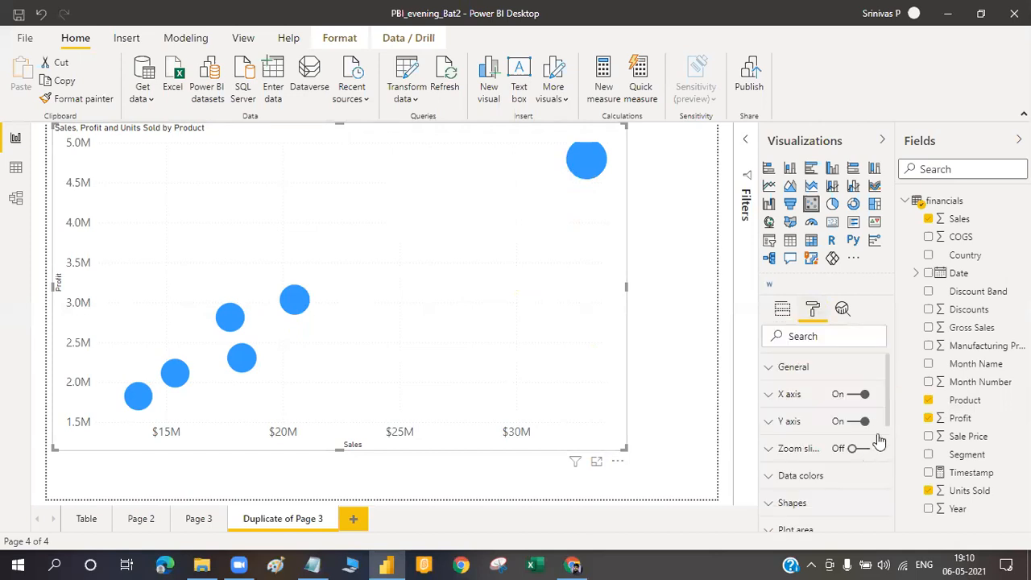
pyautogui.scroll(-1, 889, 405)
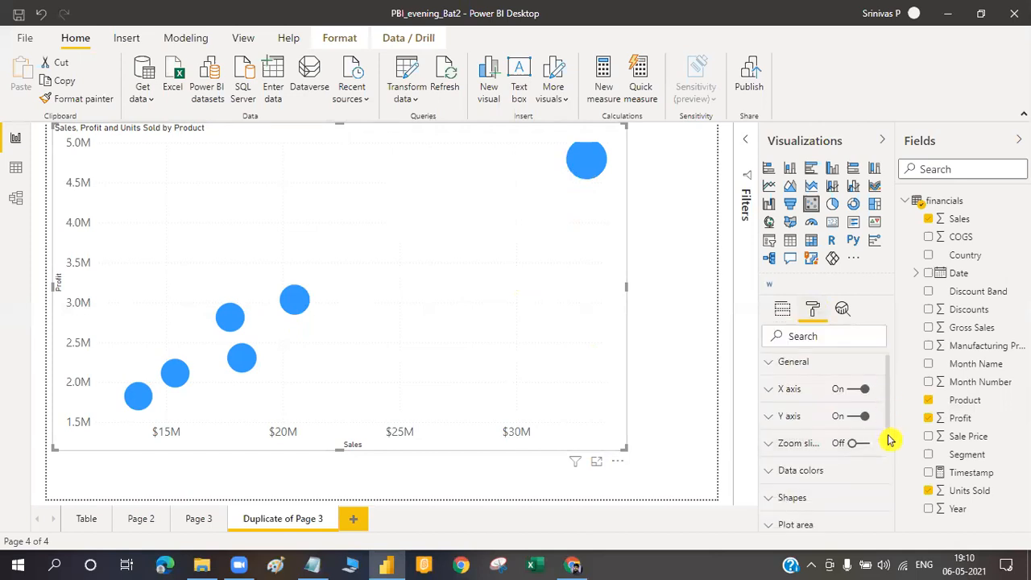
pyautogui.scroll(-2, 889, 440)
pyautogui.scroll(-1, 866, 481)
pyautogui.click(862, 474)
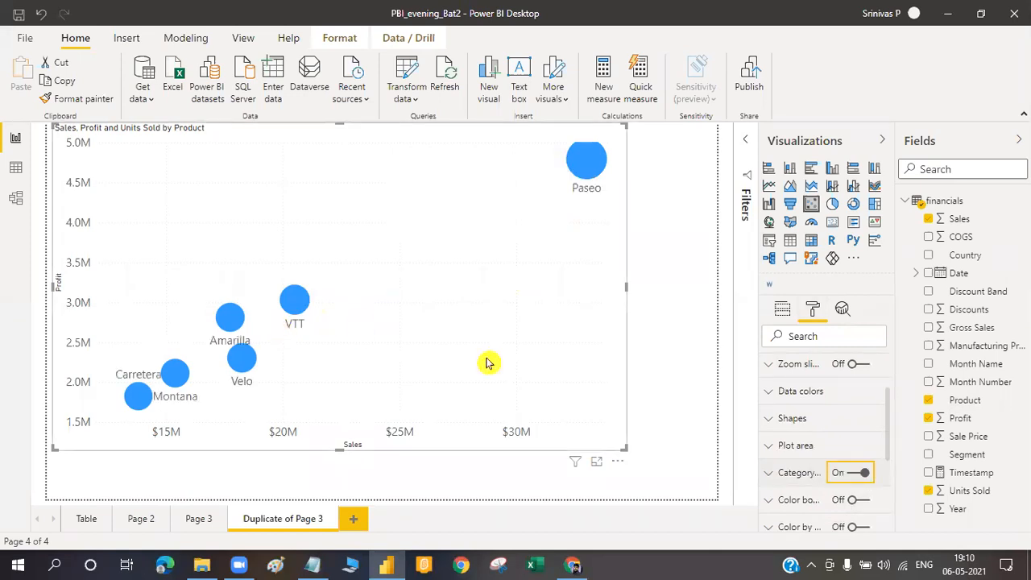
# - Add Country from the financials table to the Legend to colour the bubbles by country
pyautogui.click(783, 311)
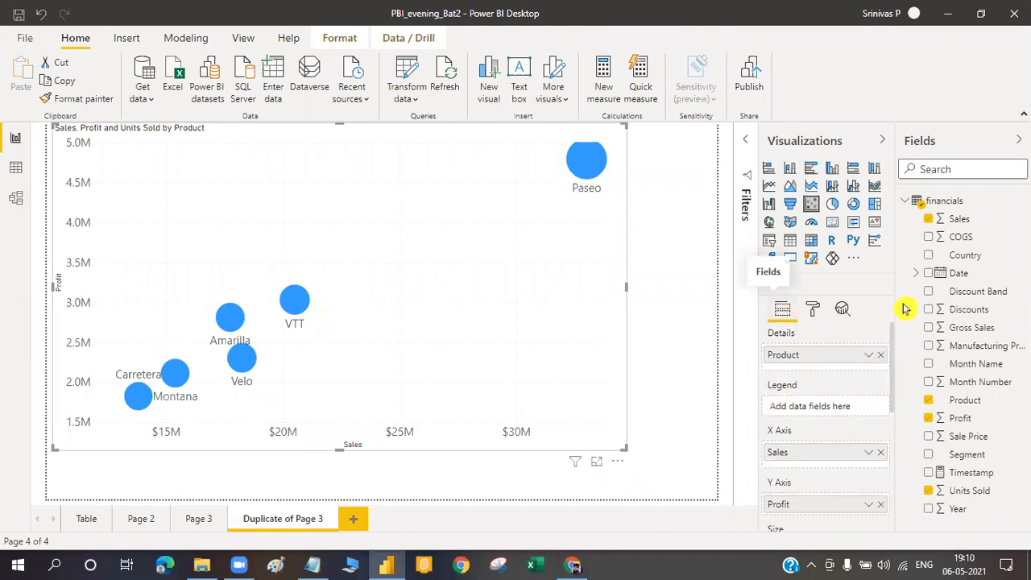
pyautogui.moveTo(967, 262); pyautogui.dragTo(823, 416)
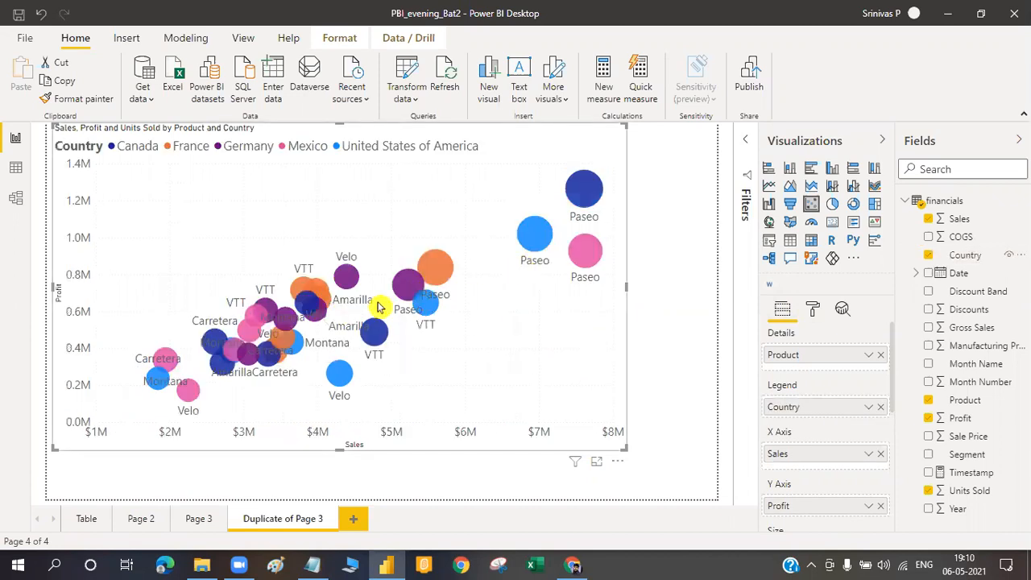
# - Highlight Germany in the scatter chart's legend and examine the details of its product bubbles
pyautogui.click(255, 151)
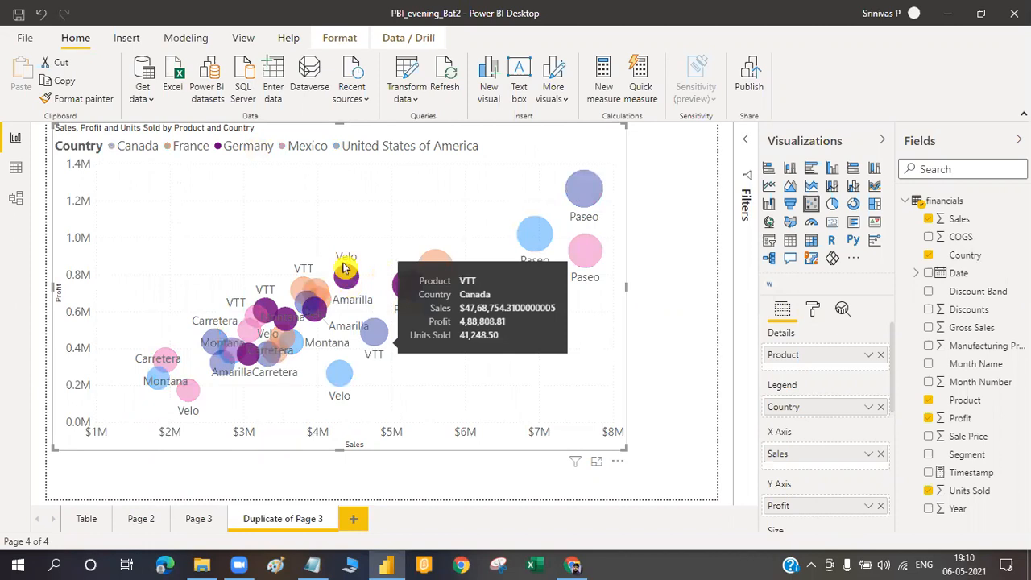
pyautogui.moveTo(346, 276)
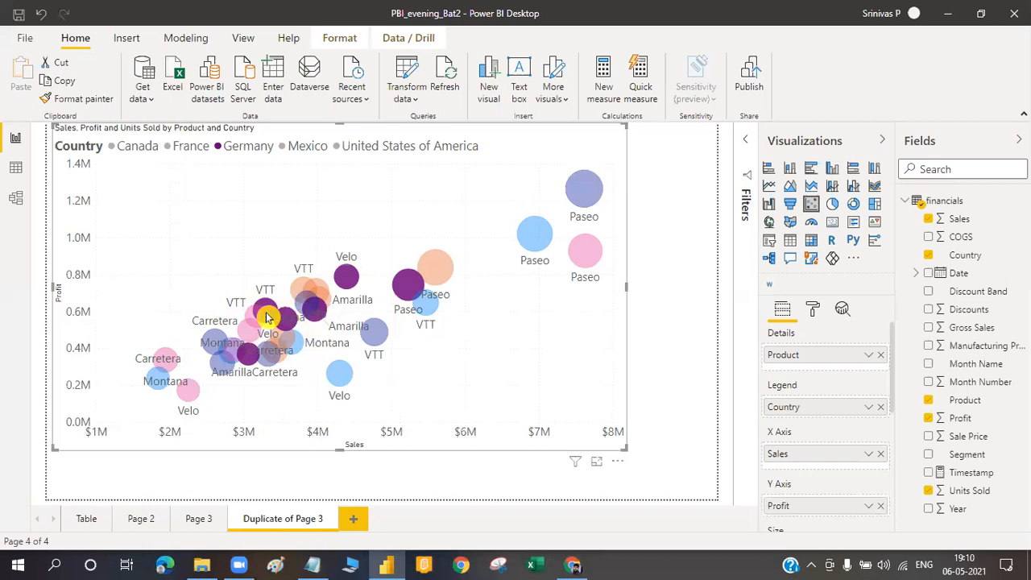
pyautogui.moveTo(318, 311)
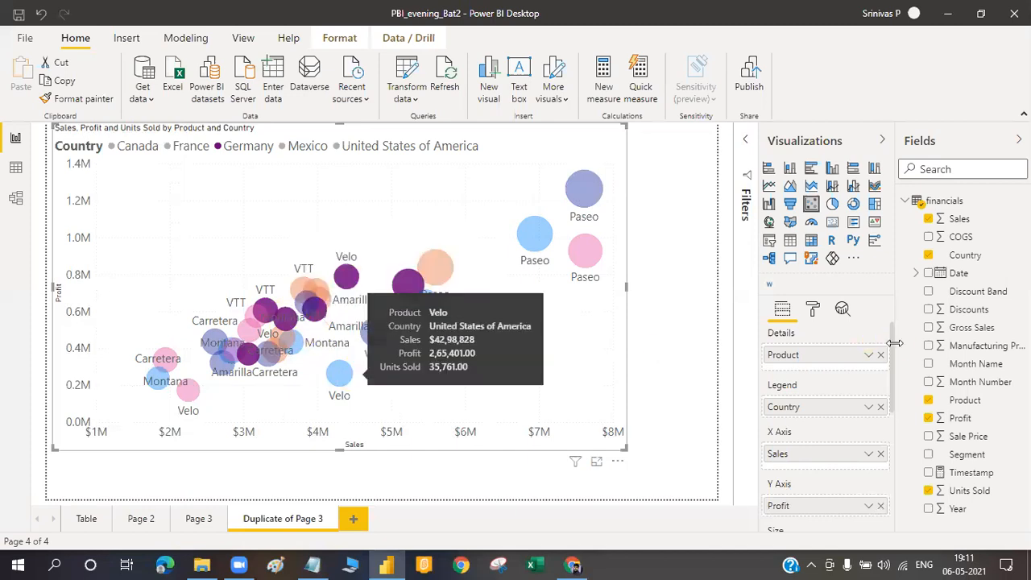
# - Add Date from the financials table to the scatter chart's Play Axis
pyautogui.scroll(-1, 896, 358)
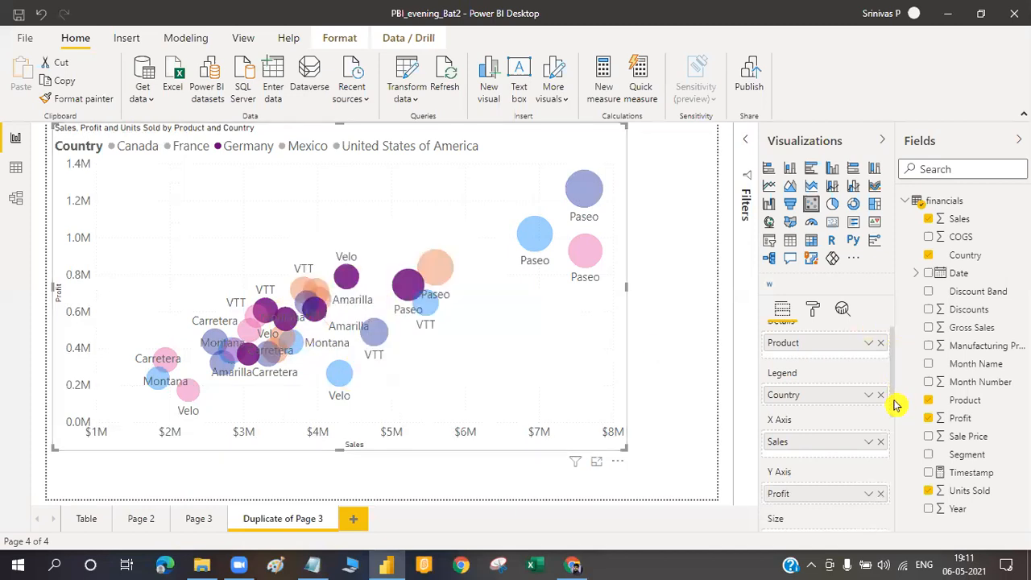
pyautogui.scroll(-3, 896, 399)
pyautogui.moveTo(963, 278); pyautogui.dragTo(819, 472)
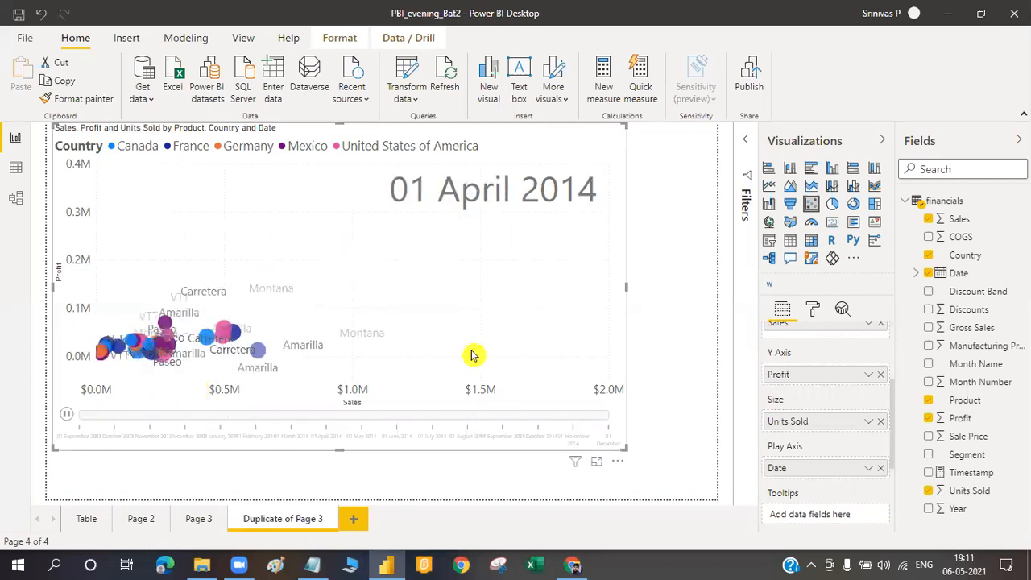
# - Switch the Play Axis from individual dates to the Date hierarchy's Year level and play the animation
pyautogui.click(867, 467)
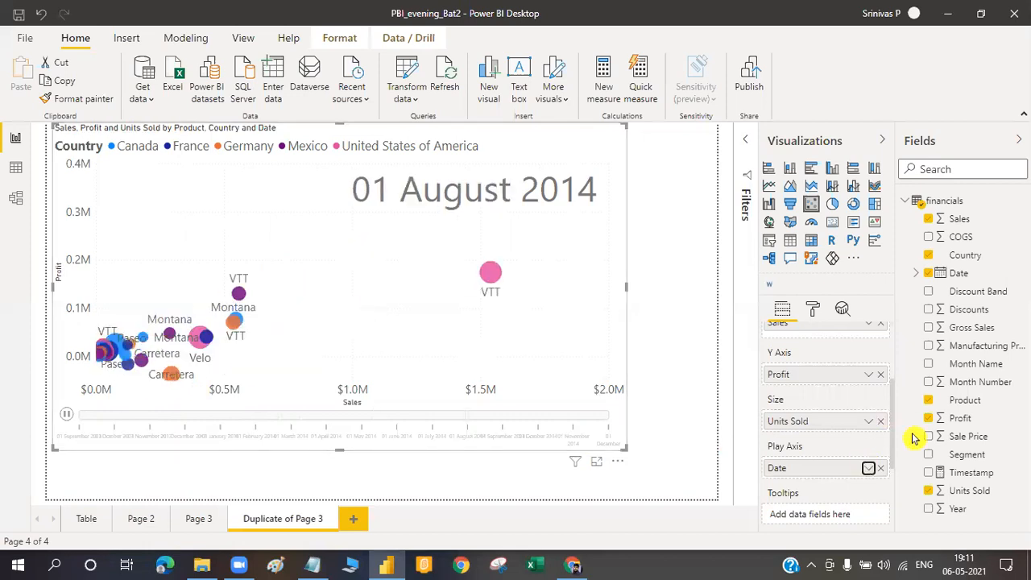
pyautogui.click(815, 485)
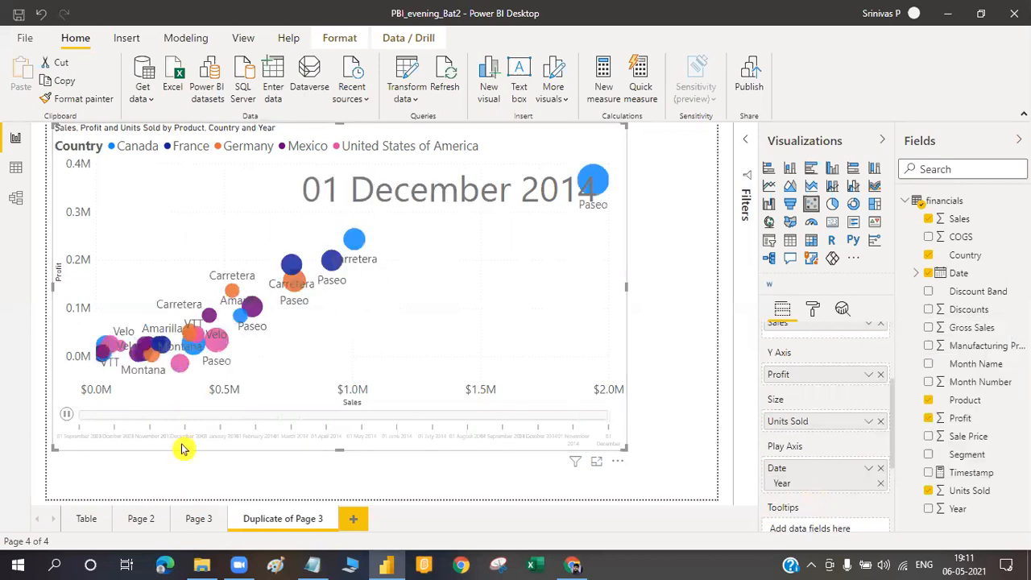
pyautogui.click(67, 414)
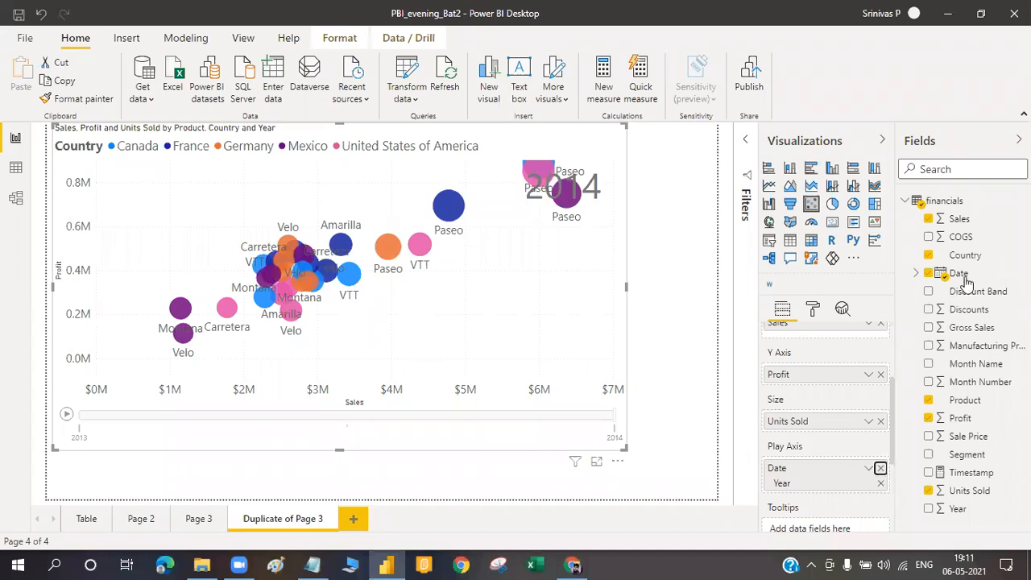
# - Replace the yearly hierarchy on the Play Axis with the plain Date field
pyautogui.moveTo(959, 278); pyautogui.dragTo(795, 471)
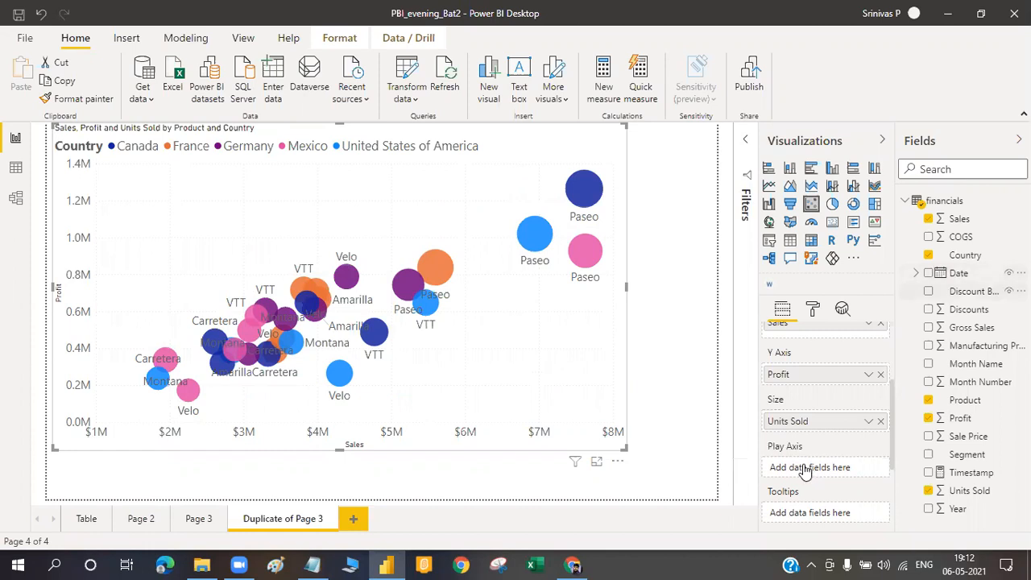
pyautogui.moveTo(806, 471); pyautogui.dragTo(806, 469)
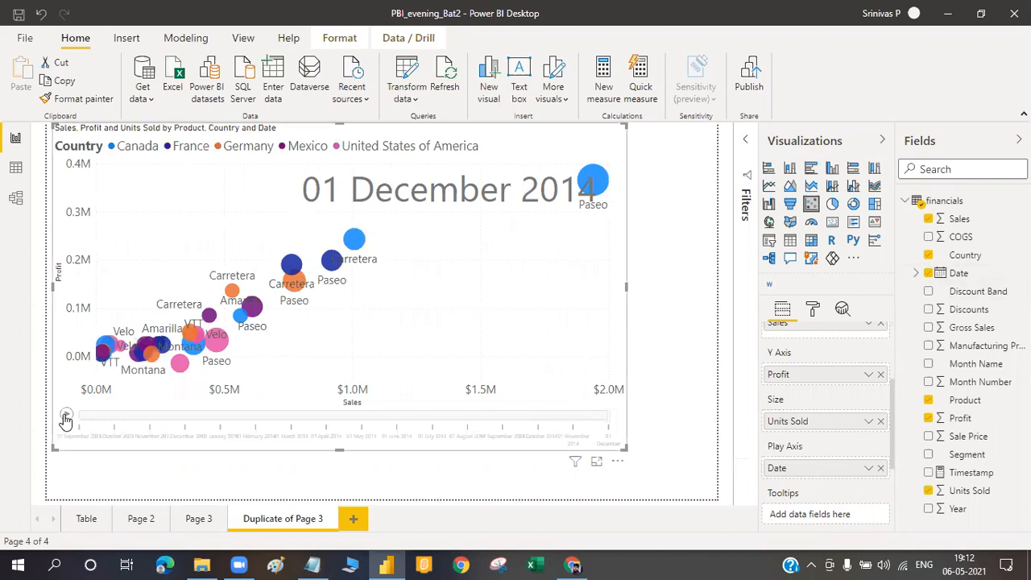
# - Play the date animation, select France's Paseo bubble to trace its path over time, and replay the animation
pyautogui.click(66, 419)
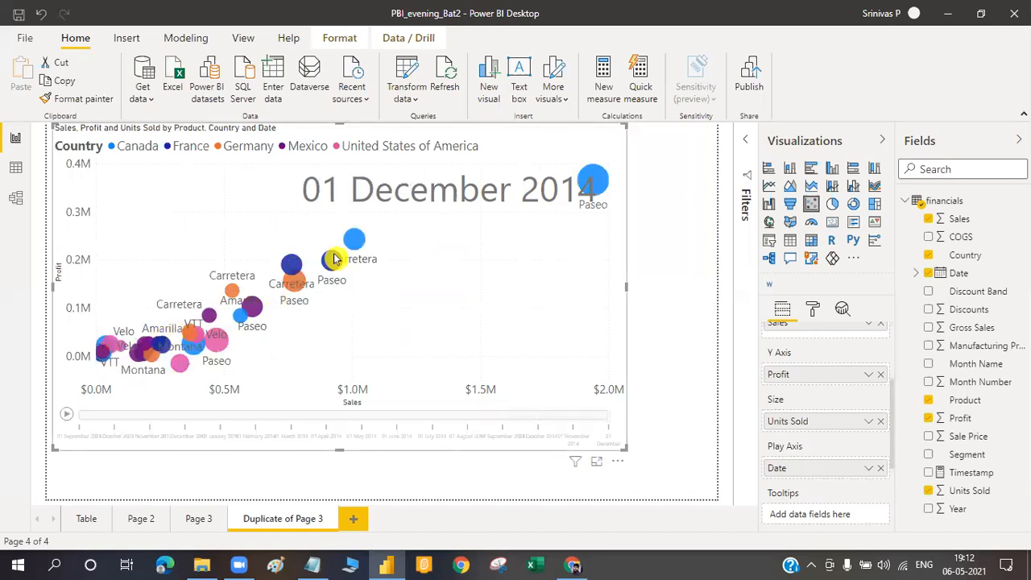
pyautogui.click(336, 262)
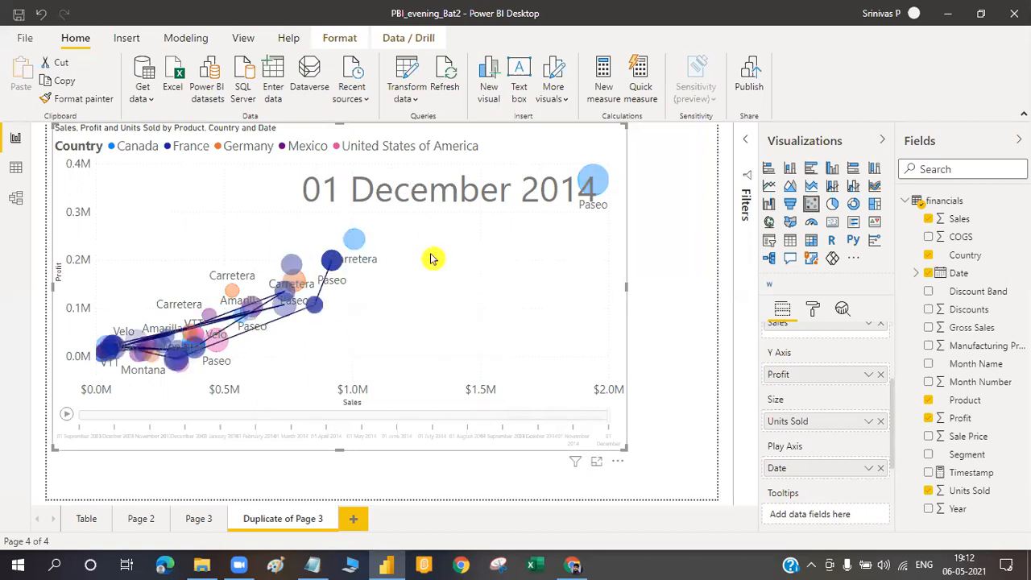
pyautogui.click(67, 417)
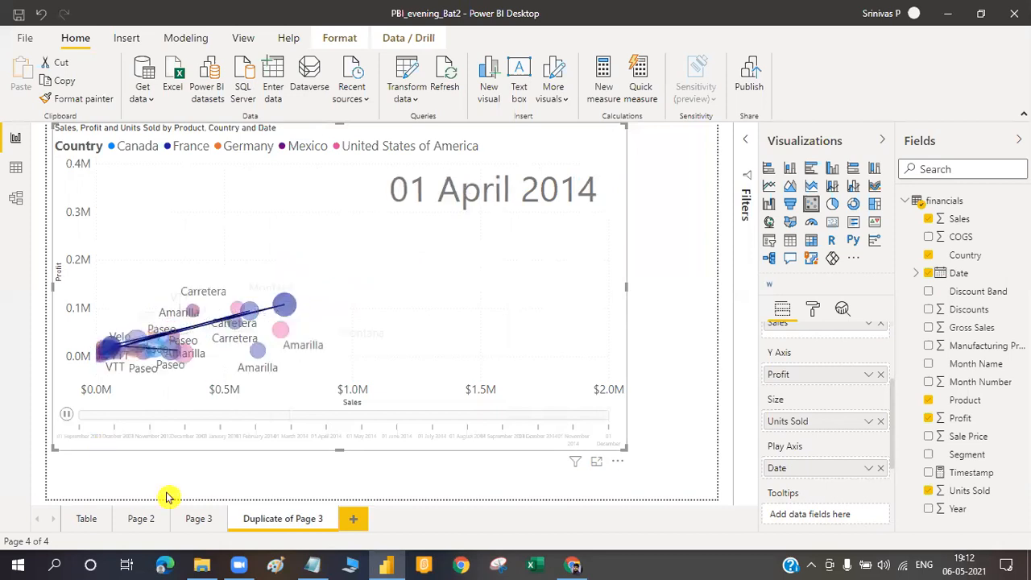
# - Add a new report page and name it Cards
pyautogui.click(352, 521)
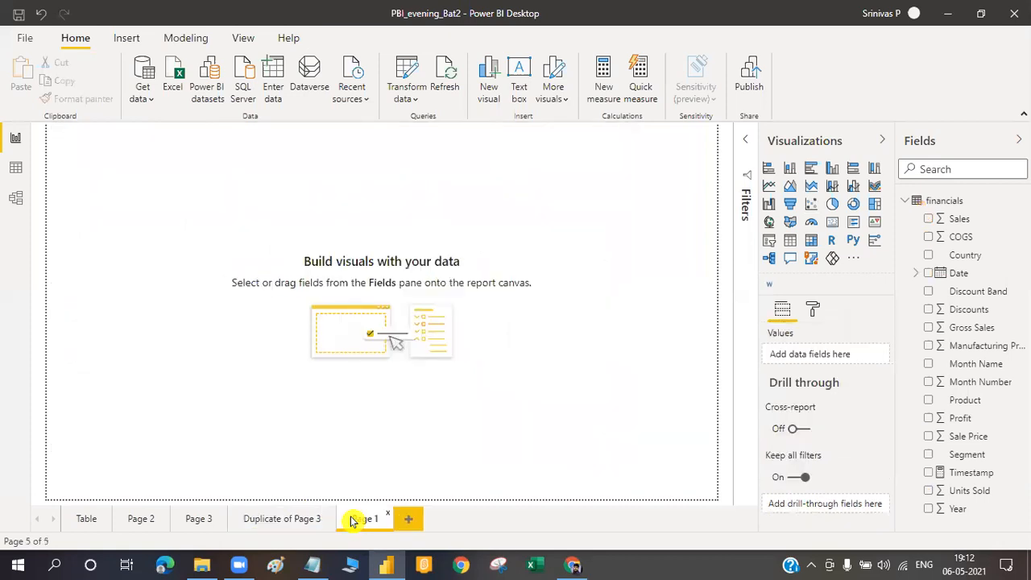
pyautogui.rightClick(352, 521)
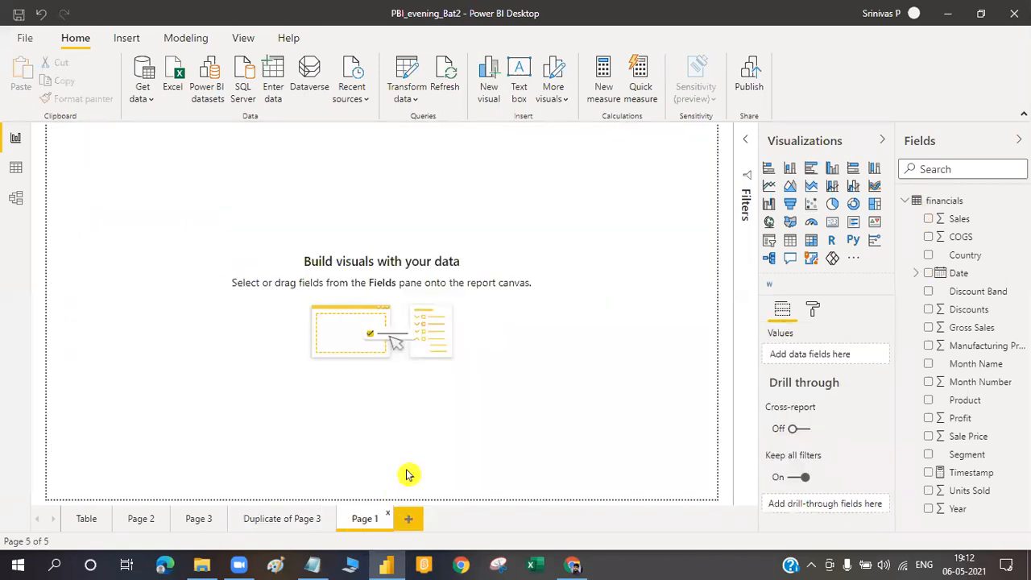
pyautogui.click(522, 452)
pyautogui.write('Cards')
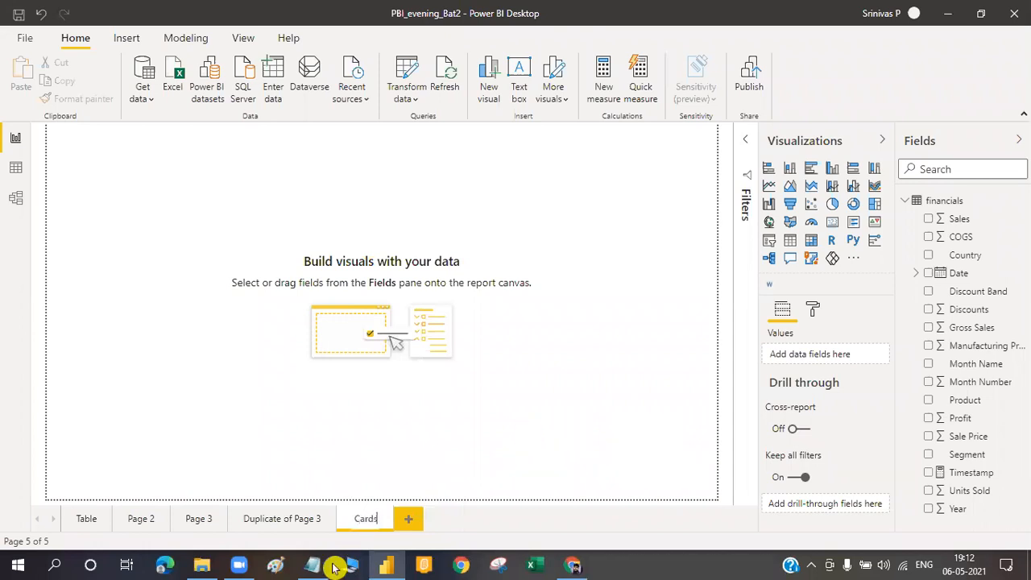
pyautogui.press('Return')
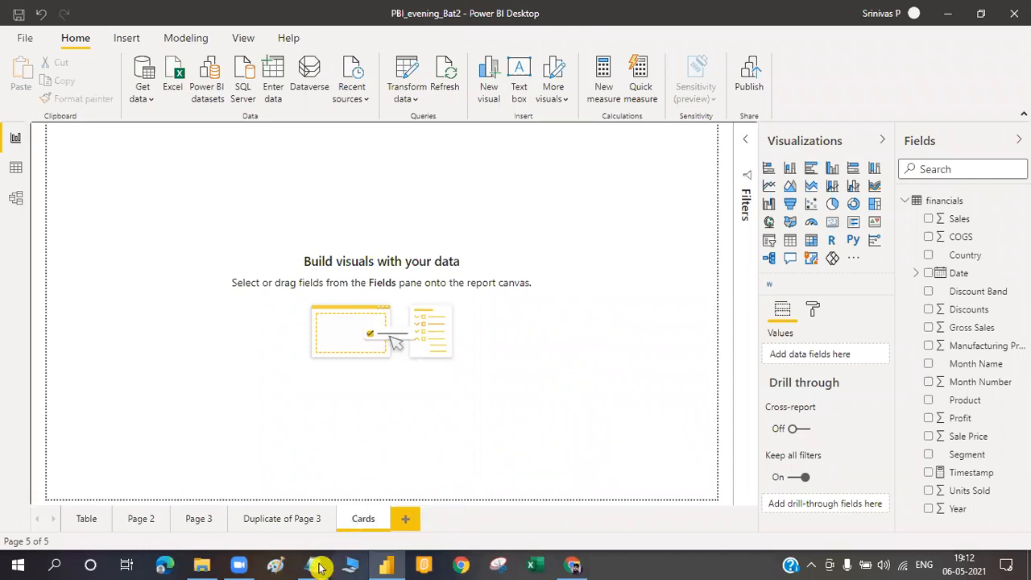
# - Switch to the Daily_Notes evening file in Notepad and review the Numbers, Text and Date entries under Cards
pyautogui.hotkey('alt', 'Tab')
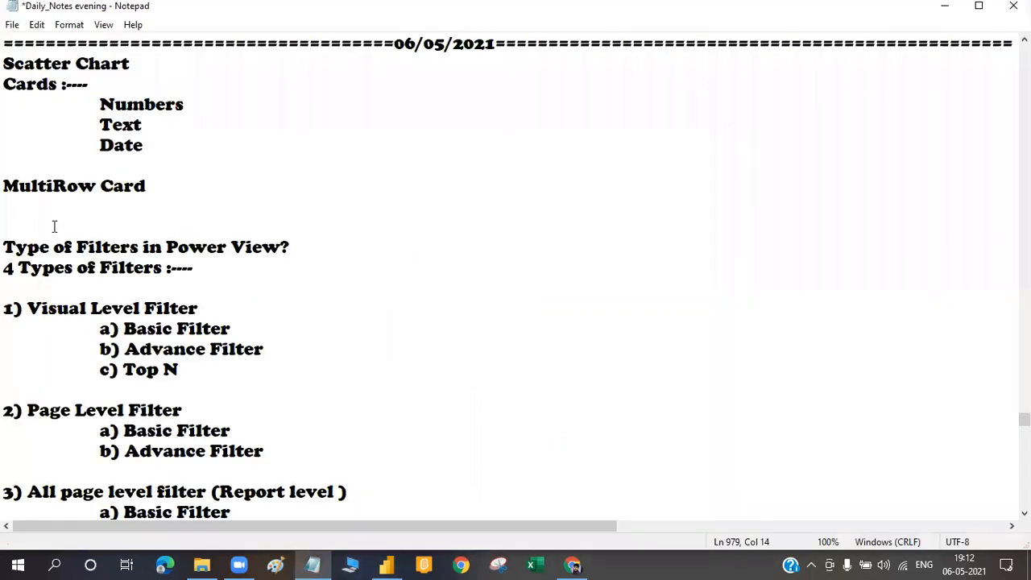
pyautogui.doubleClick(120, 106)
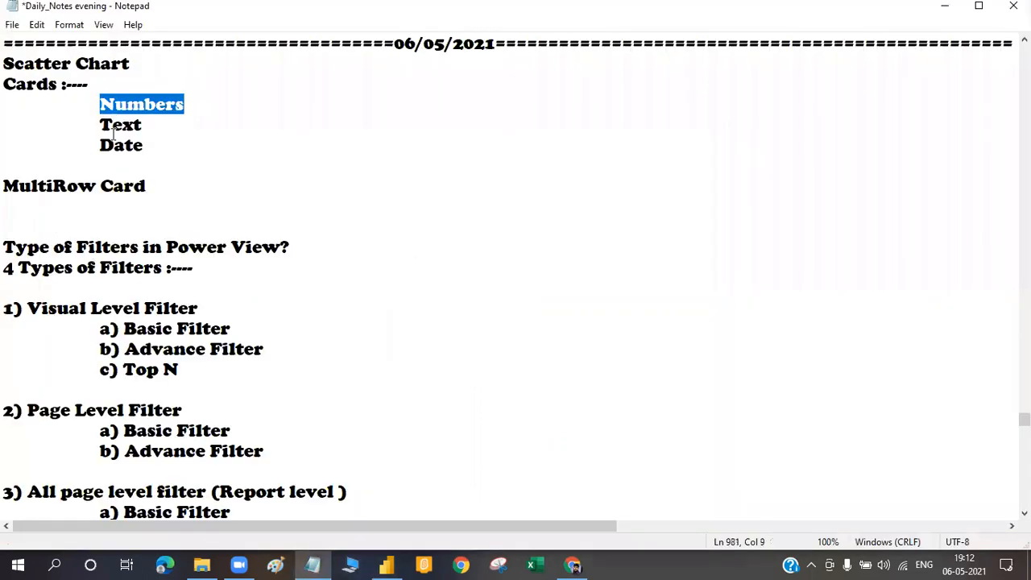
pyautogui.doubleClick(116, 126)
pyautogui.doubleClick(121, 145)
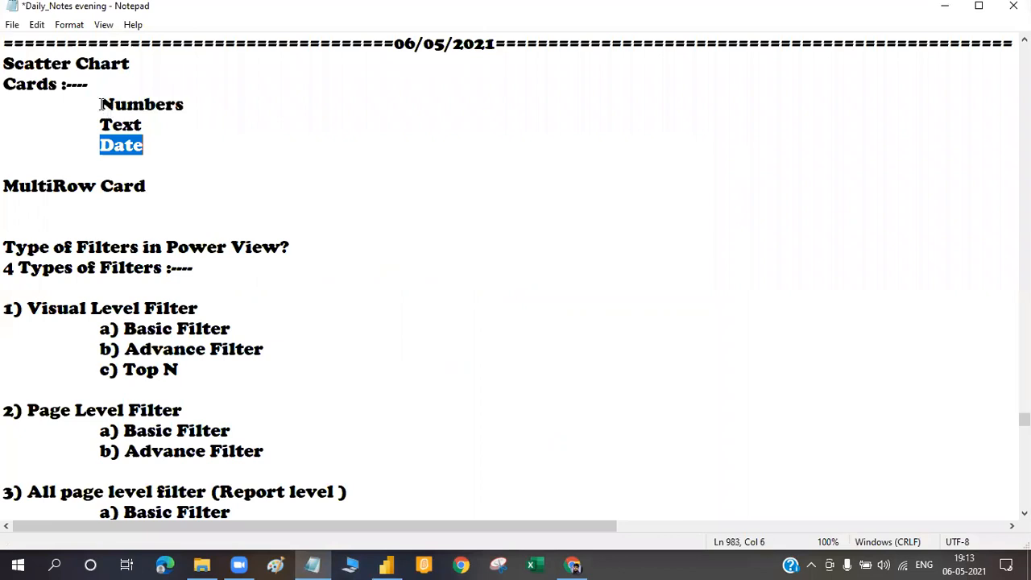
pyautogui.click(121, 125)
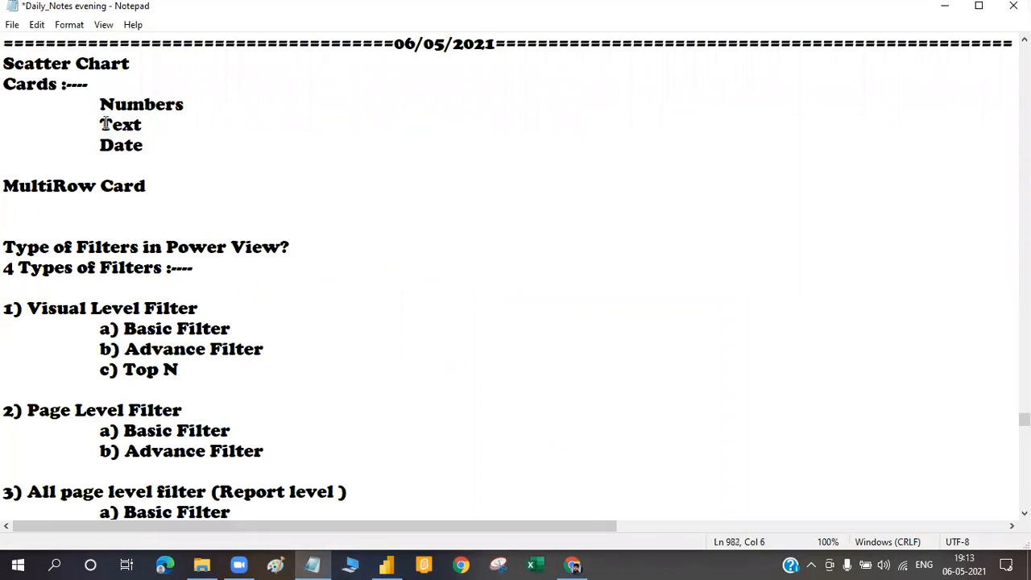
pyautogui.doubleClick(161, 141)
pyautogui.click(4, 84)
pyautogui.moveTo(4, 84); pyautogui.dragTo(78, 85)
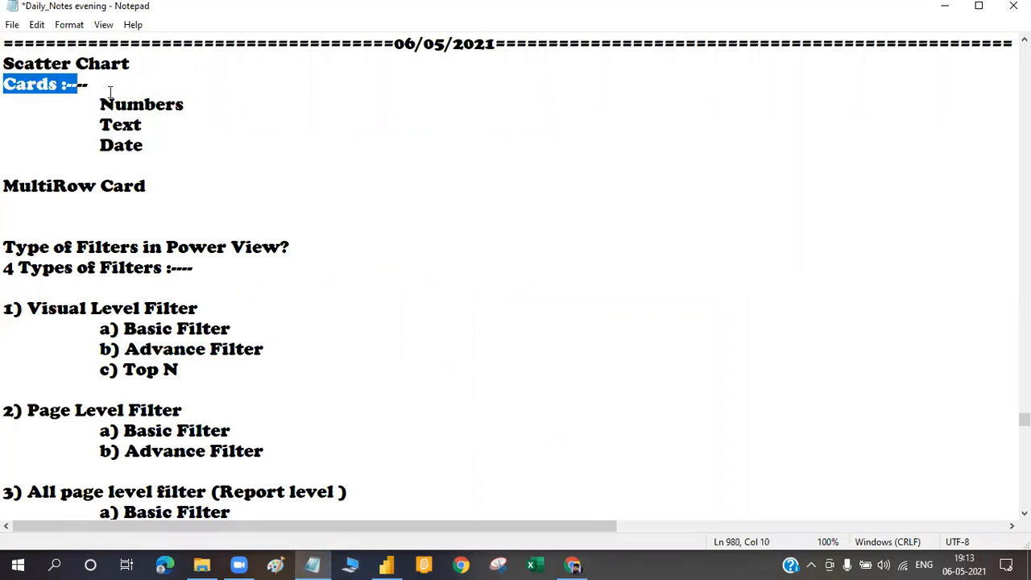
pyautogui.click(149, 145)
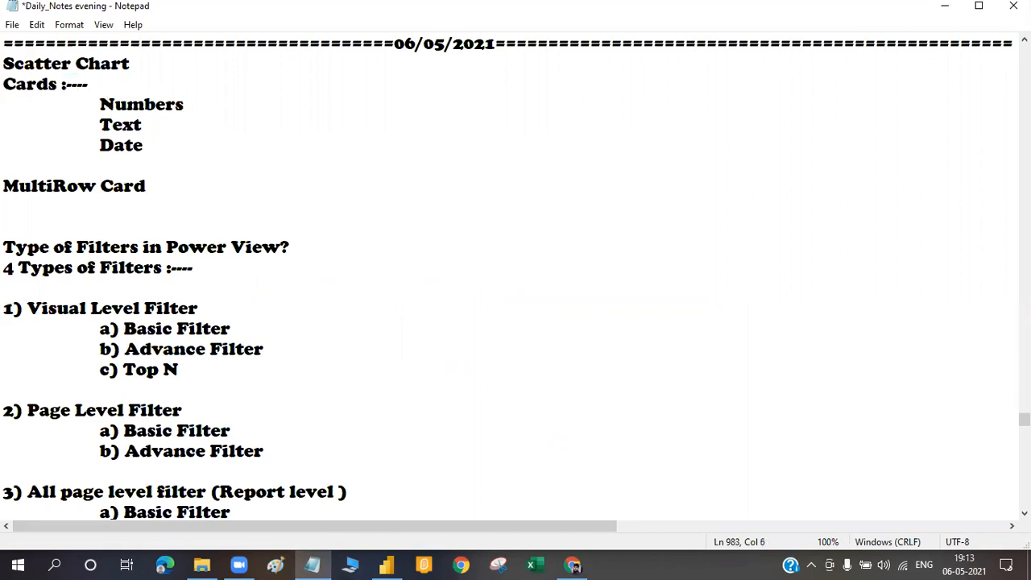
# - Add an indented sub-item Formatting under the Numbers entry of the Cards notes
pyautogui.click(189, 104)
pyautogui.press('Return')
pyautogui.press('Tab')
pyautogui.press('Tab')
pyautogui.write('Fa')
pyautogui.press('BackSpace')
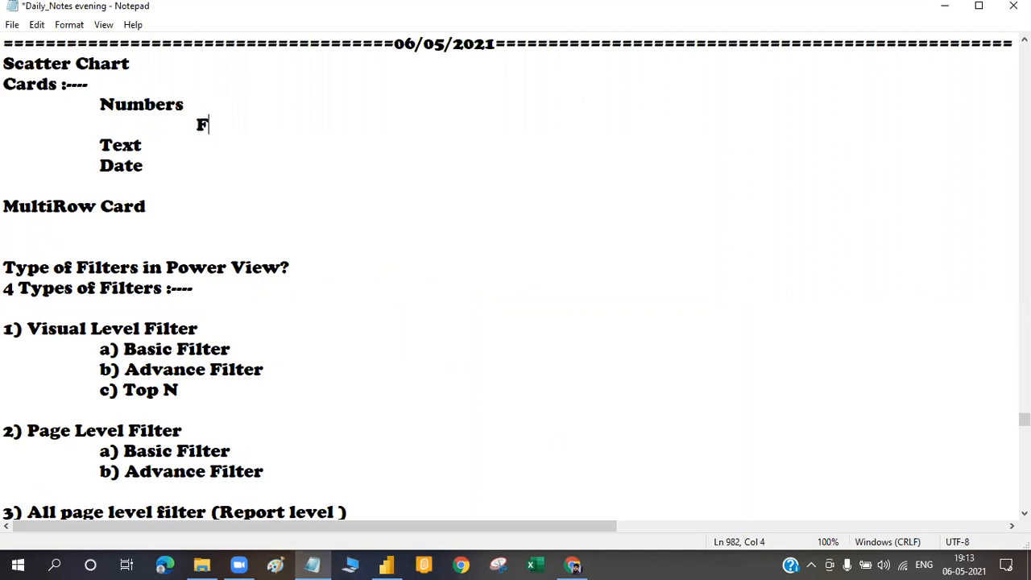
pyautogui.write('ormatt')
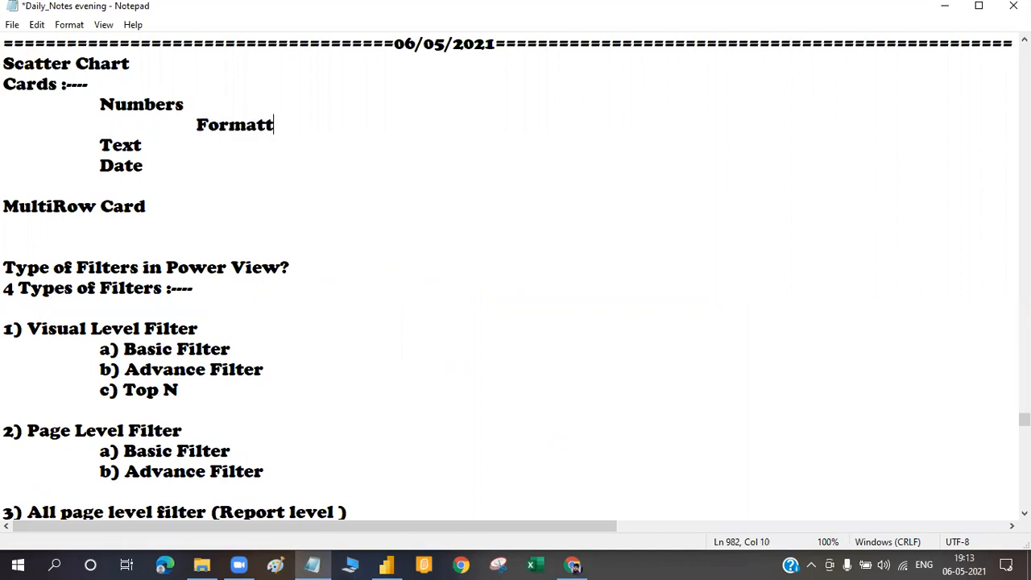
pyautogui.write('ing')
# - Review the Numbers, Formatting, Text and Date entries under Cards by highlighting them in turn
pyautogui.doubleClick(183, 103)
pyautogui.hotkey('shift', 'Right')
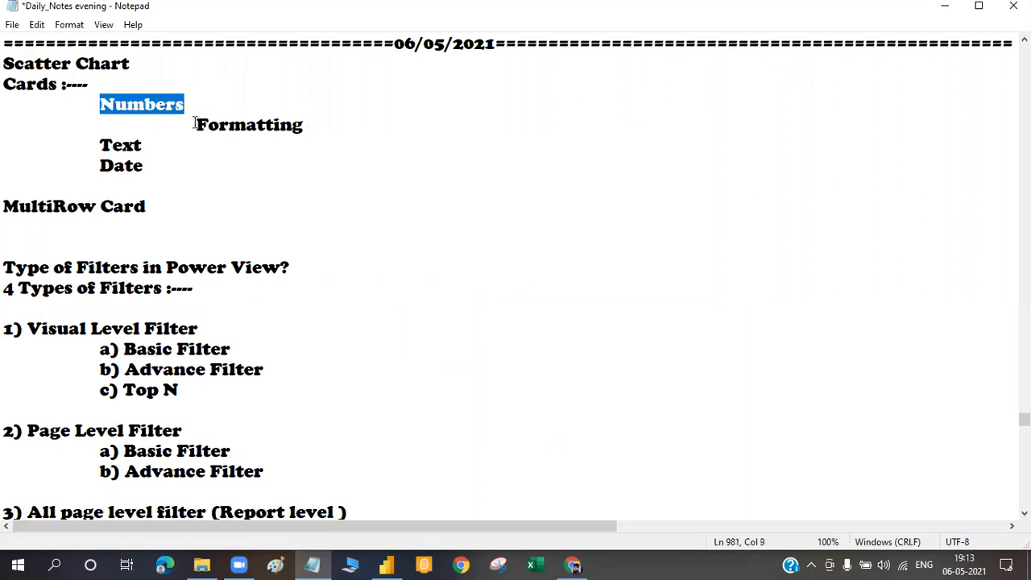
pyautogui.doubleClick(311, 120)
pyautogui.press('Right')
pyautogui.moveTo(99, 145); pyautogui.dragTo(112, 146)
pyautogui.hotkey('shift', 'End')
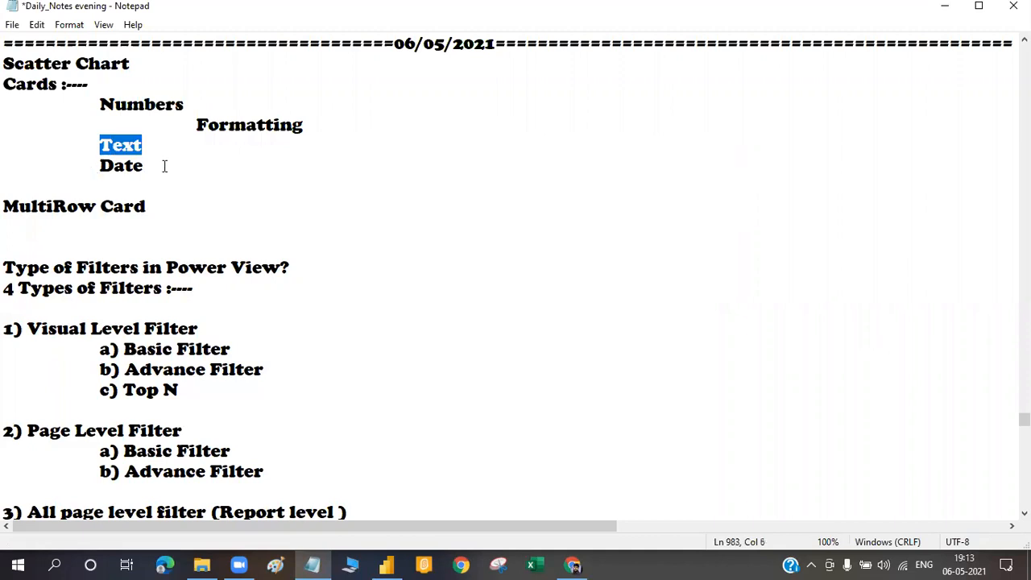
pyautogui.doubleClick(164, 166)
# - Switch to Power BI Desktop and add a card showing Sales to the Cards page
pyautogui.hotkey('alt', 'Tab')
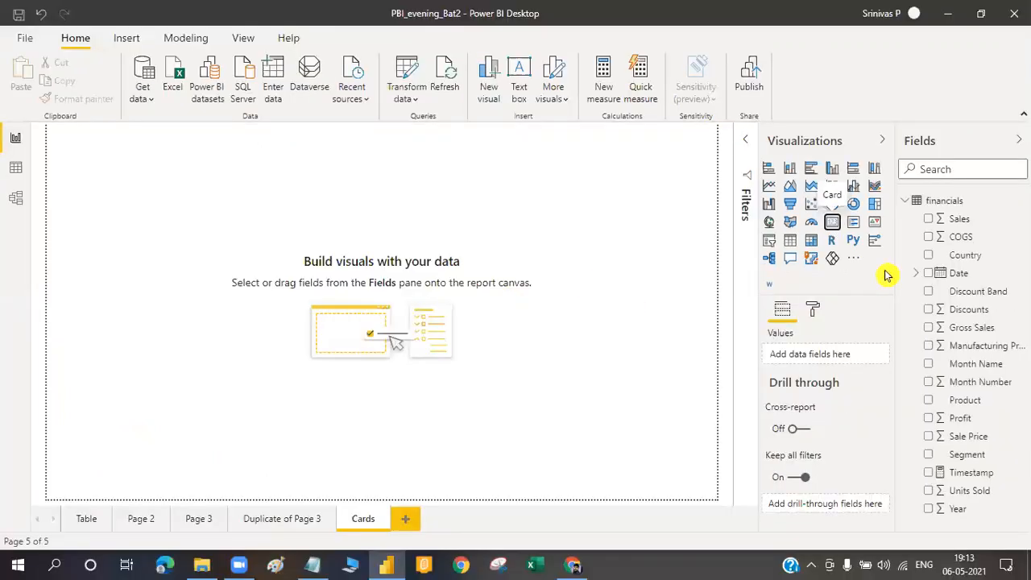
pyautogui.click(929, 219)
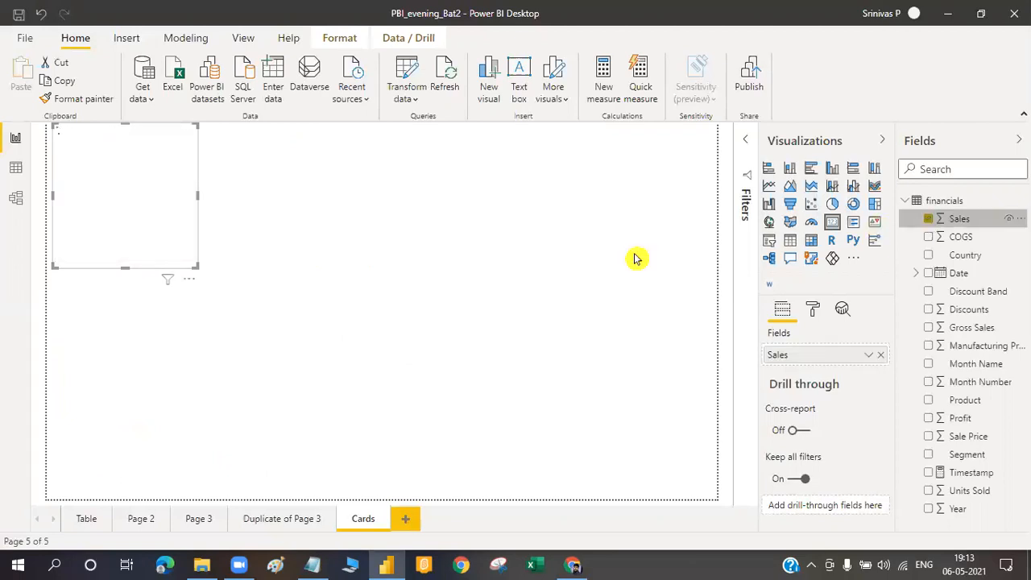
pyautogui.click(500, 234)
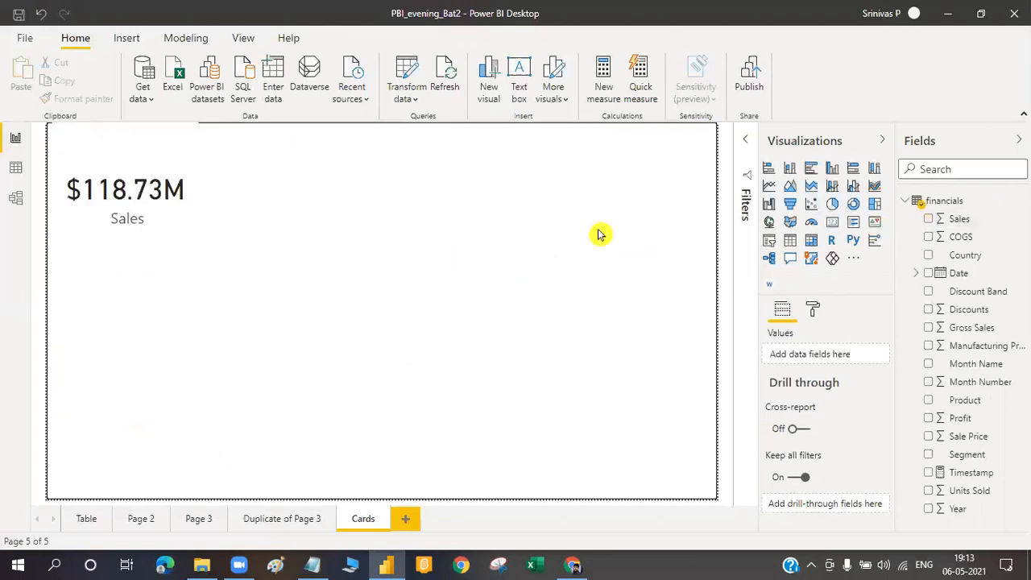
# - Add two more card visuals to the page, one showing Profit and one showing Sale Price
pyautogui.click(832, 223)
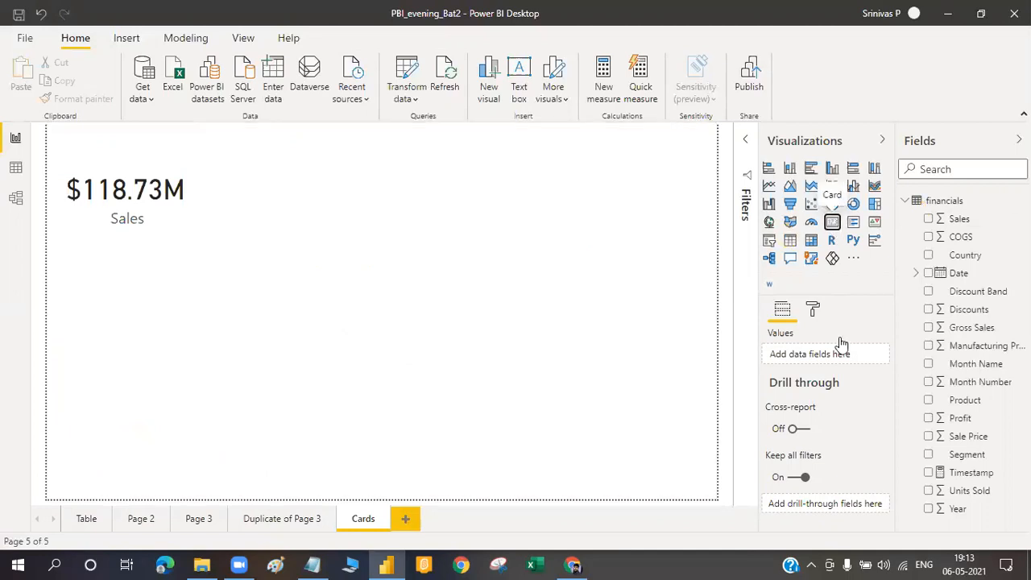
pyautogui.click(931, 418)
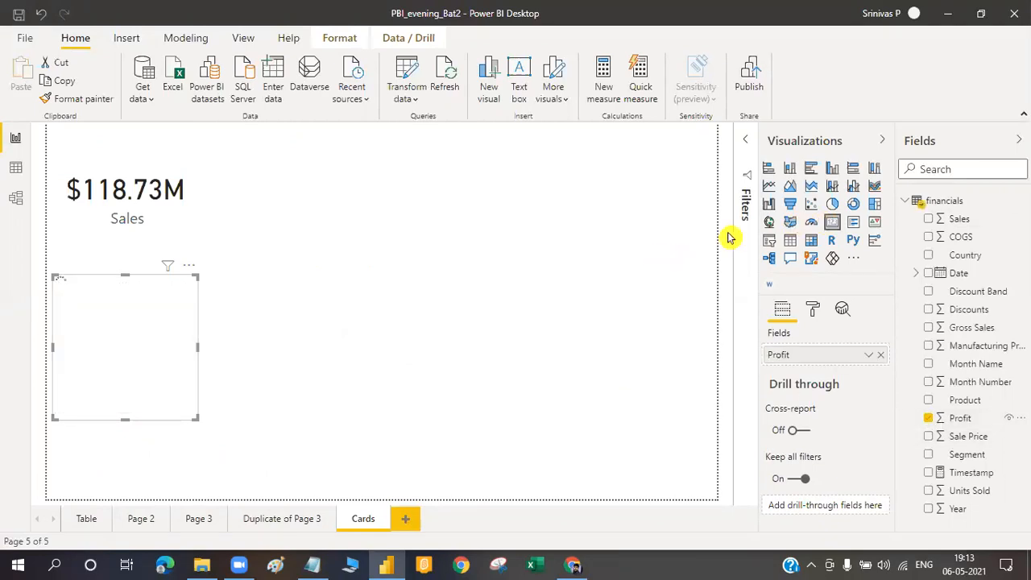
pyautogui.click(729, 237)
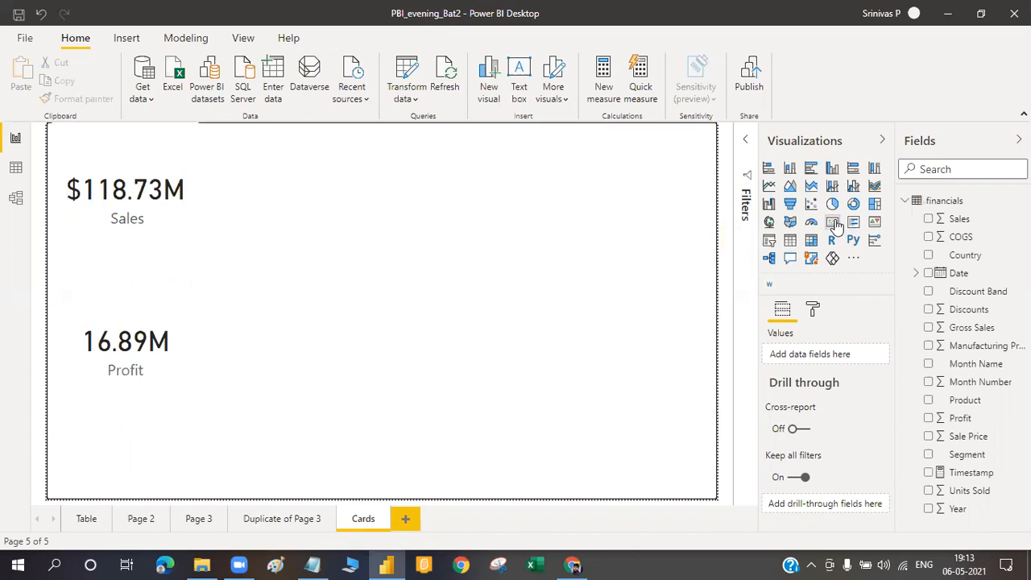
pyautogui.click(833, 223)
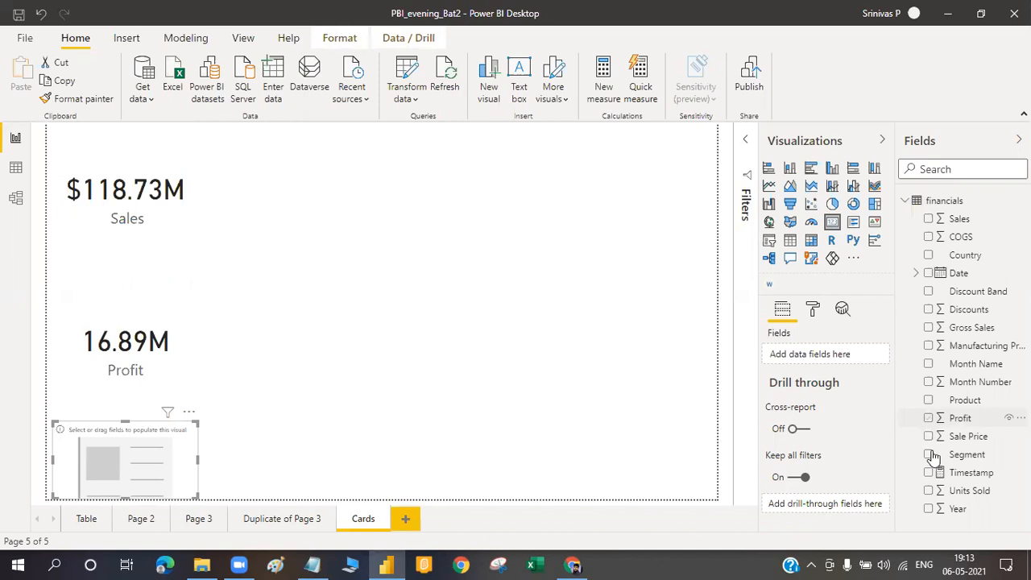
pyautogui.moveTo(929, 441); pyautogui.dragTo(197, 423)
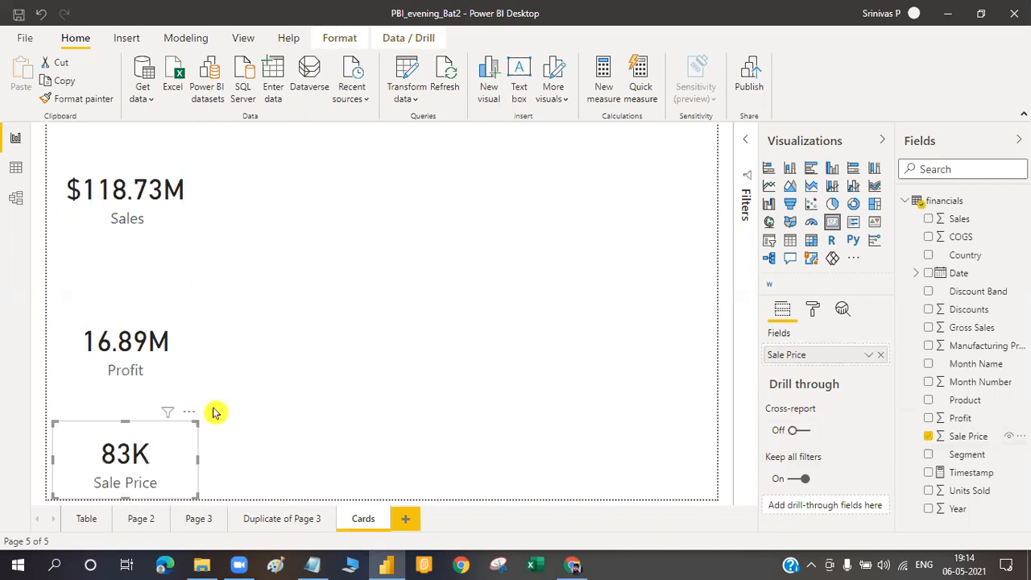
# - Resize the Sale Price card slightly and move it up to the top row beside the Sales card
pyautogui.moveTo(202, 416)
pyautogui.mouseDown()
pyautogui.moveTo(170, 350)
pyautogui.moveTo(186, 405)
pyautogui.mouseUp()
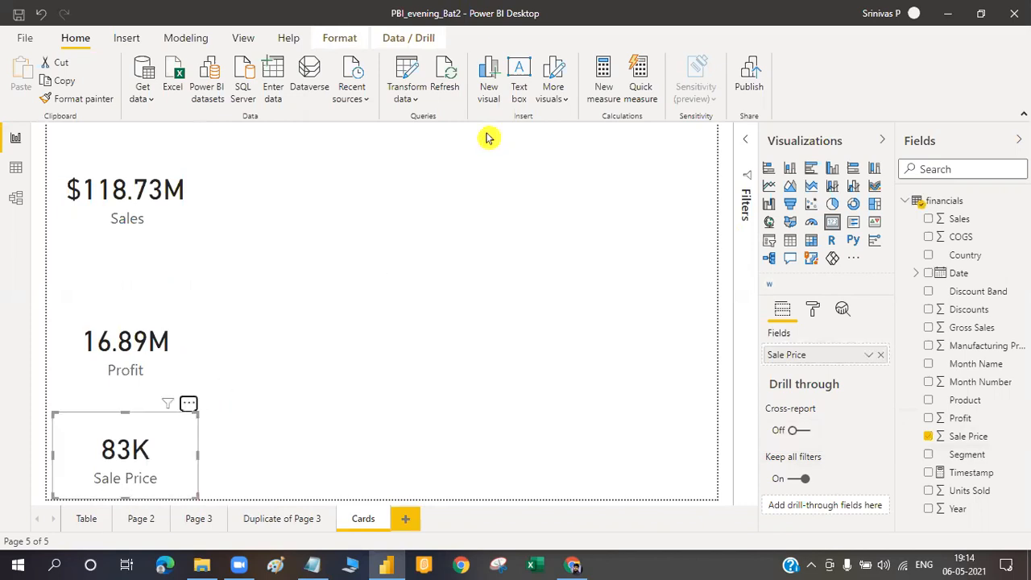
pyautogui.hotkey('ctrl', 'z')
pyautogui.hotkey('ctrl', 'z')
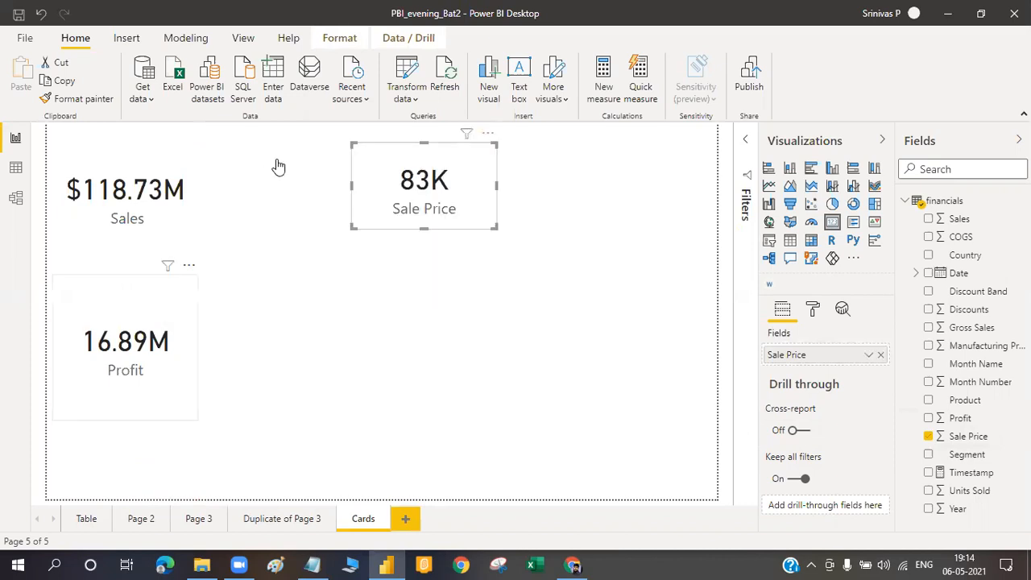
# - Shrink the Profit and Sales cards and line up Profit between Sales and Sale Price in the top row
pyautogui.hotkey('ctrl', 'z')
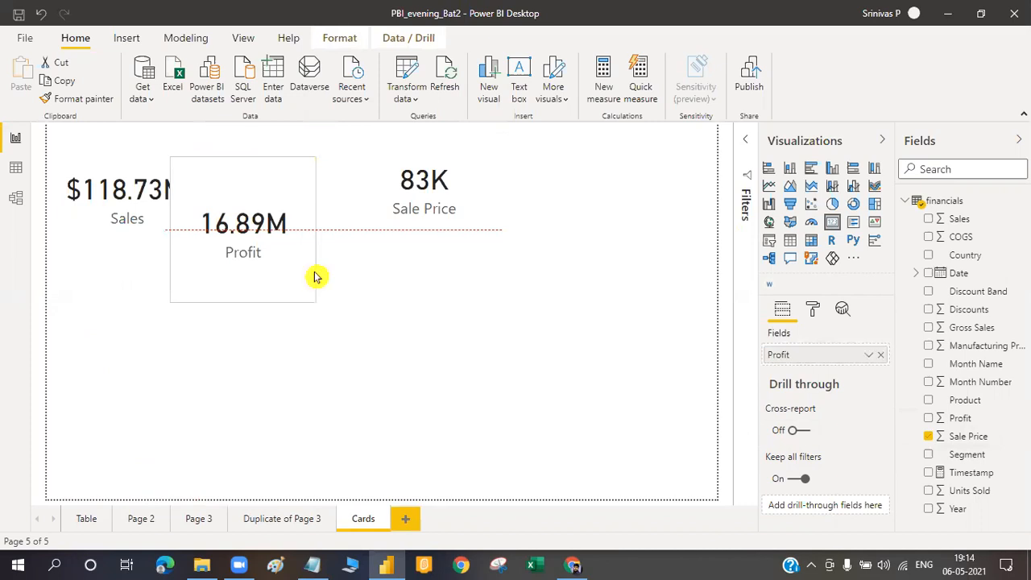
pyautogui.hotkey('ctrl', 'z')
pyautogui.moveTo(322, 292); pyautogui.dragTo(314, 269)
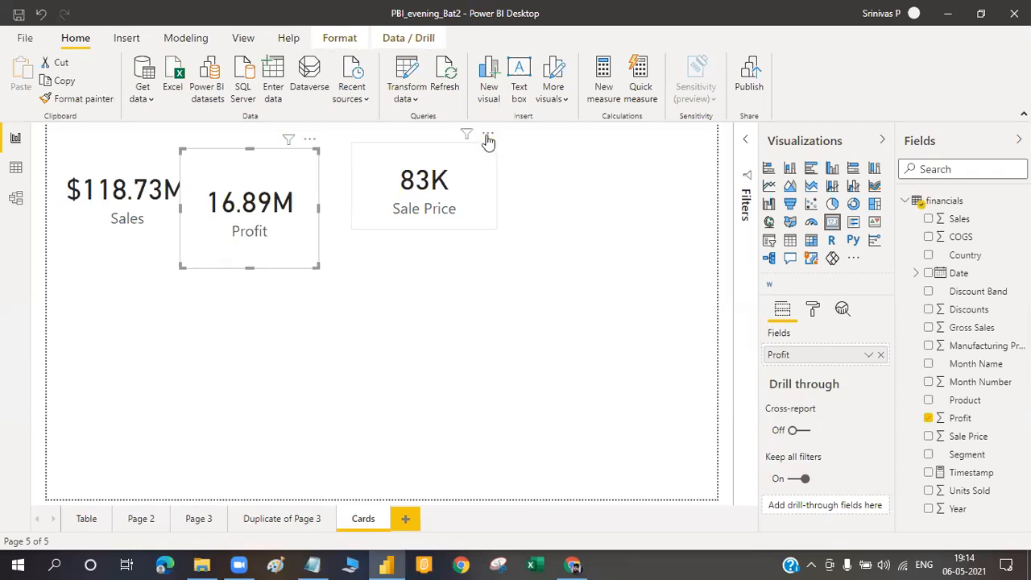
pyautogui.moveTo(484, 136); pyautogui.dragTo(514, 142)
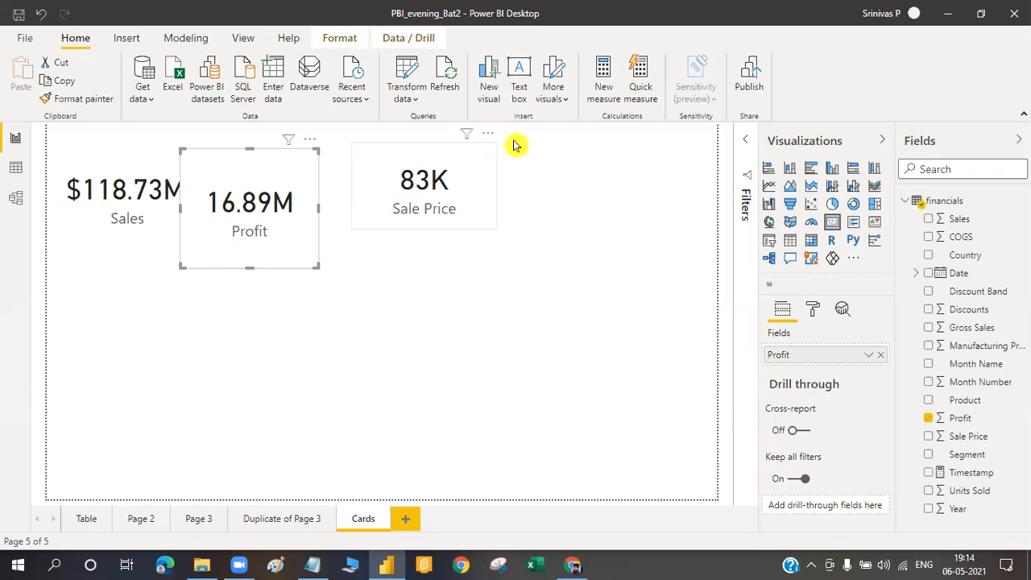
pyautogui.click(308, 140)
pyautogui.moveTo(310, 140); pyautogui.dragTo(350, 125)
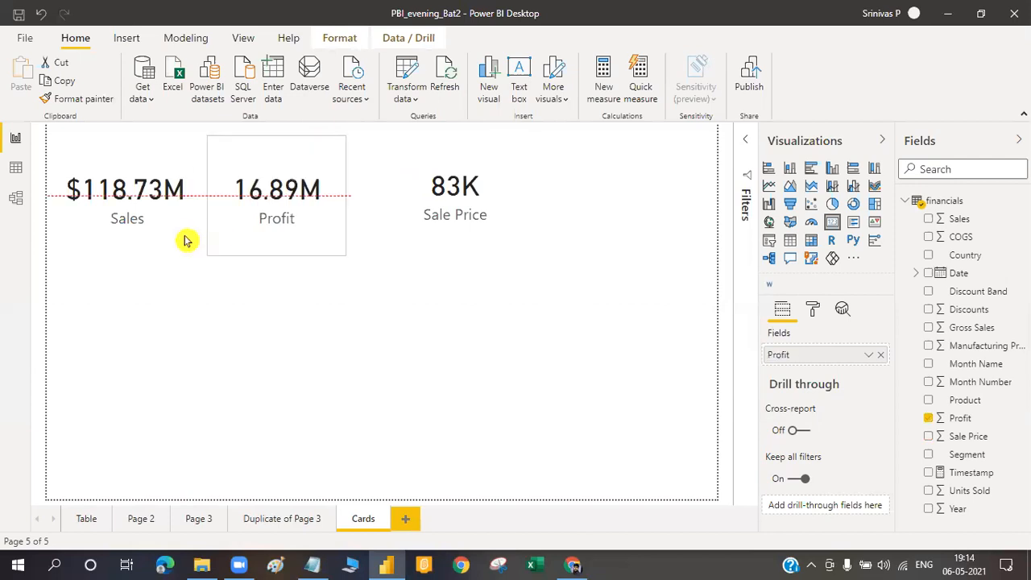
pyautogui.click(191, 255)
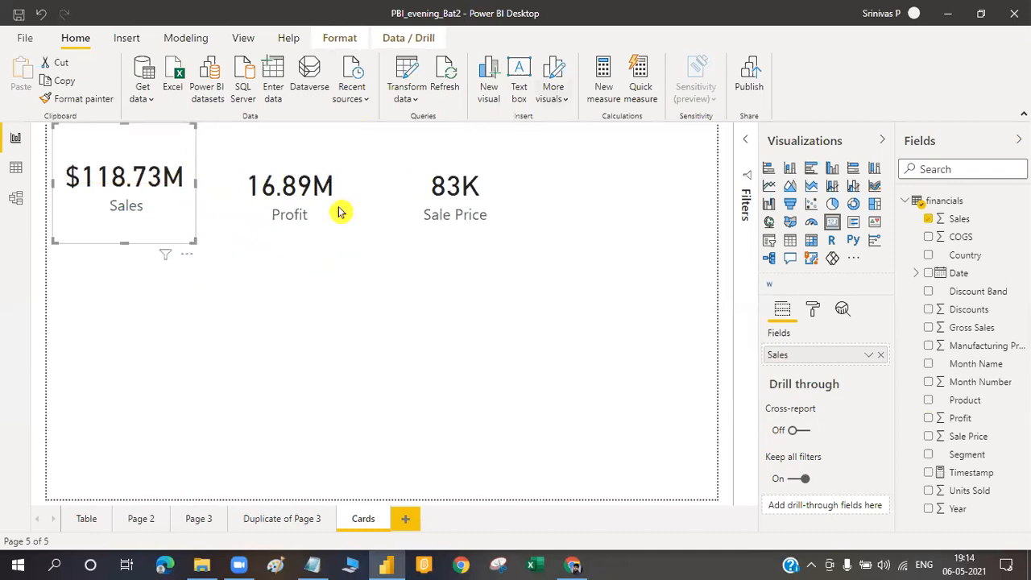
pyautogui.click(244, 144)
pyautogui.moveTo(219, 135); pyautogui.dragTo(212, 133)
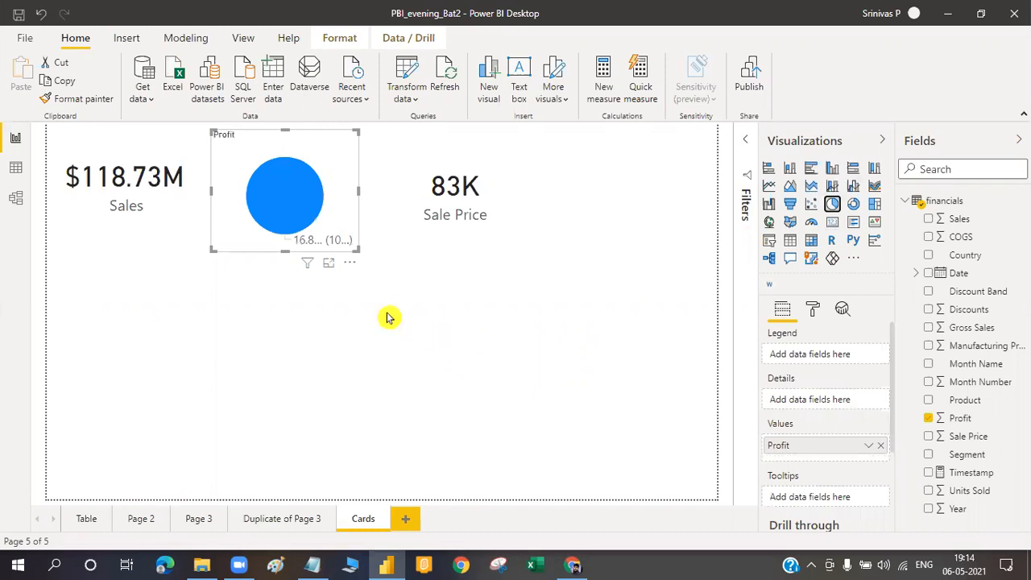
pyautogui.click(455, 321)
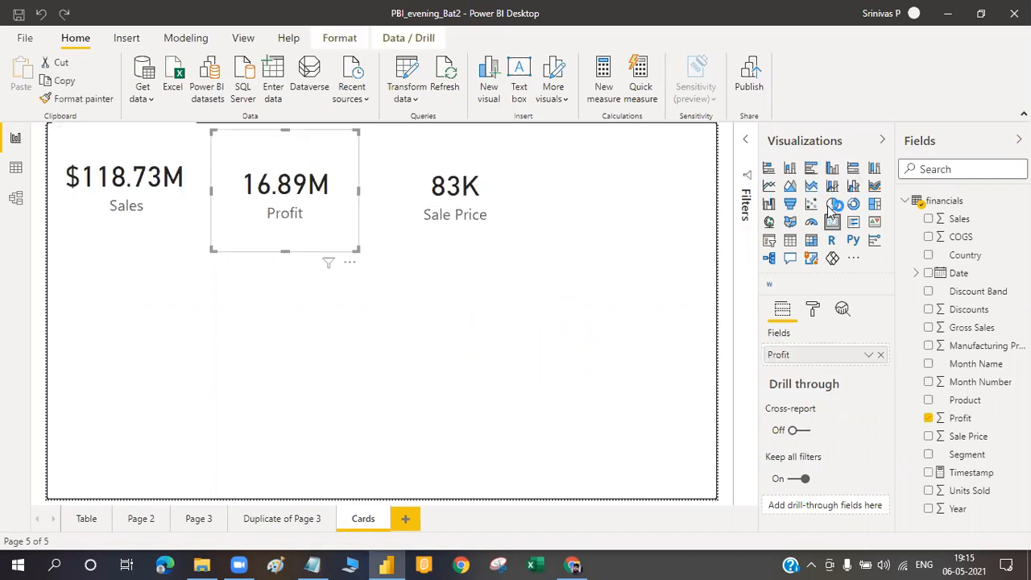
pyautogui.click(663, 288)
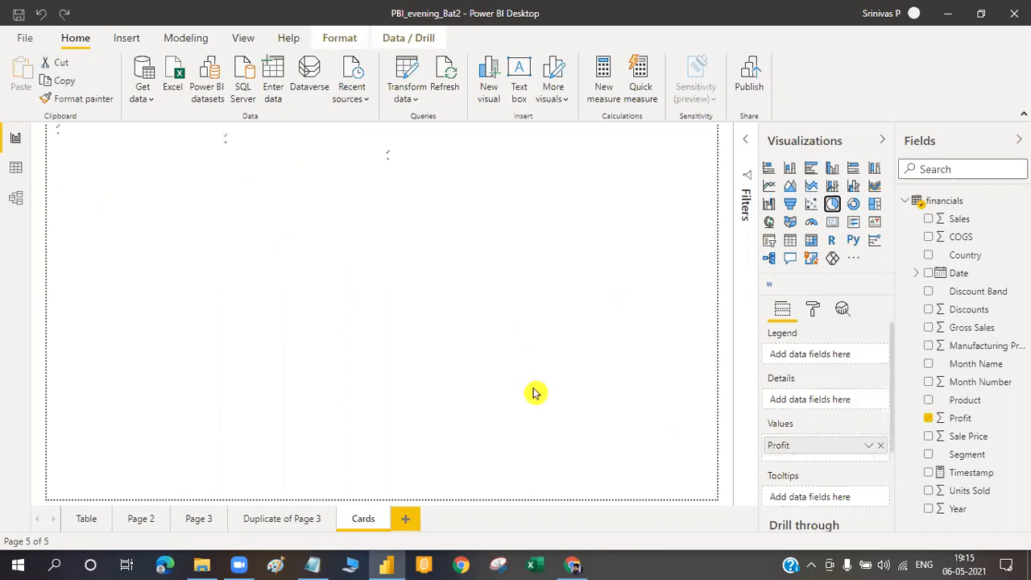
pyautogui.click(563, 338)
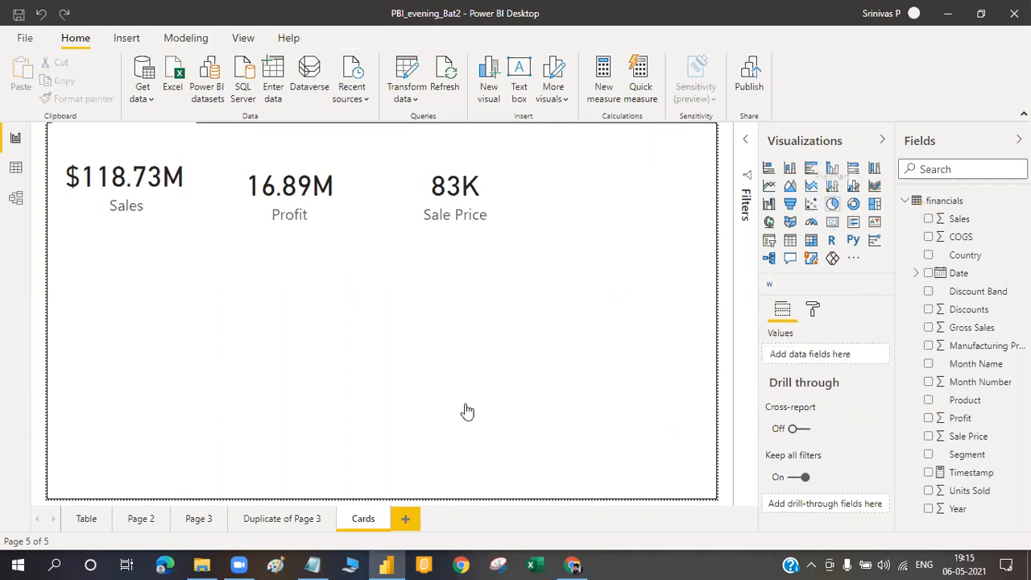
# - Add a pie chart of Sales by Country below the cards and enlarge it to fit its labels and legend
pyautogui.click(833, 204)
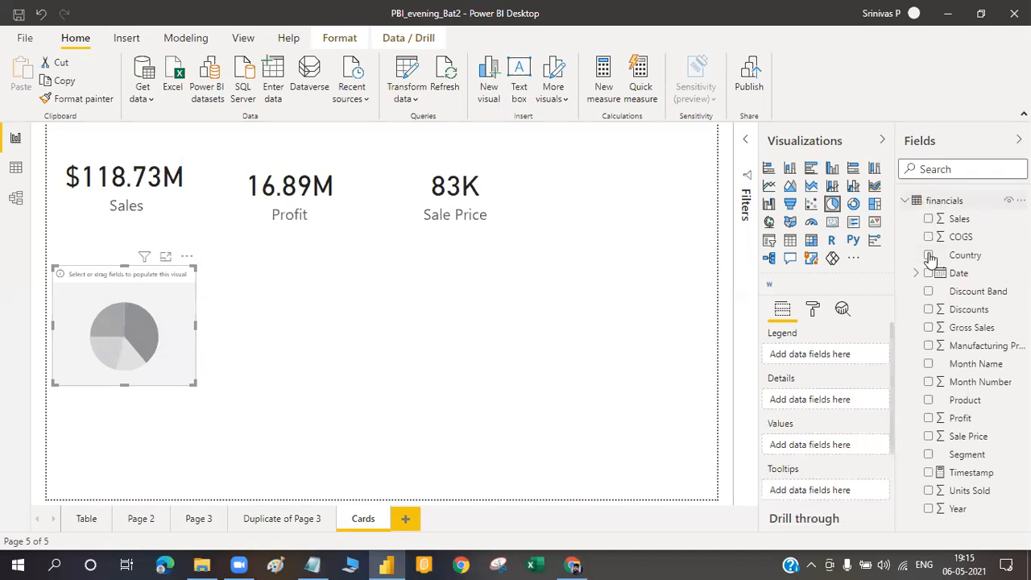
pyautogui.click(930, 219)
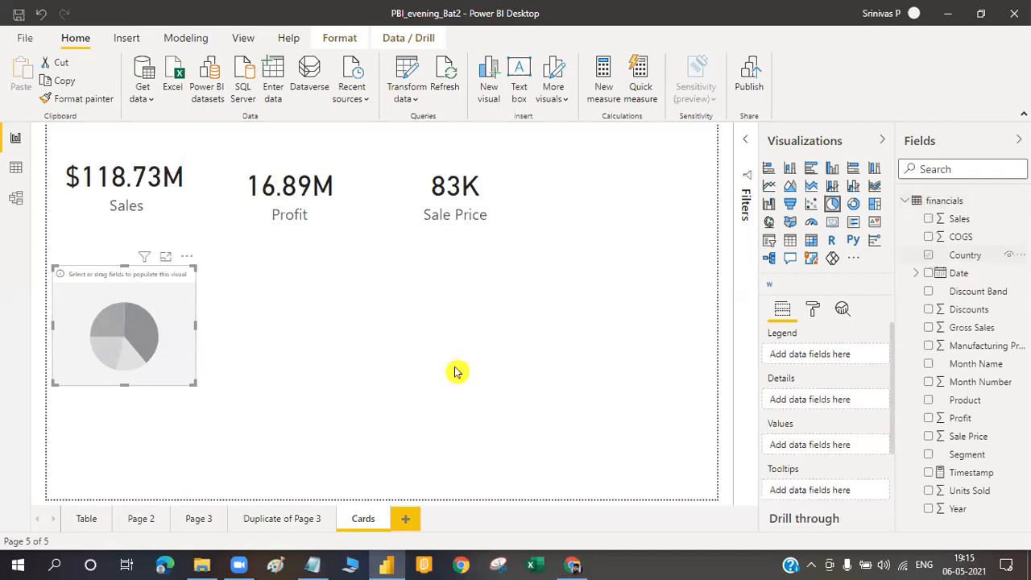
pyautogui.moveTo(193, 385); pyautogui.dragTo(288, 418)
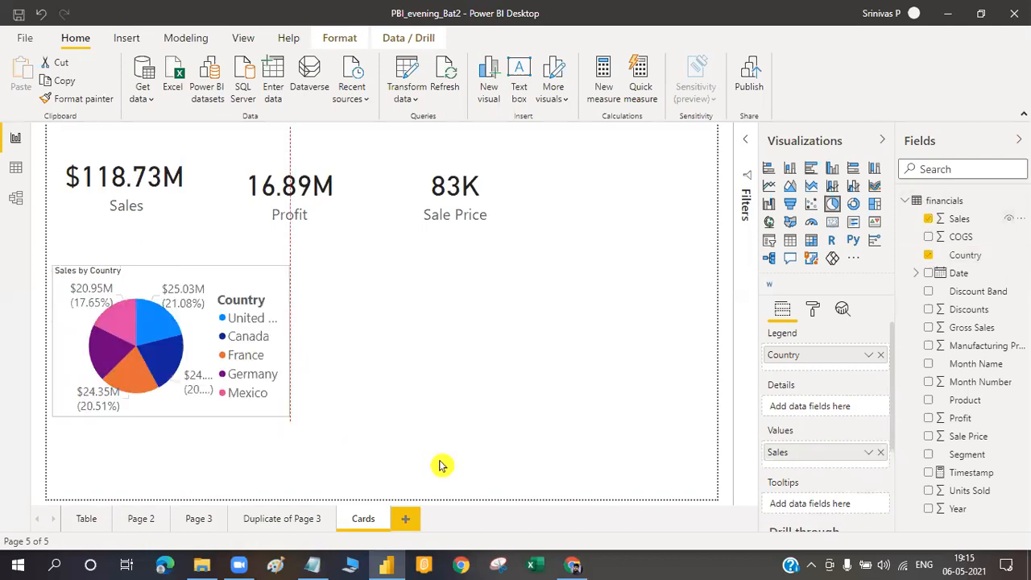
pyautogui.moveTo(442, 466); pyautogui.dragTo(439, 459)
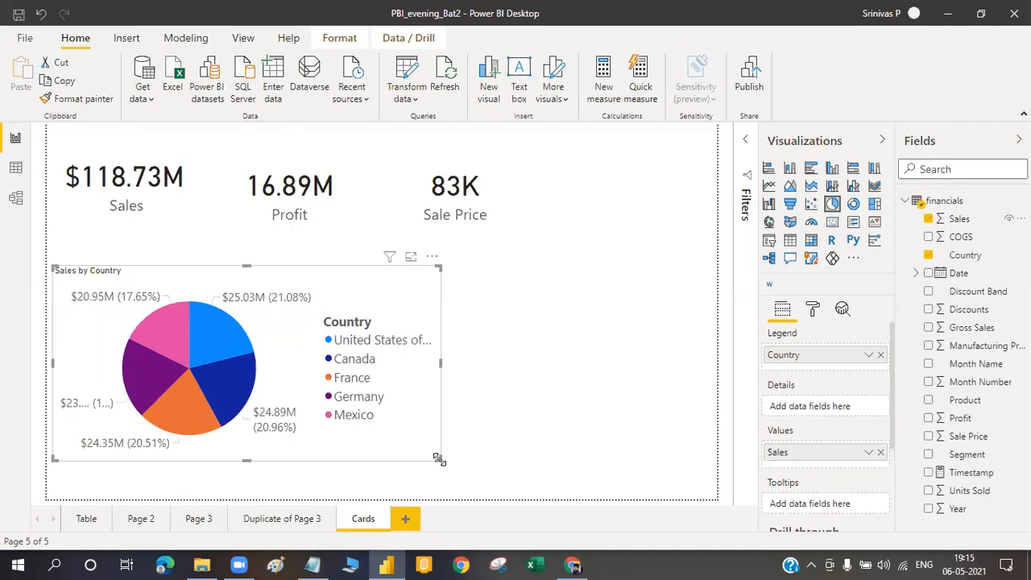
# - Cross-filter the three cards by selecting the United States, Canada and France slices in turn
pyautogui.click(673, 244)
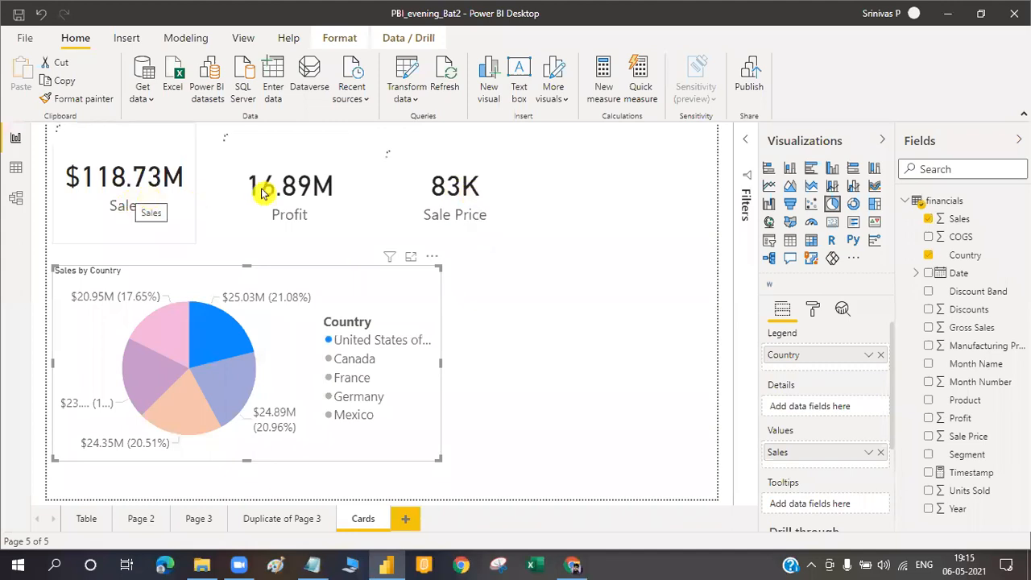
pyautogui.click(228, 388)
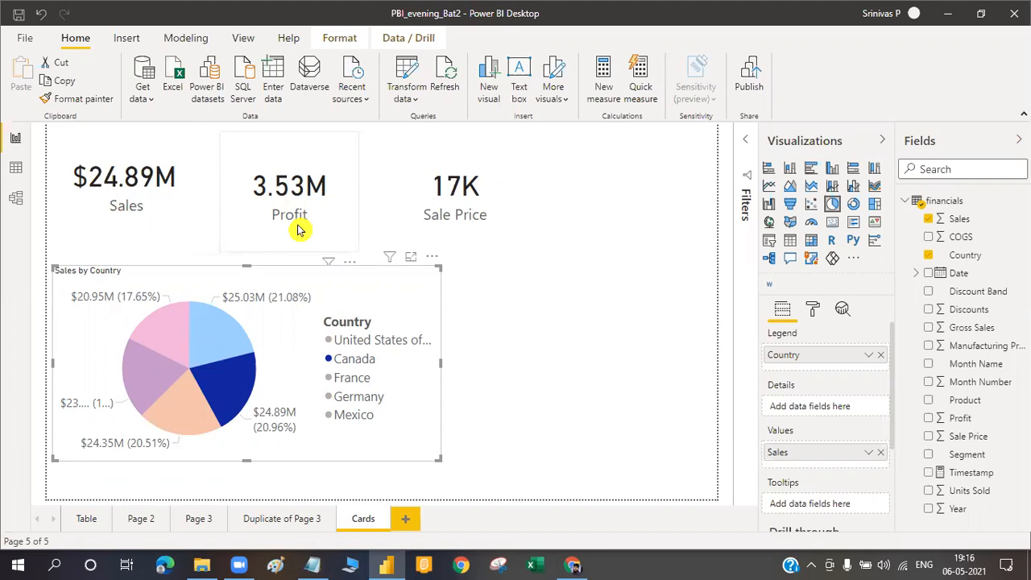
pyautogui.click(177, 412)
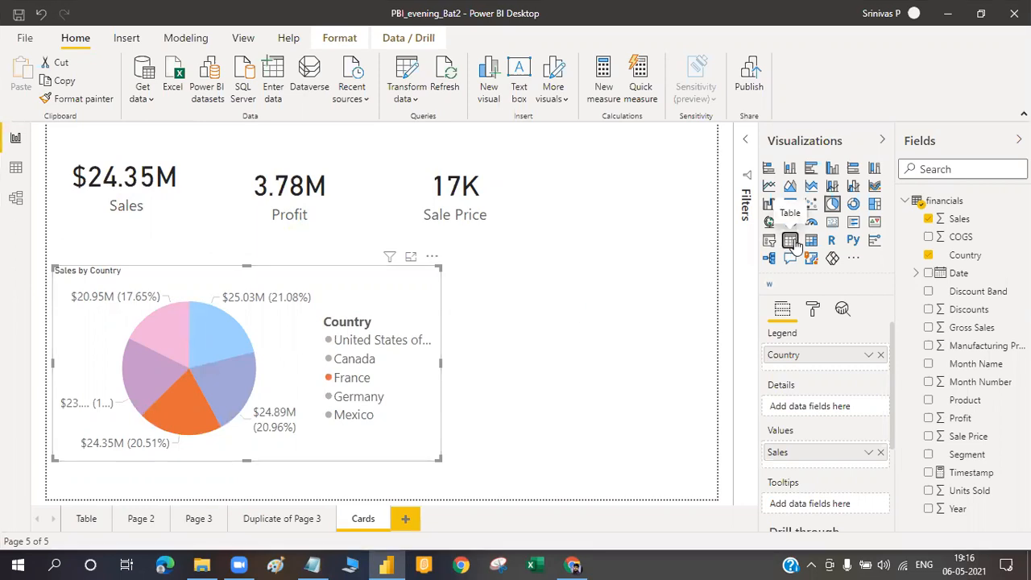
# - Convert the pie chart to a table and cross-filter the cards with its Canada and Germany rows
pyautogui.click(790, 241)
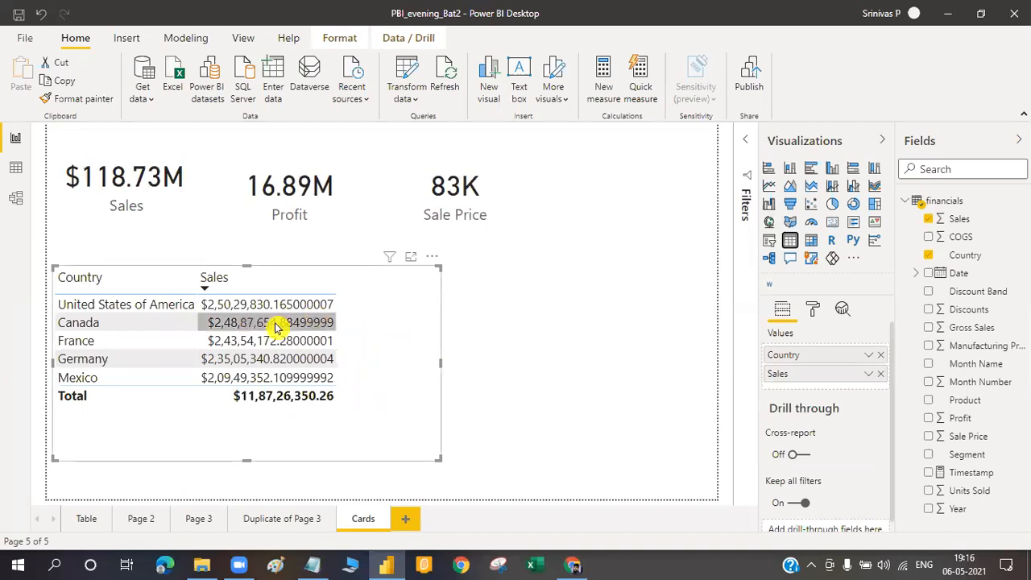
pyautogui.click(95, 328)
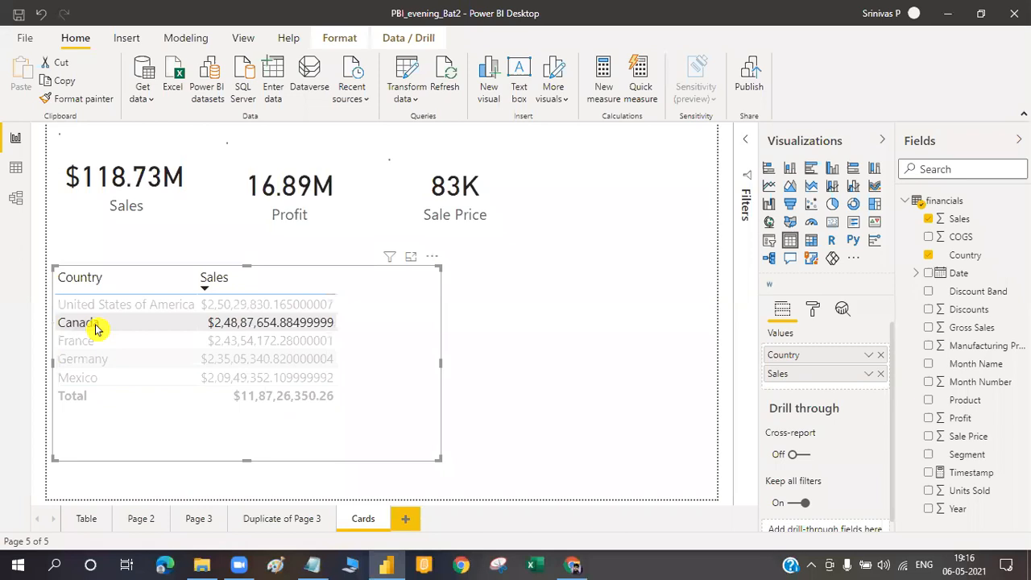
pyautogui.click(109, 363)
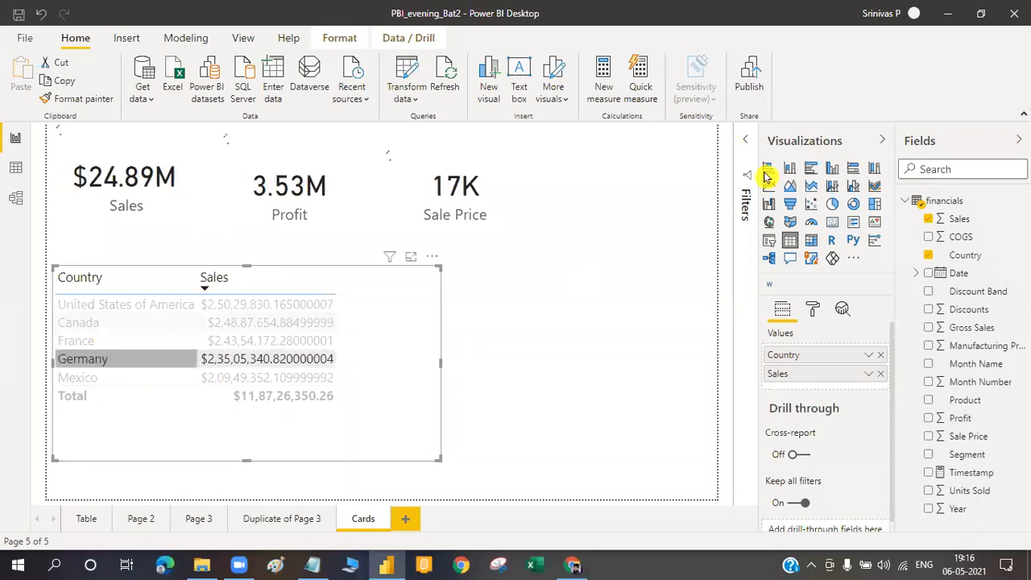
# - Convert the table to a stacked bar chart and cross-filter the cards by the United States of America bar
pyautogui.click(770, 167)
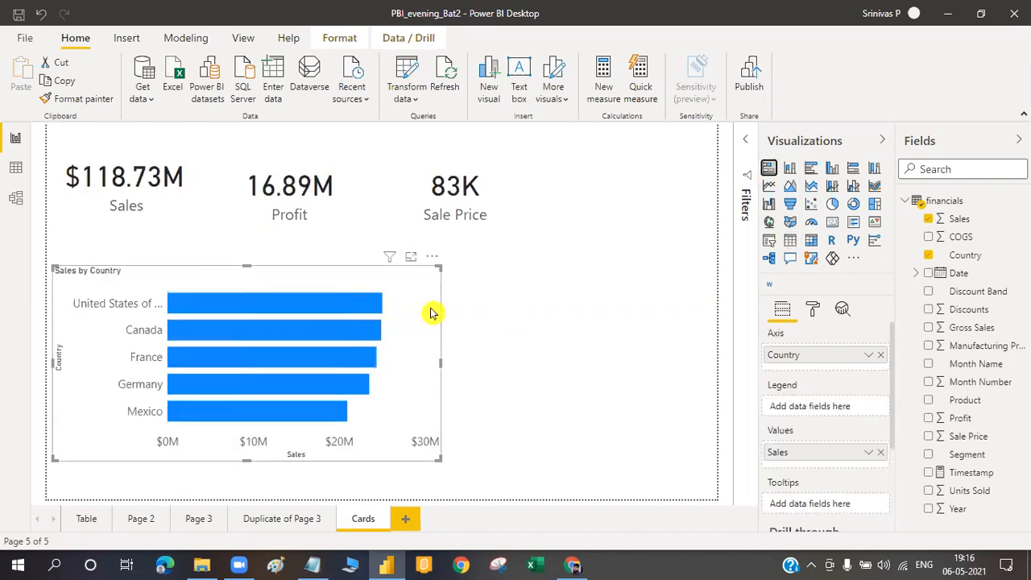
pyautogui.click(340, 313)
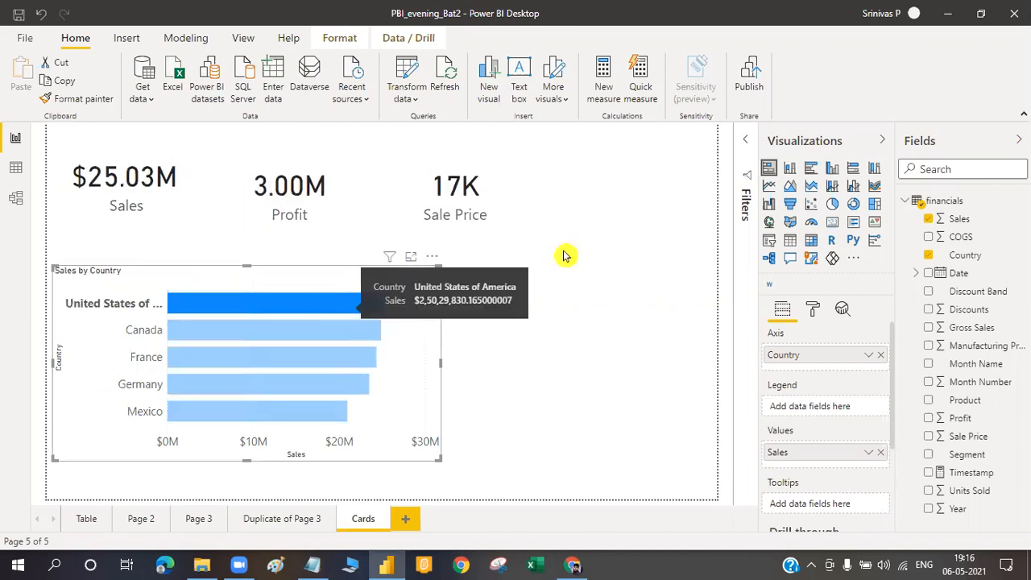
# - Clear the bar chart's cross-filter and turn on borders for the Sales, Profit and Sale Price cards
pyautogui.click(325, 155)
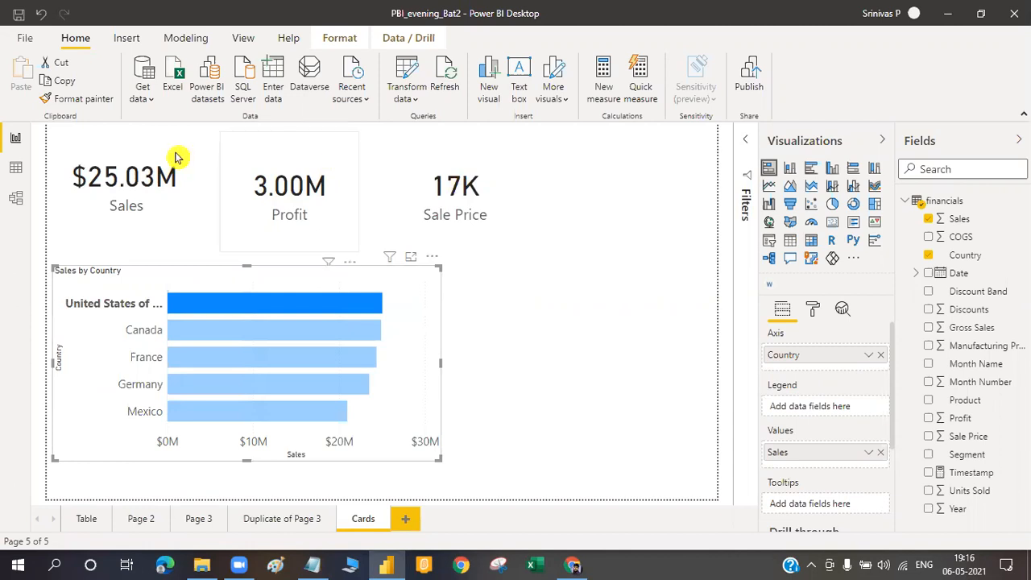
pyautogui.click(352, 301)
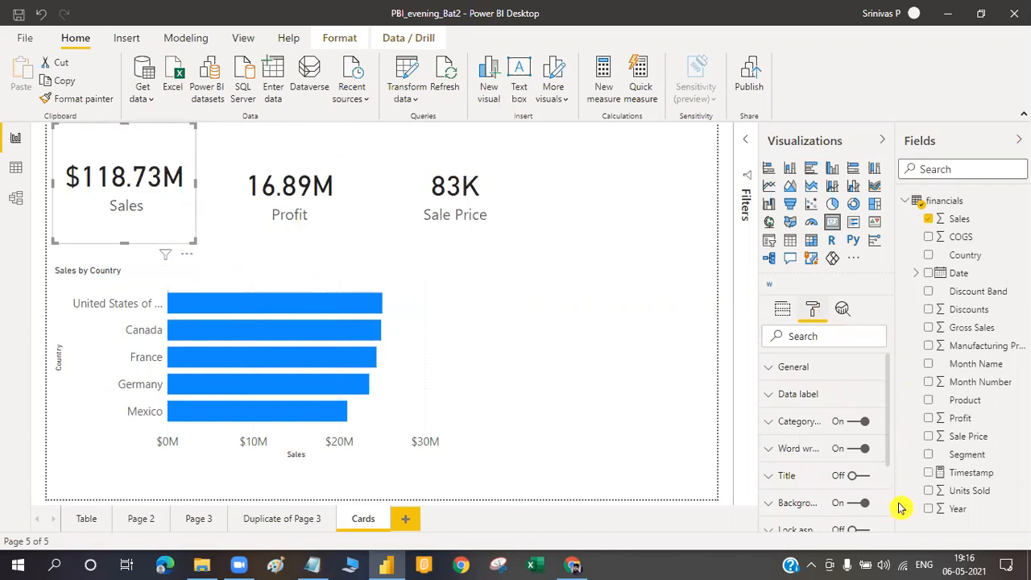
pyautogui.scroll(-3, 899, 507)
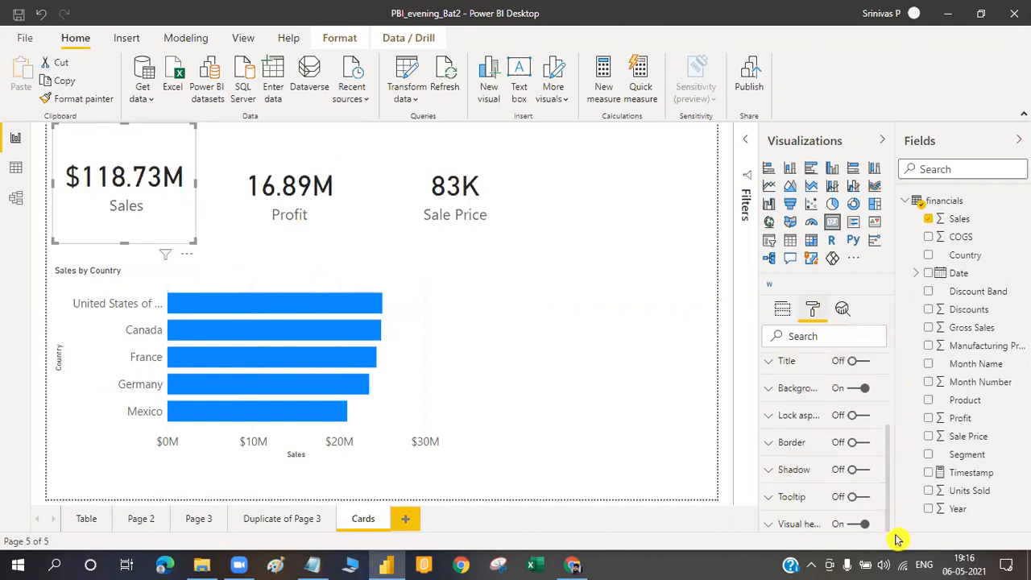
pyautogui.click(860, 443)
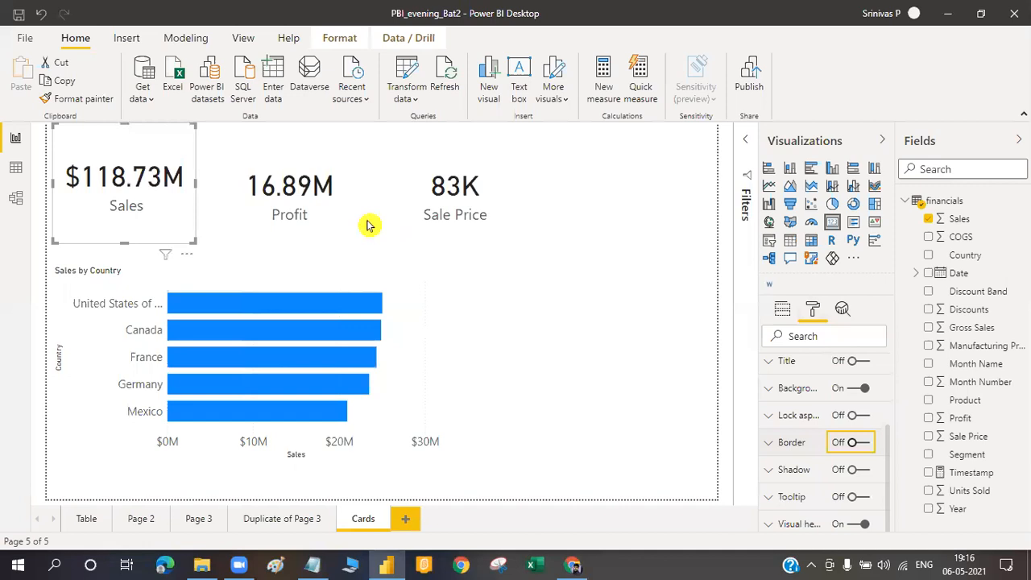
pyautogui.click(338, 211)
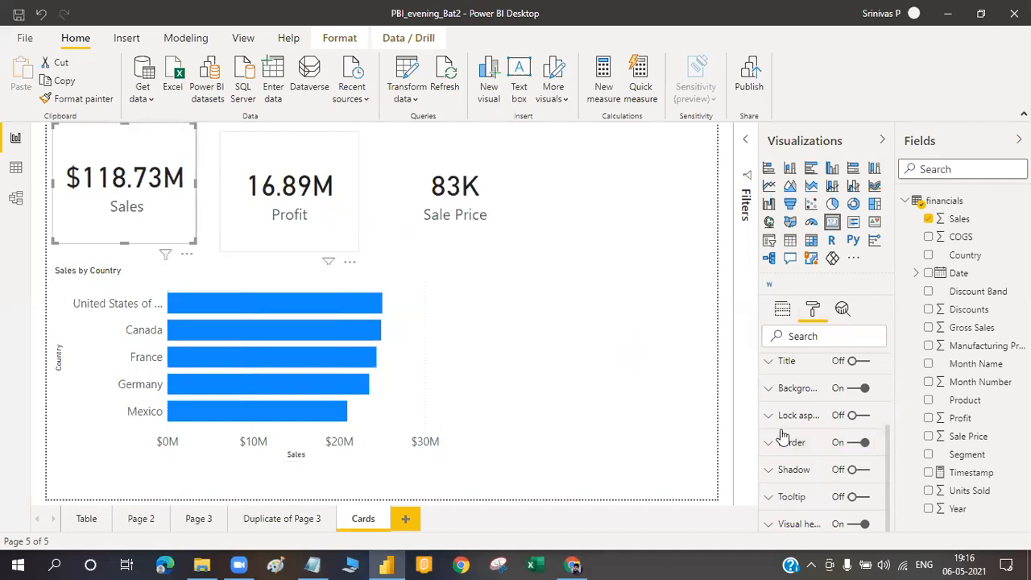
pyautogui.click(865, 444)
pyautogui.click(461, 171)
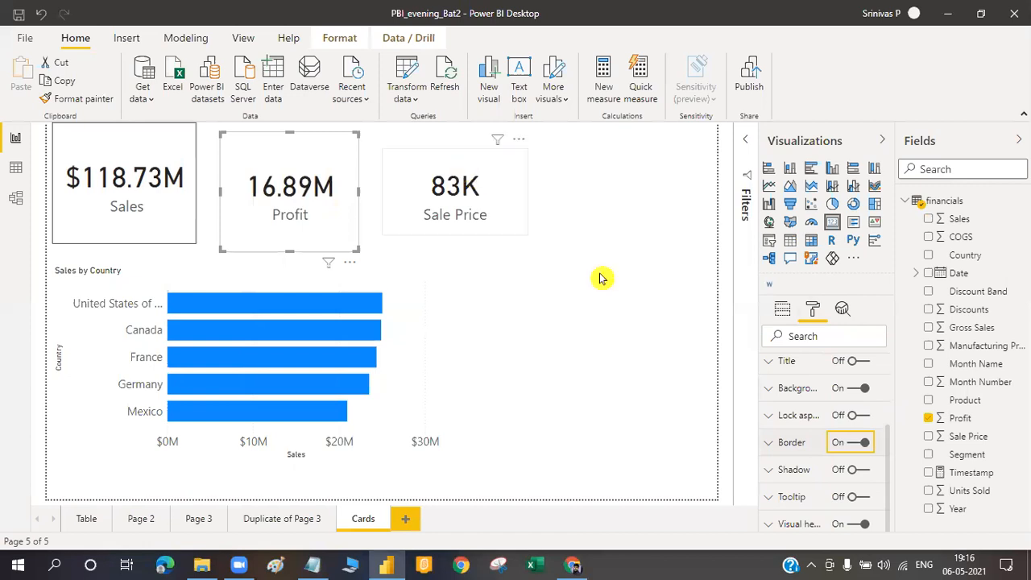
pyautogui.click(865, 444)
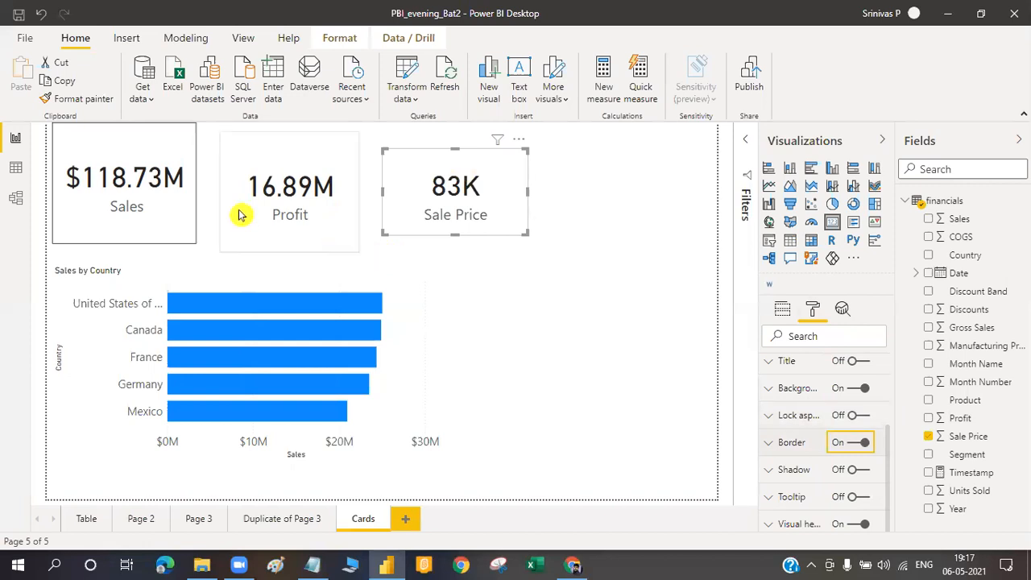
# - Line up the Profit and Sale Price cards edge to edge beside the Sales card, resizing them to match its height
pyautogui.moveTo(250, 159); pyautogui.dragTo(232, 143)
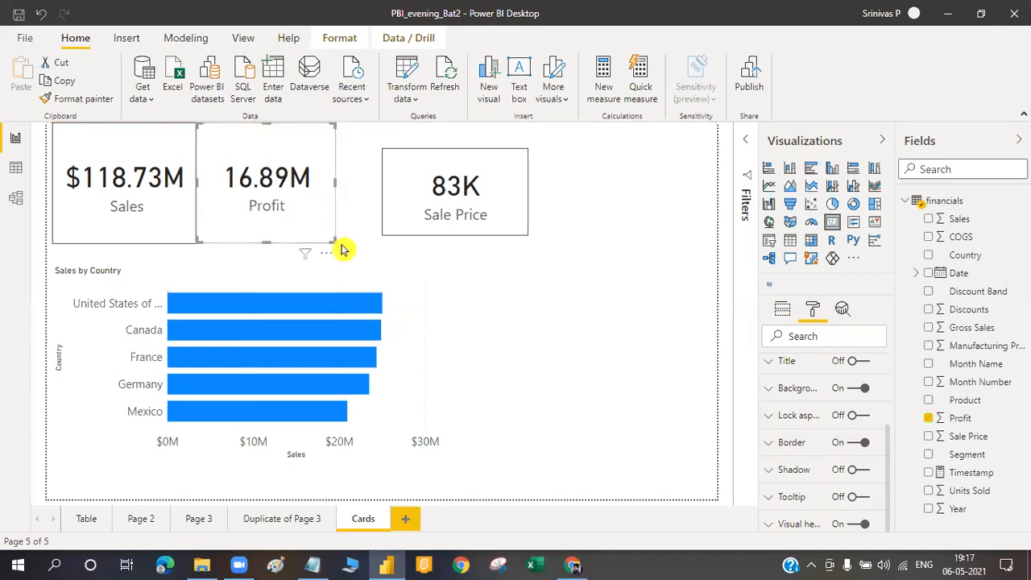
pyautogui.moveTo(335, 242); pyautogui.dragTo(341, 243)
pyautogui.moveTo(426, 190); pyautogui.dragTo(395, 155)
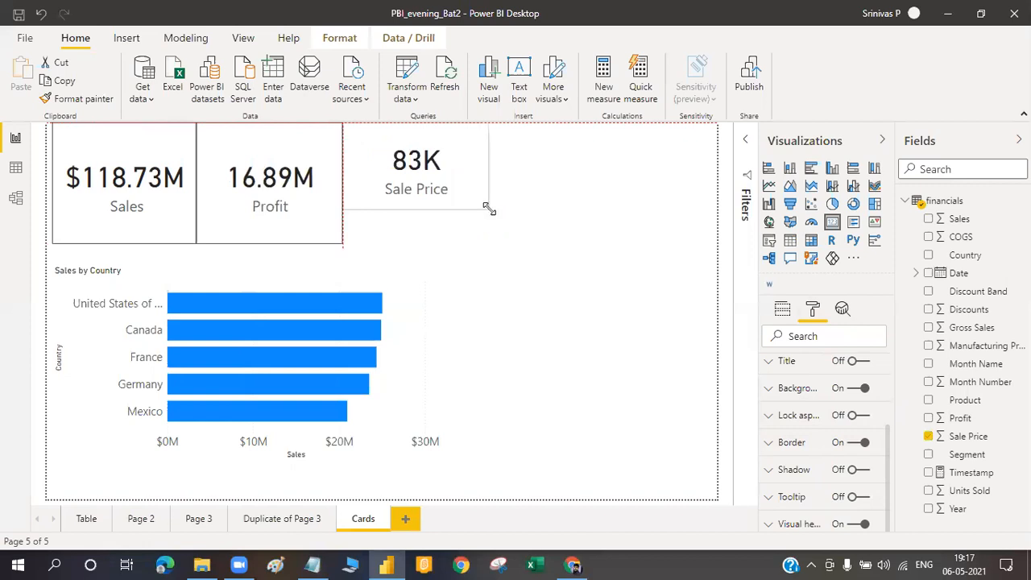
pyautogui.moveTo(496, 234); pyautogui.dragTo(498, 243)
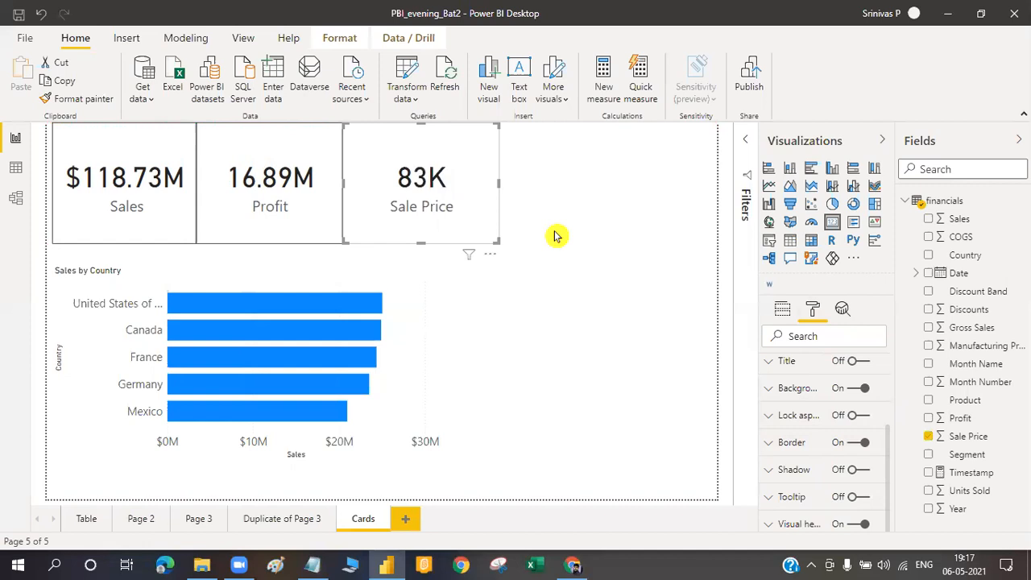
pyautogui.click(556, 236)
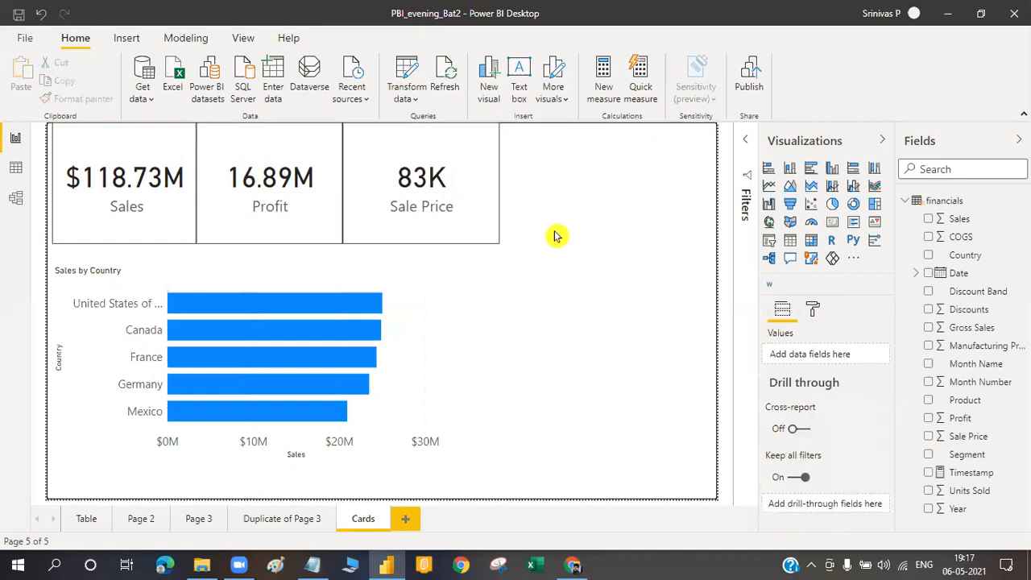
# - Set the Sales card's category label text size to 15 pt
pyautogui.click(153, 205)
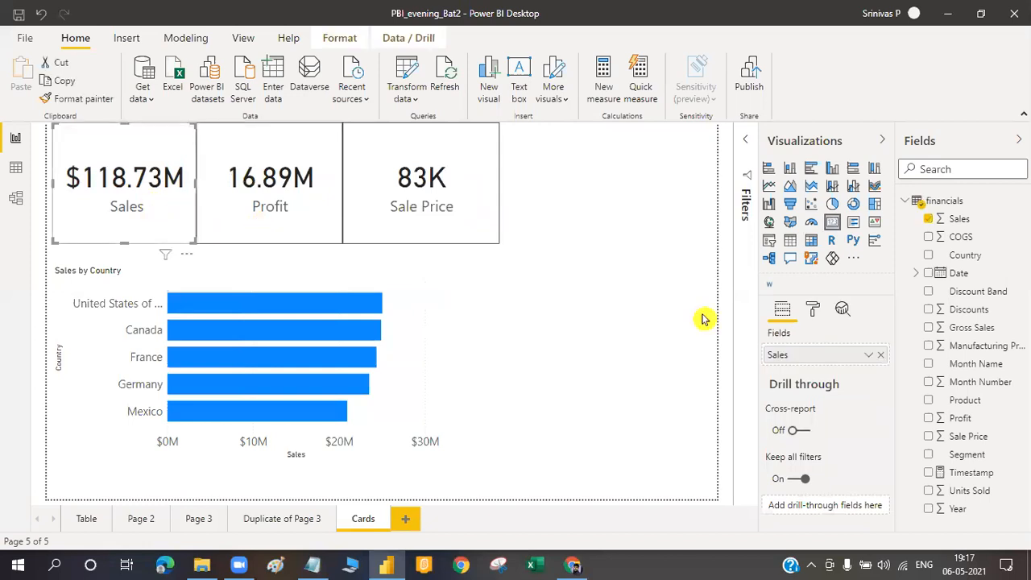
pyautogui.click(814, 311)
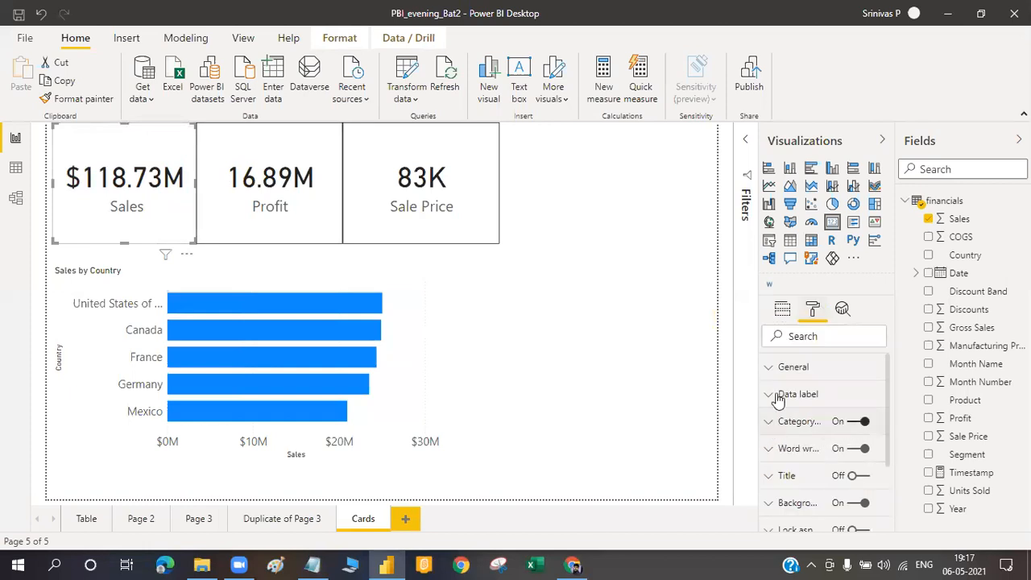
pyautogui.click(886, 415)
pyautogui.scroll(-1, 888, 444)
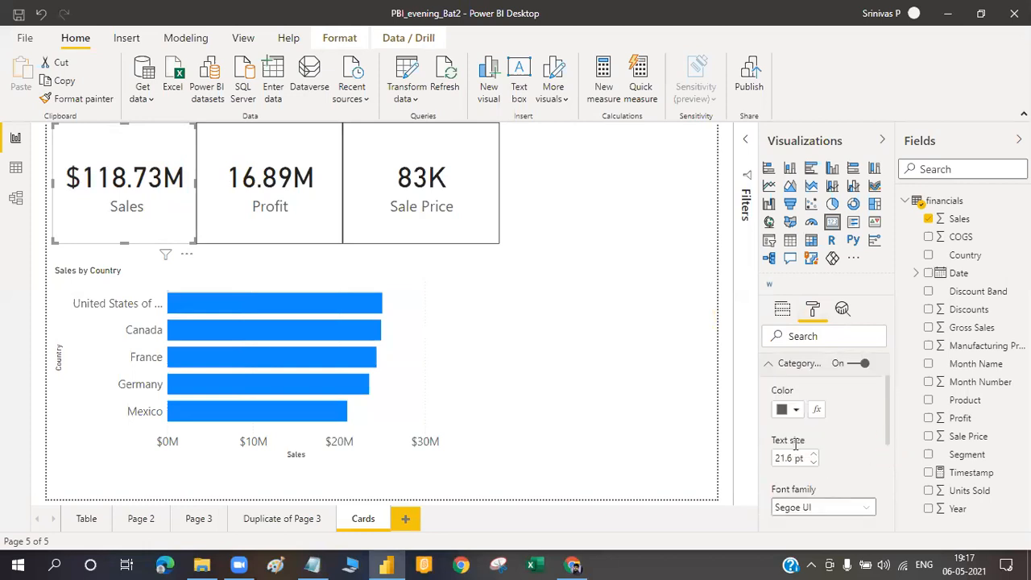
pyautogui.scroll(-1, 795, 444)
pyautogui.moveTo(794, 443); pyautogui.dragTo(760, 442)
pyautogui.write('15')
pyautogui.press('Return')
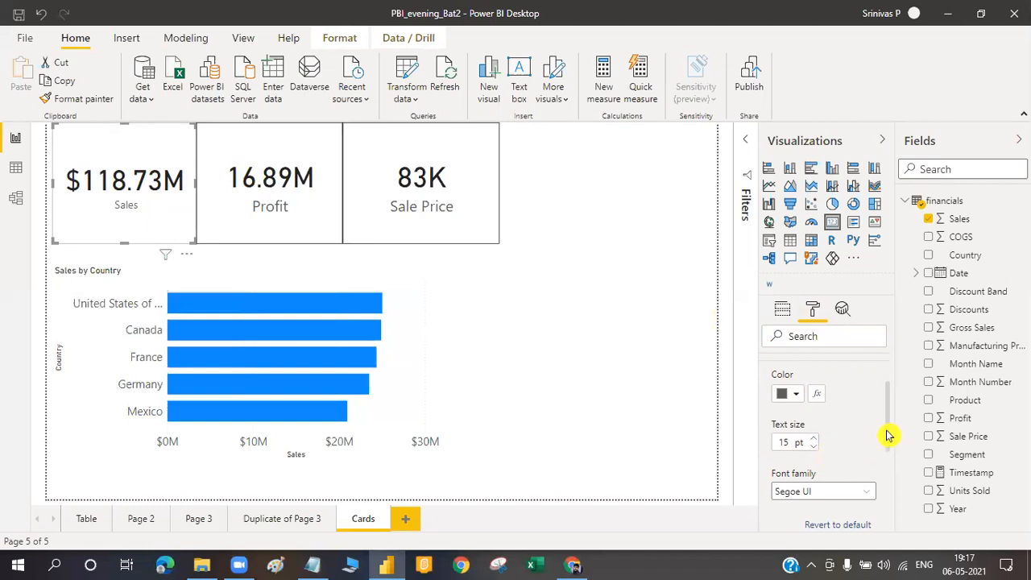
# - Set the Sales card's data label to 15 pt text in Segoe UI Bold
pyautogui.moveTo(889, 436); pyautogui.dragTo(886, 392)
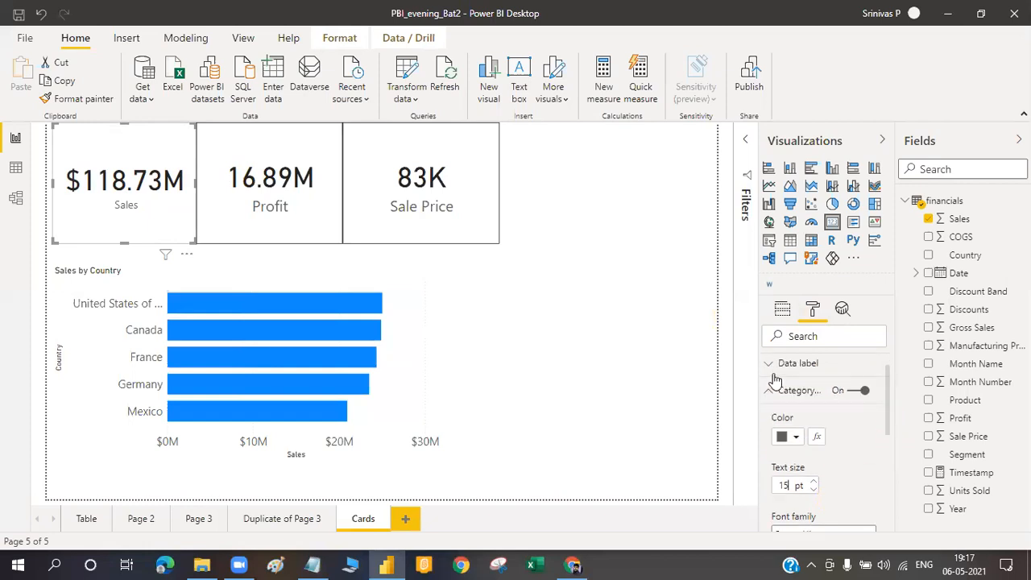
pyautogui.click(884, 382)
pyautogui.scroll(-2, 890, 402)
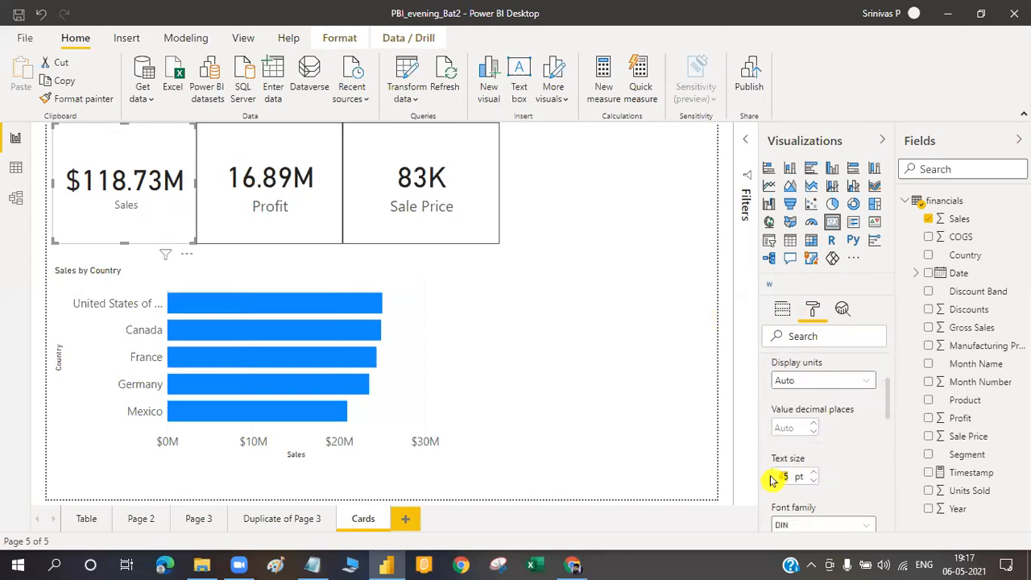
pyautogui.write('15')
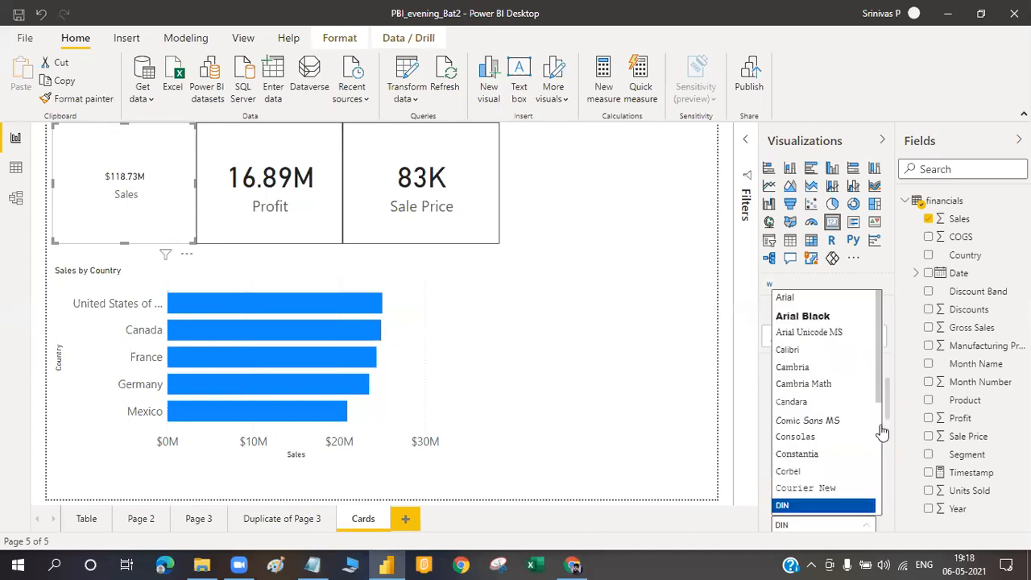
pyautogui.scroll(-1, 882, 435)
pyautogui.scroll(-1, 880, 463)
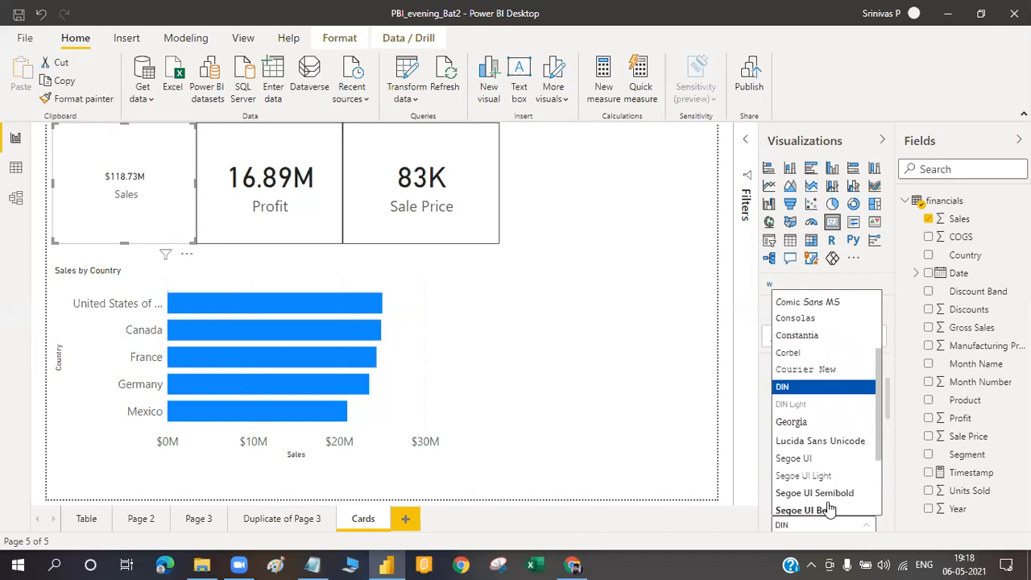
pyautogui.click(830, 503)
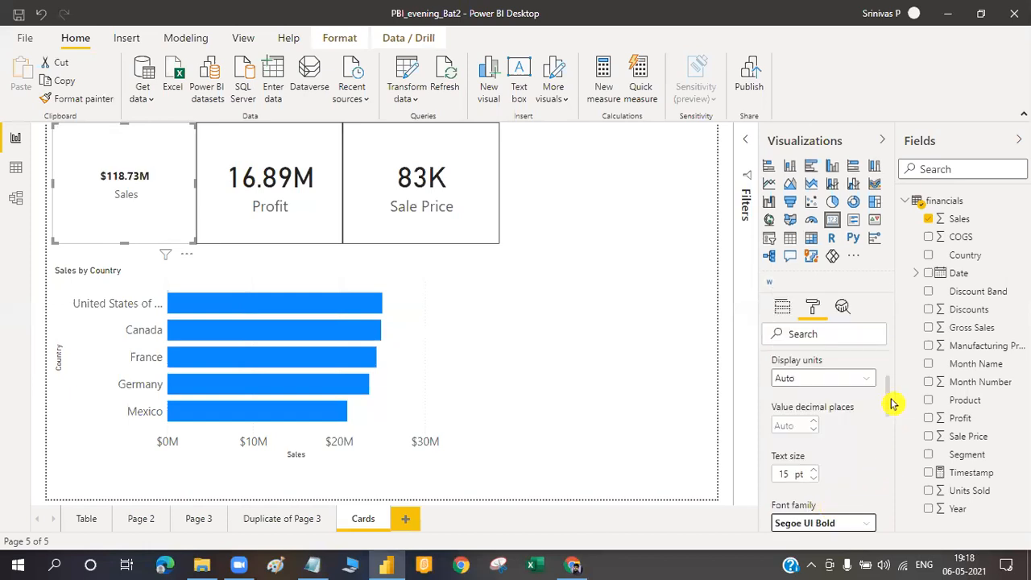
# - Shrink the Sales card to fit its smaller text and place it near the page's upper-left corner
pyautogui.moveTo(173, 225); pyautogui.dragTo(142, 155)
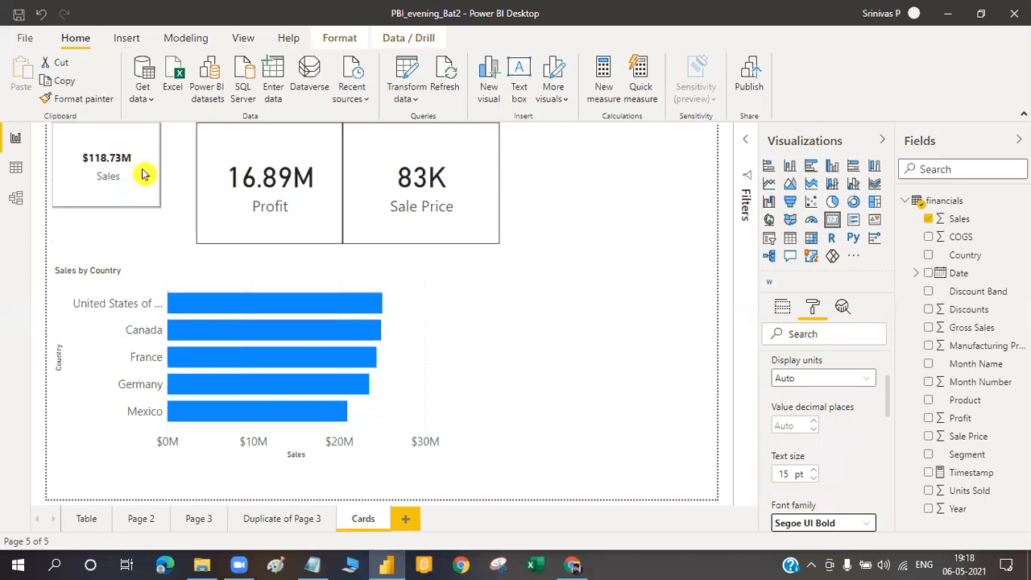
pyautogui.moveTo(145, 201); pyautogui.dragTo(159, 221)
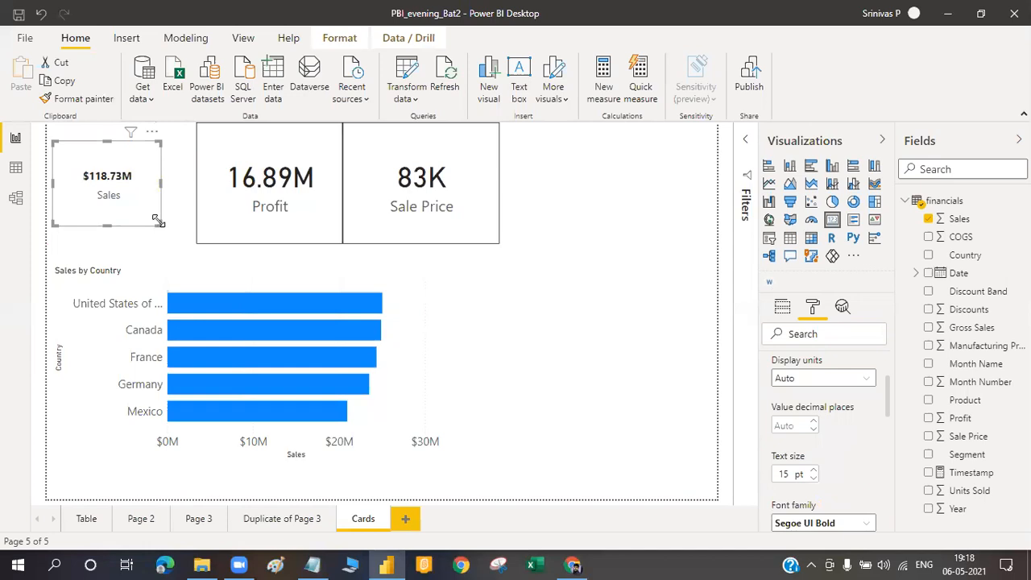
pyautogui.moveTo(131, 161)
pyautogui.mouseDown()
pyautogui.moveTo(137, 143)
pyautogui.moveTo(123, 159)
pyautogui.mouseUp()
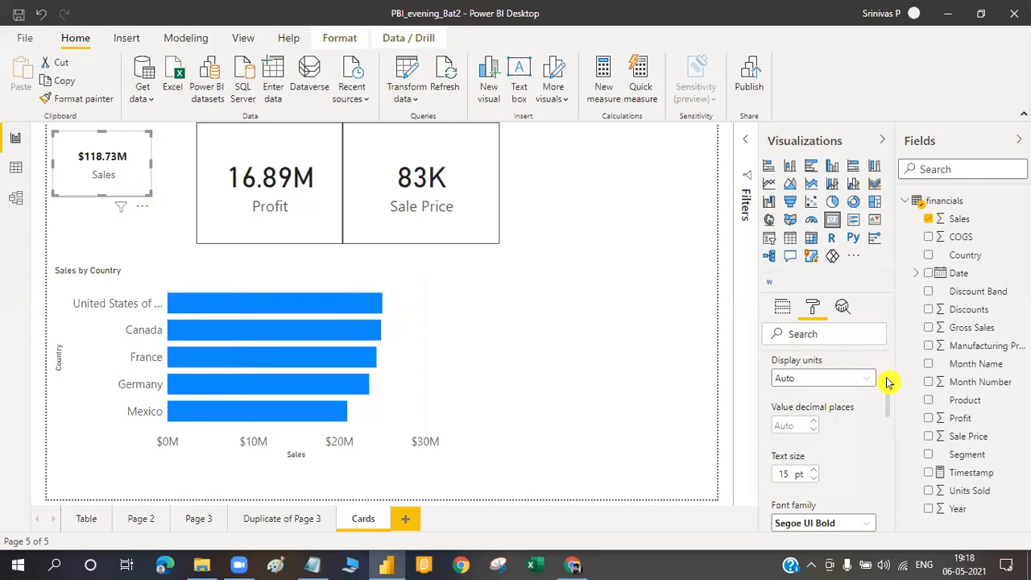
# - Turn on the shadow for the Sales card
pyautogui.scroll(2, 888, 329)
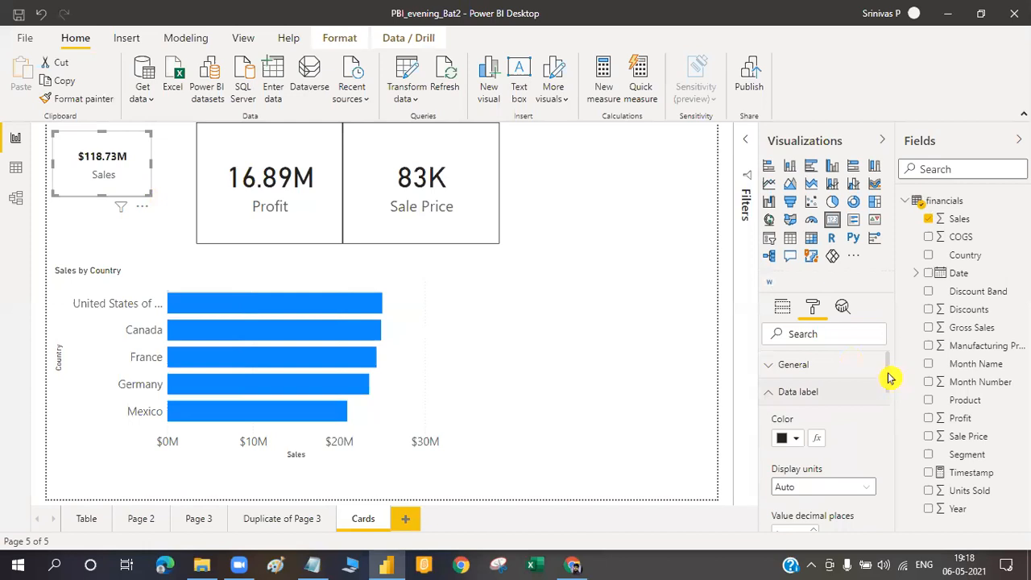
pyautogui.scroll(-2, 891, 403)
pyautogui.scroll(-2, 893, 460)
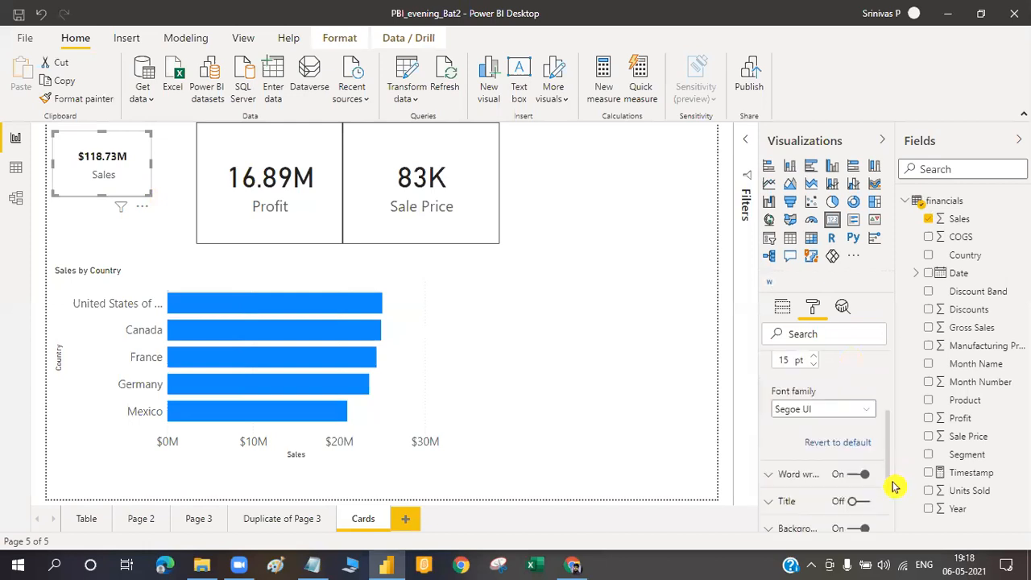
pyautogui.scroll(-3, 893, 485)
pyautogui.click(863, 470)
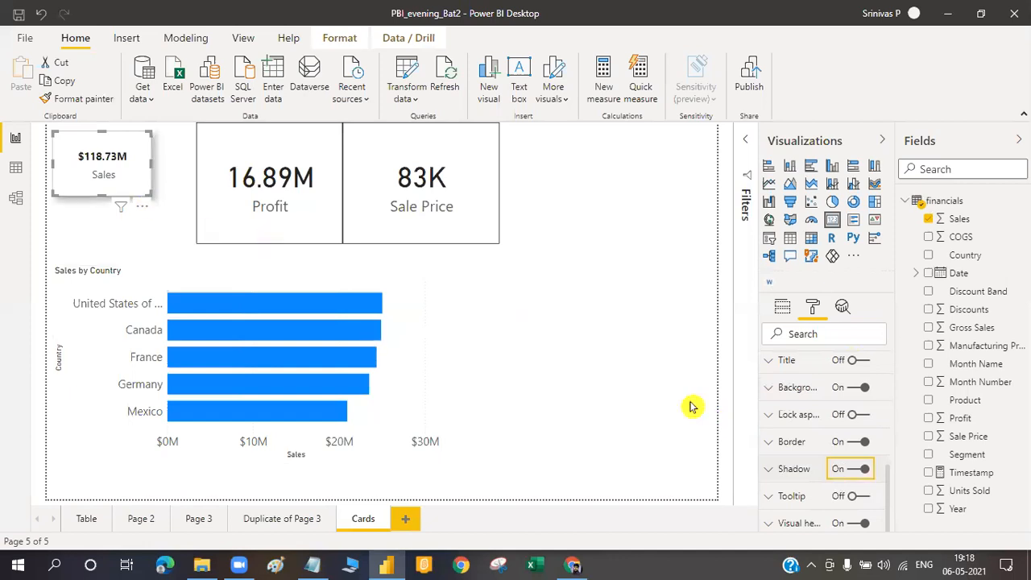
# - Round the Sales card's border with a 26 px radius and shrink the card slightly
pyautogui.click(771, 442)
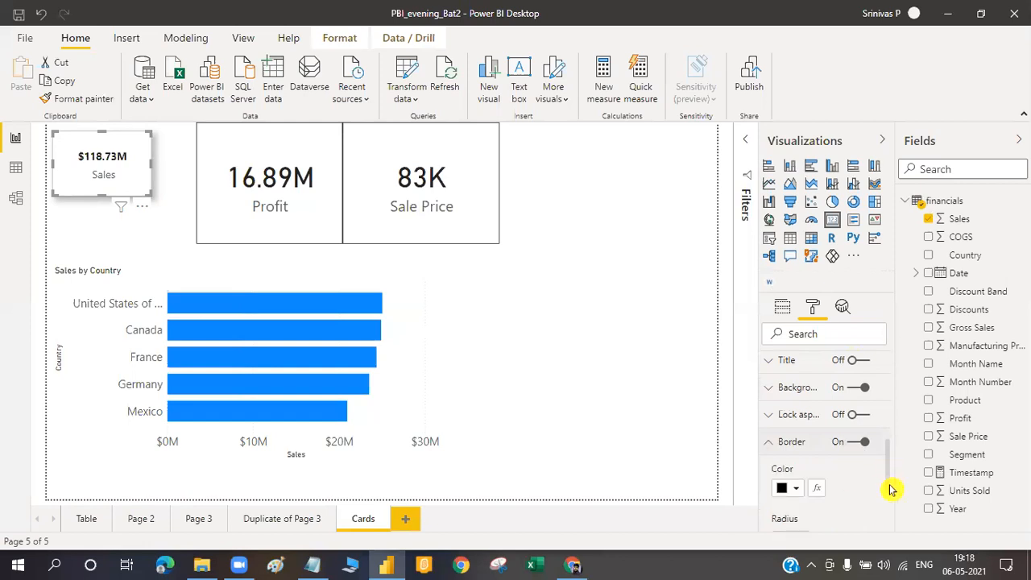
pyautogui.scroll(-1, 891, 490)
pyautogui.moveTo(855, 469)
pyautogui.mouseDown()
pyautogui.moveTo(720, 407)
pyautogui.moveTo(866, 467)
pyautogui.mouseUp()
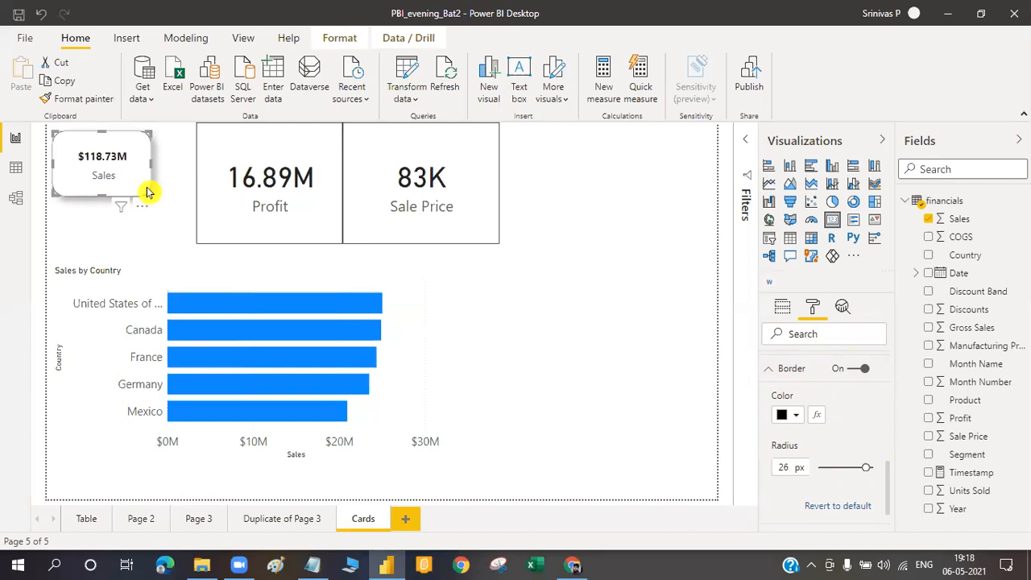
pyautogui.moveTo(148, 192); pyautogui.dragTo(145, 184)
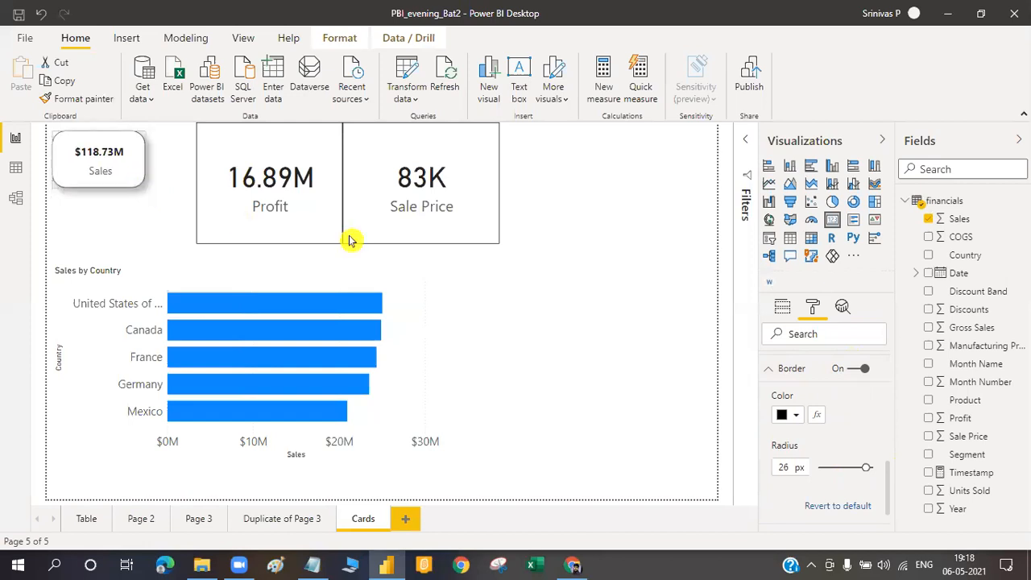
# - Copy the Sales card's formatting to the Profit card and the Sale Price card with the Format painter
pyautogui.click(178, 158)
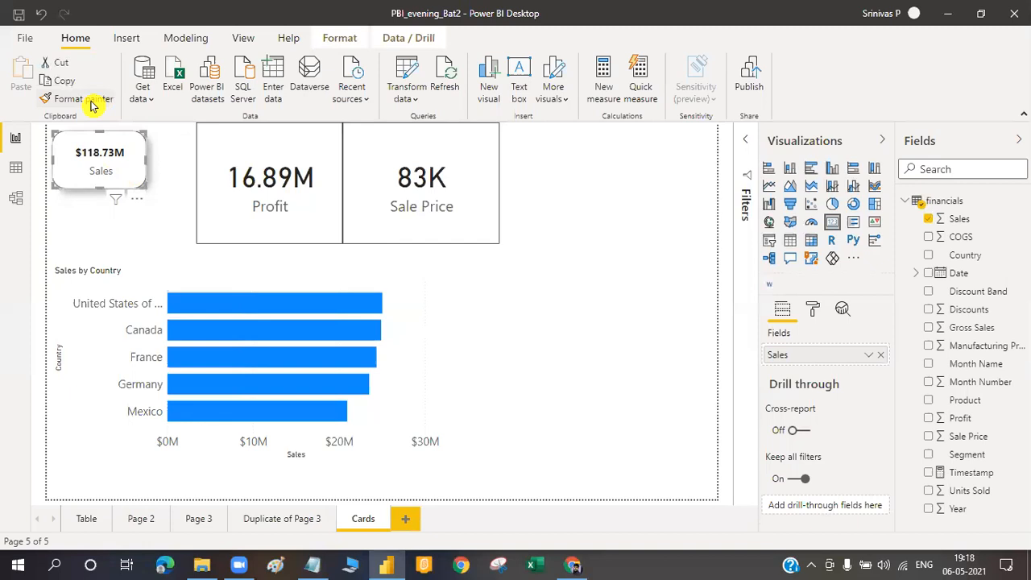
pyautogui.click(92, 103)
pyautogui.click(270, 147)
pyautogui.click(268, 146)
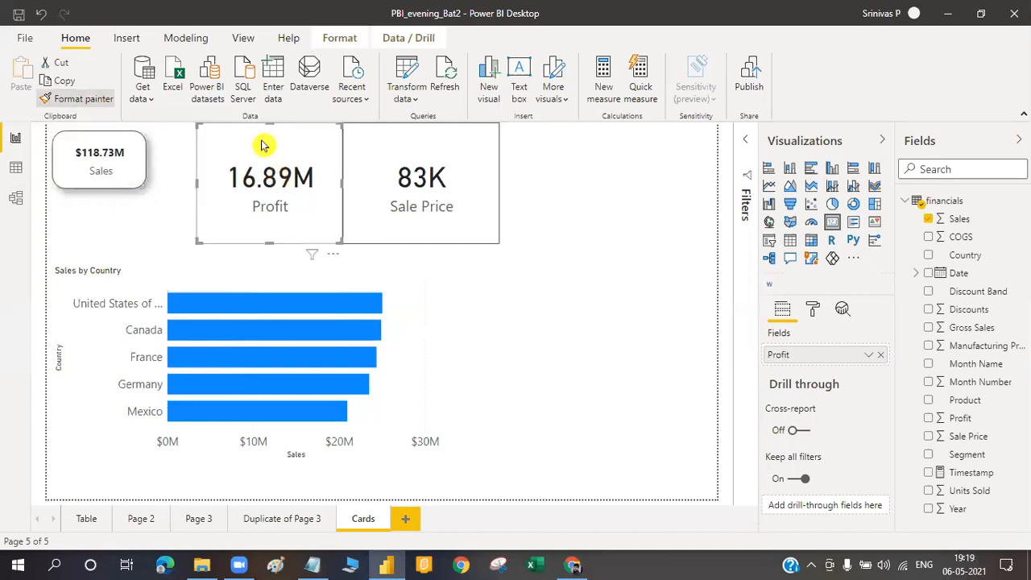
pyautogui.click(262, 145)
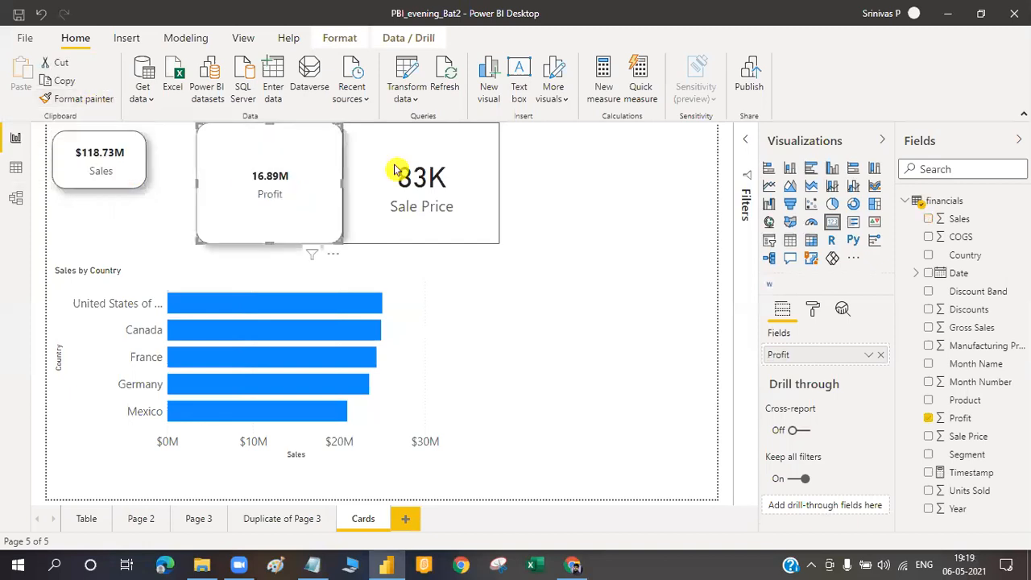
pyautogui.click(86, 101)
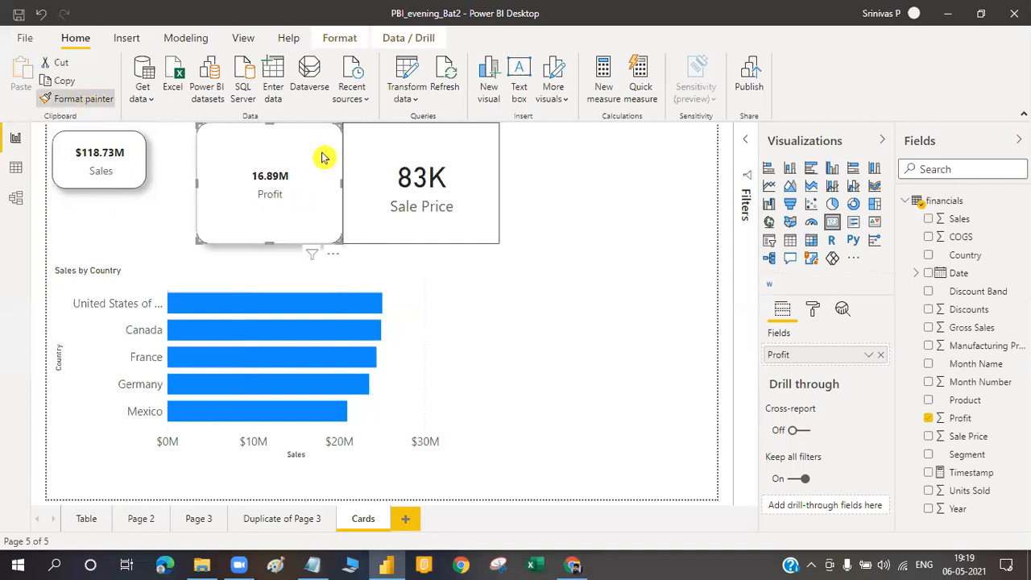
pyautogui.click(431, 159)
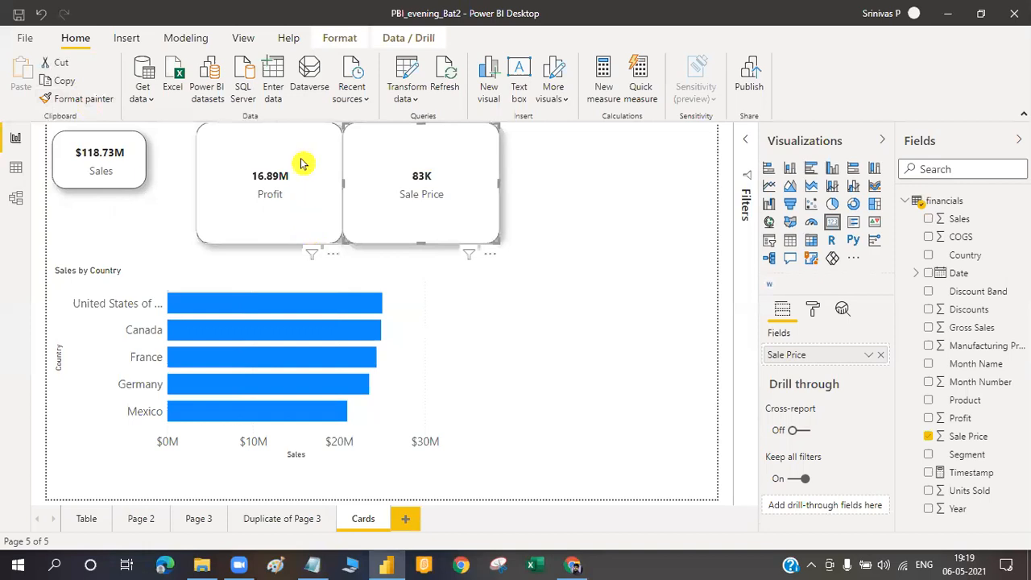
# - Shrink the Profit card to the Sales card's size and place it directly to the right of the Sales card
pyautogui.moveTo(158, 161); pyautogui.dragTo(111, 152)
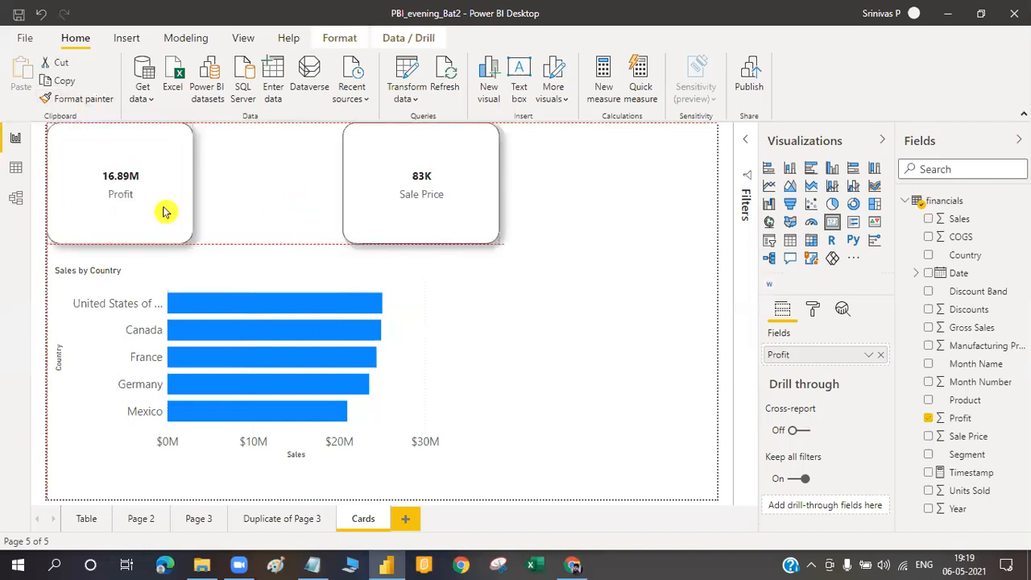
pyautogui.moveTo(187, 240); pyautogui.dragTo(142, 189)
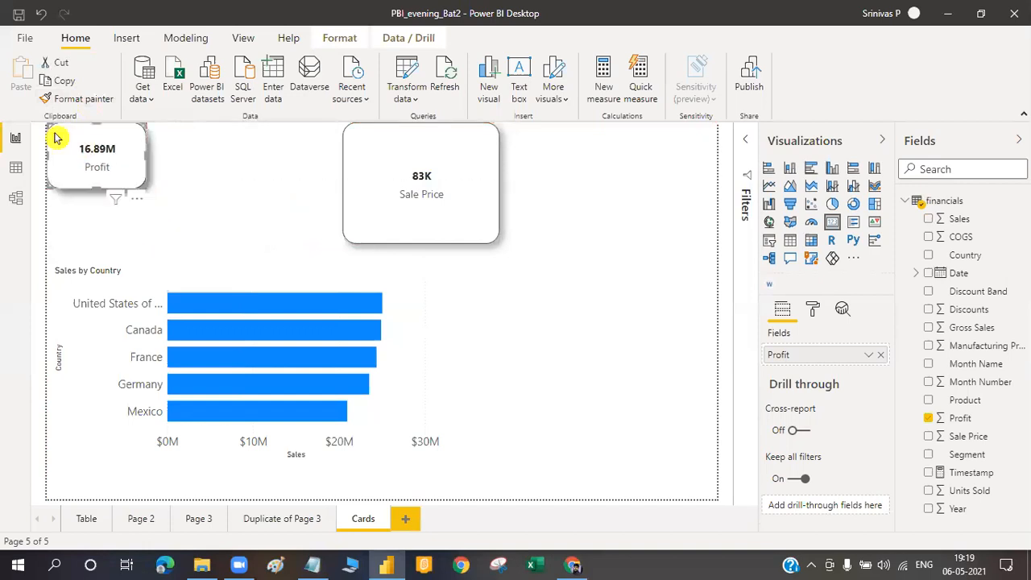
pyautogui.moveTo(55, 141); pyautogui.dragTo(58, 141)
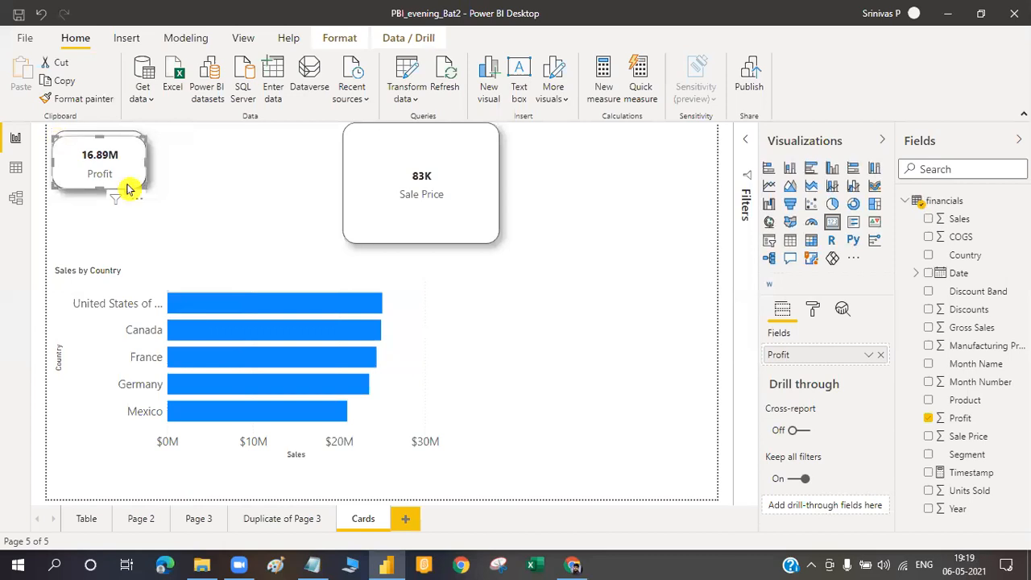
pyautogui.moveTo(137, 203); pyautogui.dragTo(291, 212)
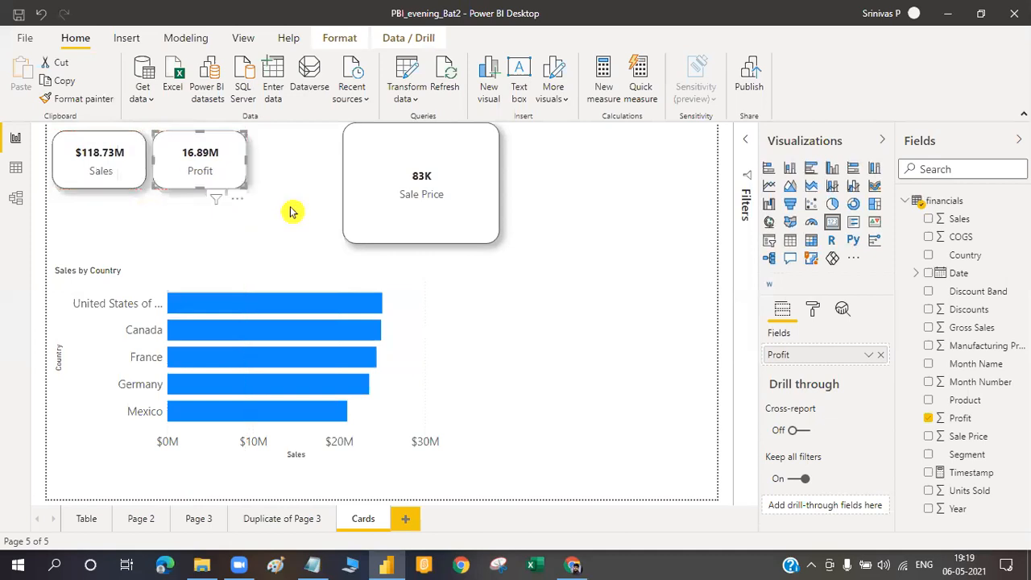
# - Shrink the Sale Price card to the Profit card's size and place it in the same row after Profit
pyautogui.click(372, 192)
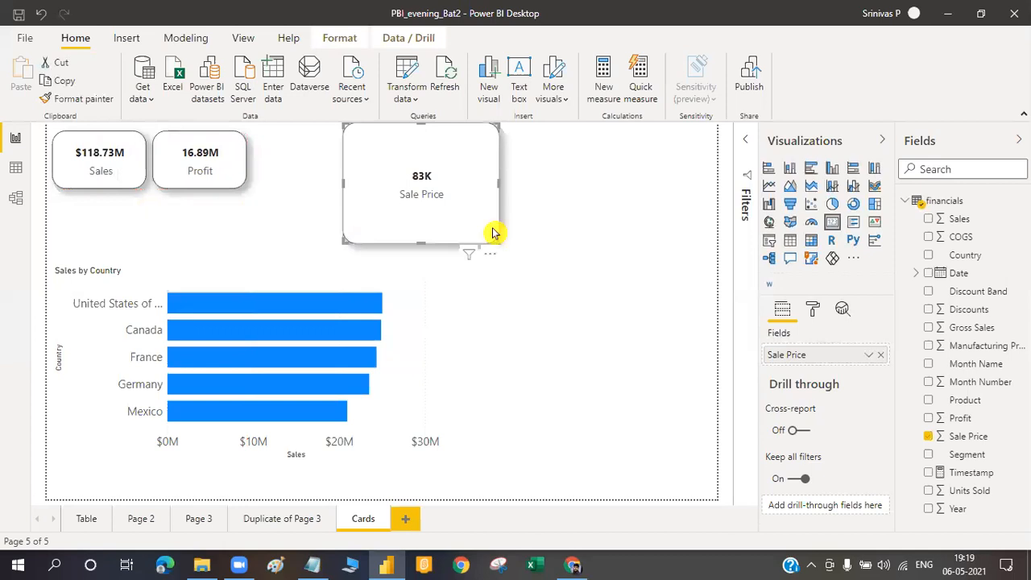
pyautogui.moveTo(493, 238); pyautogui.dragTo(478, 202)
pyautogui.moveTo(424, 176); pyautogui.dragTo(422, 201)
pyautogui.moveTo(365, 186); pyautogui.dragTo(245, 143)
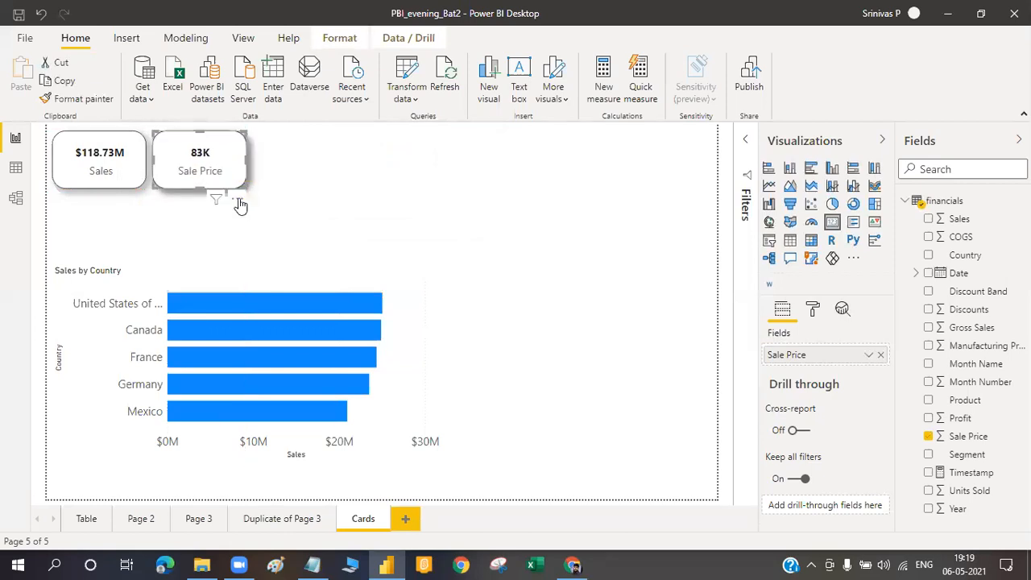
pyautogui.moveTo(324, 205); pyautogui.dragTo(172, 157)
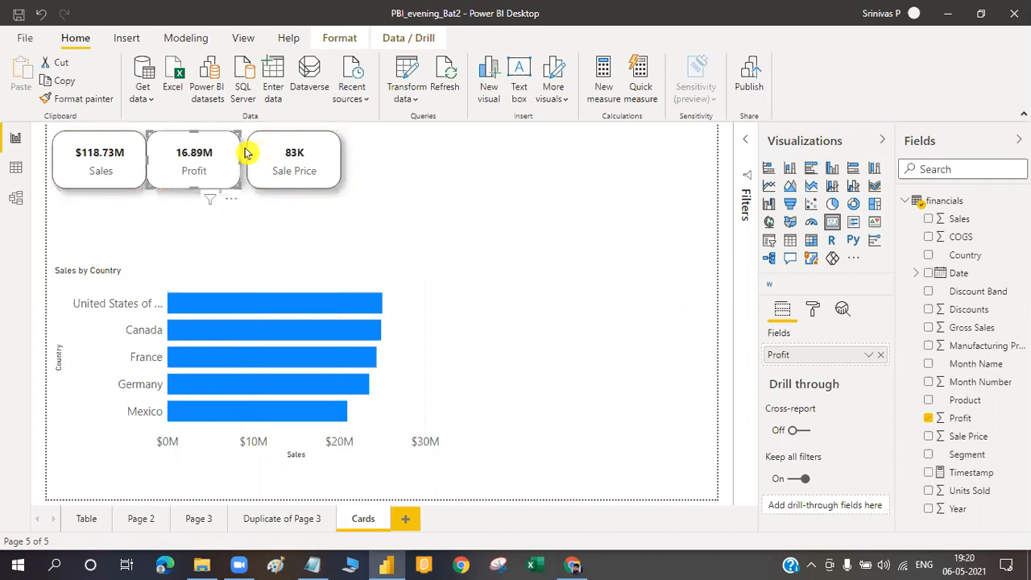
# - Move the Sales card to the page's left edge and butt the Profit and Sale Price cards against it in one row
pyautogui.moveTo(259, 153); pyautogui.dragTo(252, 153)
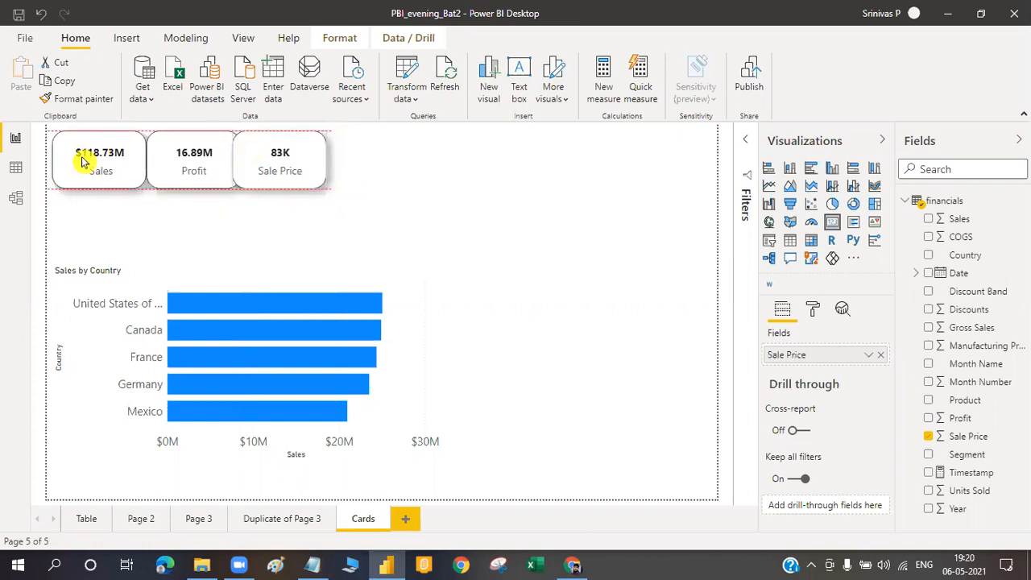
pyautogui.moveTo(71, 159); pyautogui.dragTo(66, 159)
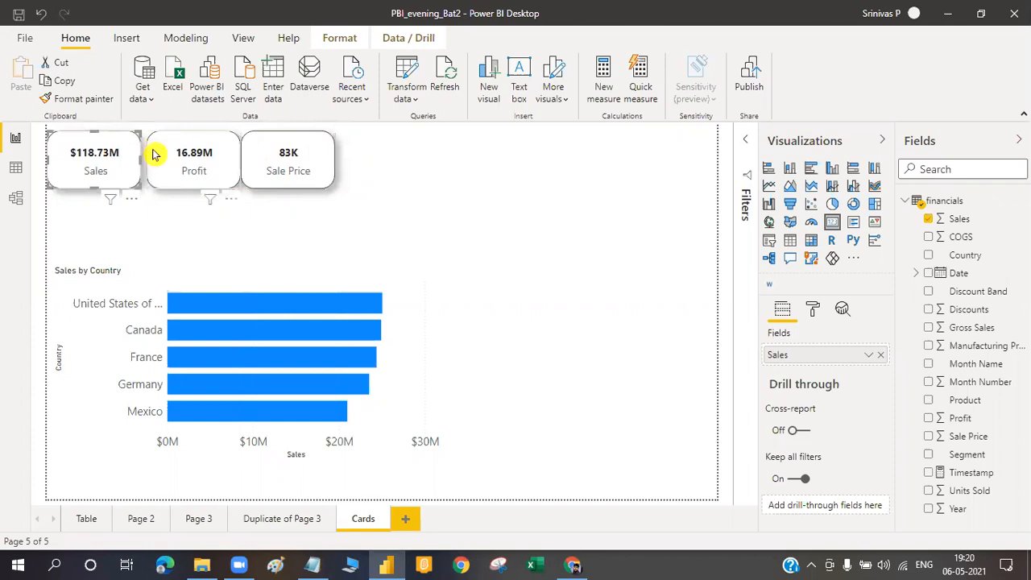
pyautogui.moveTo(189, 154); pyautogui.dragTo(176, 155)
pyautogui.press('Right')
pyautogui.press('Right')
pyautogui.press('Right')
pyautogui.press('Right')
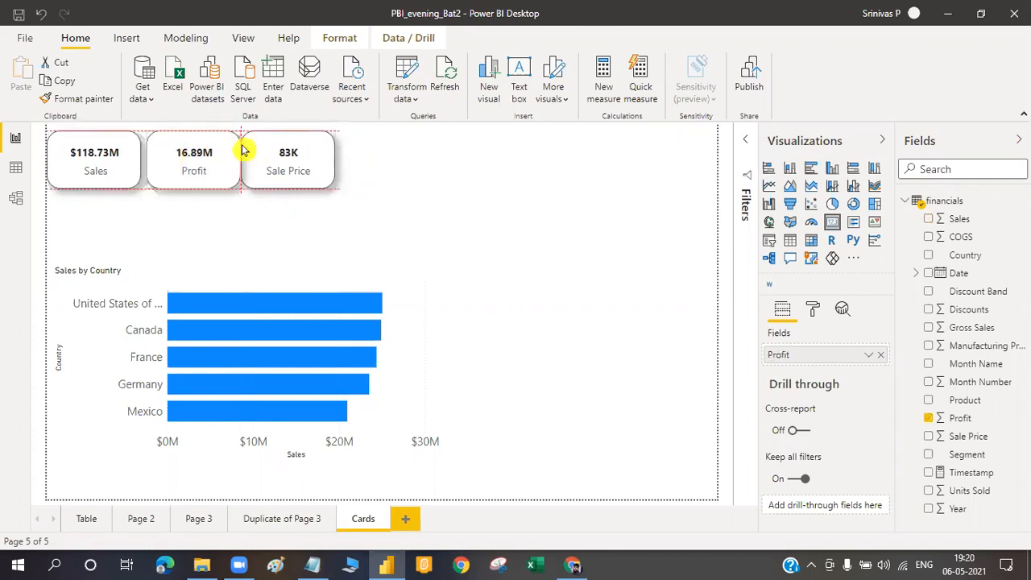
pyautogui.press('Left')
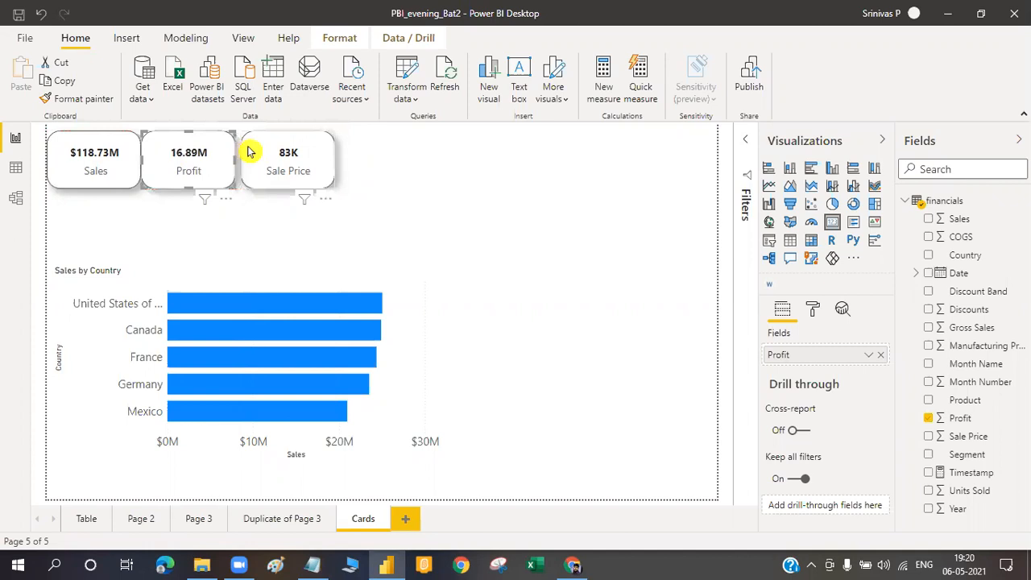
pyautogui.moveTo(249, 152); pyautogui.dragTo(244, 152)
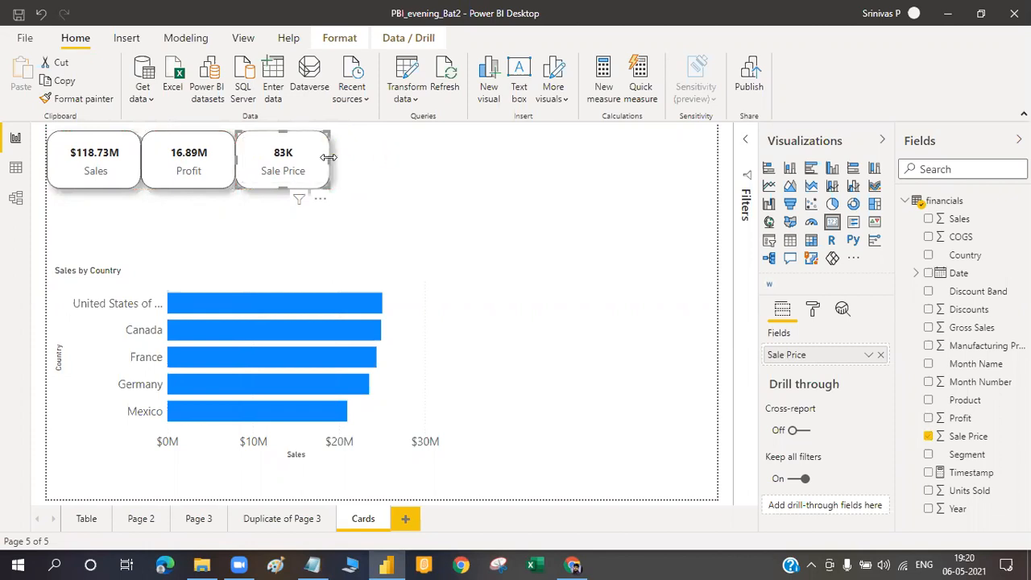
# - Nudge the Sale Price card to the right to open a gap after the Profit card
pyautogui.press('Right')
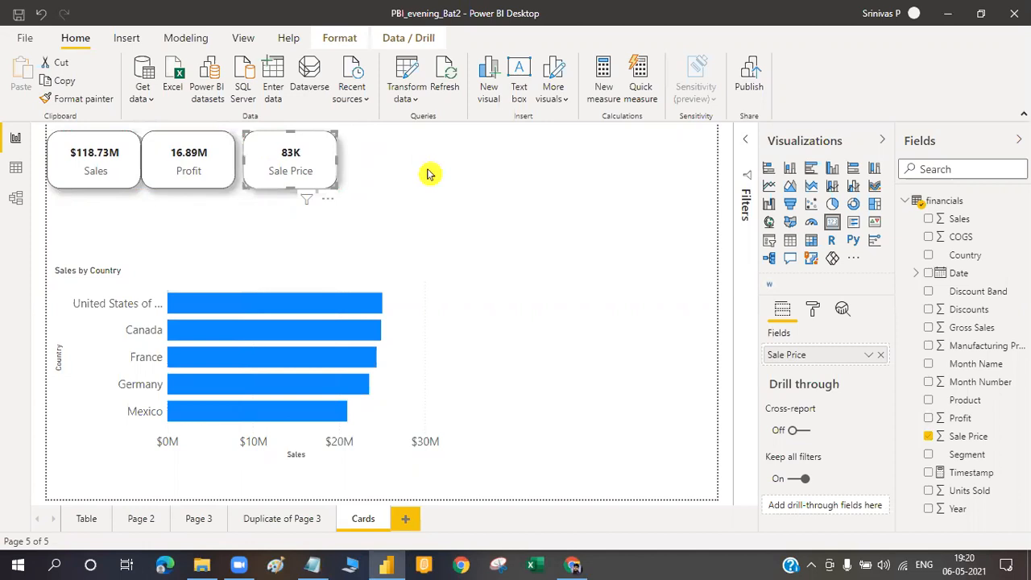
pyautogui.press('Escape')
pyautogui.click(313, 152)
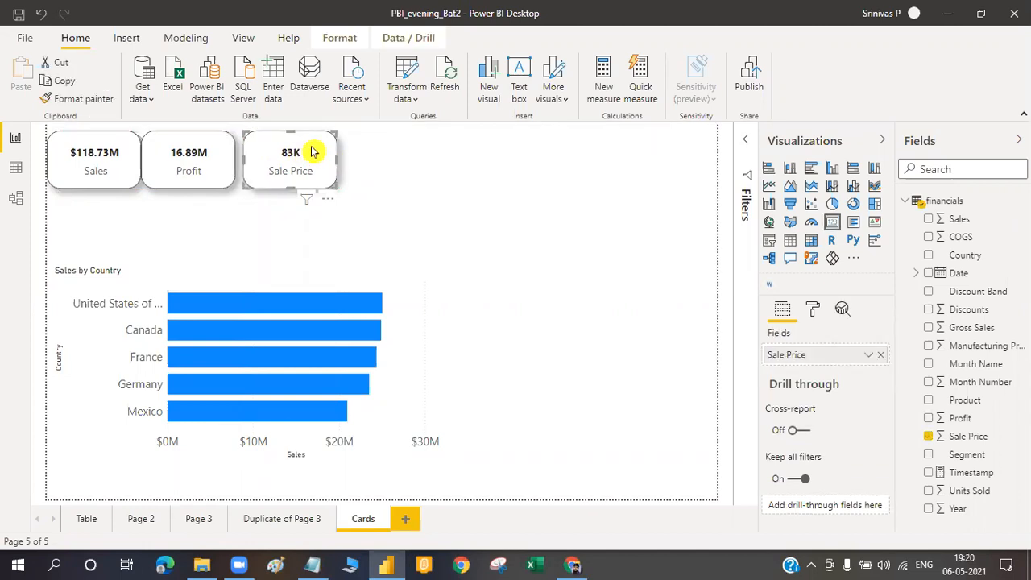
pyautogui.press('Right')
pyautogui.press('Right')
pyautogui.press('Right')
pyautogui.press('Right')
pyautogui.press('Right')
pyautogui.press('Right')
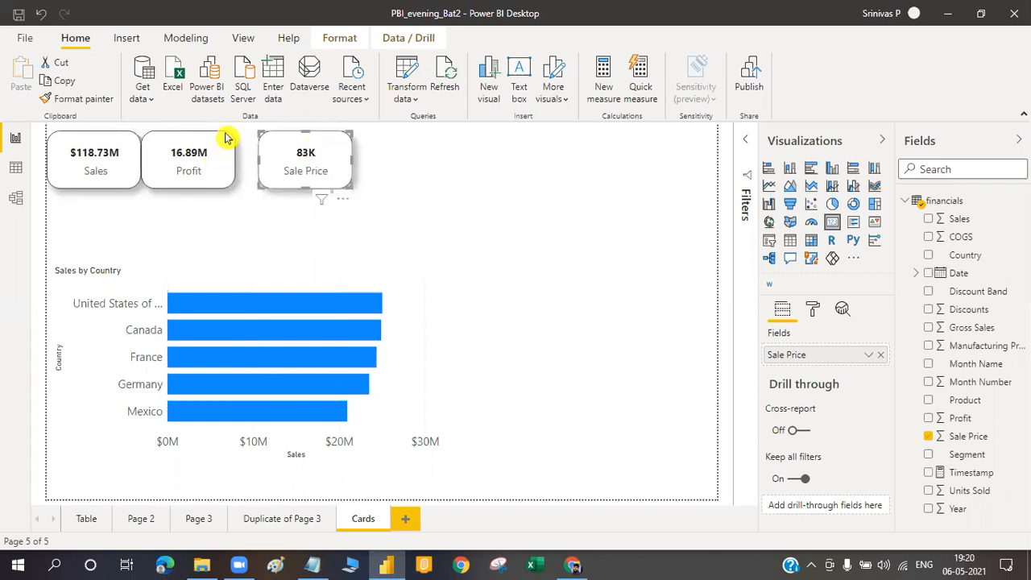
# - Shift the Profit card slightly right and the Sale Price card slightly left so all three cards are evenly spaced
pyautogui.click(225, 144)
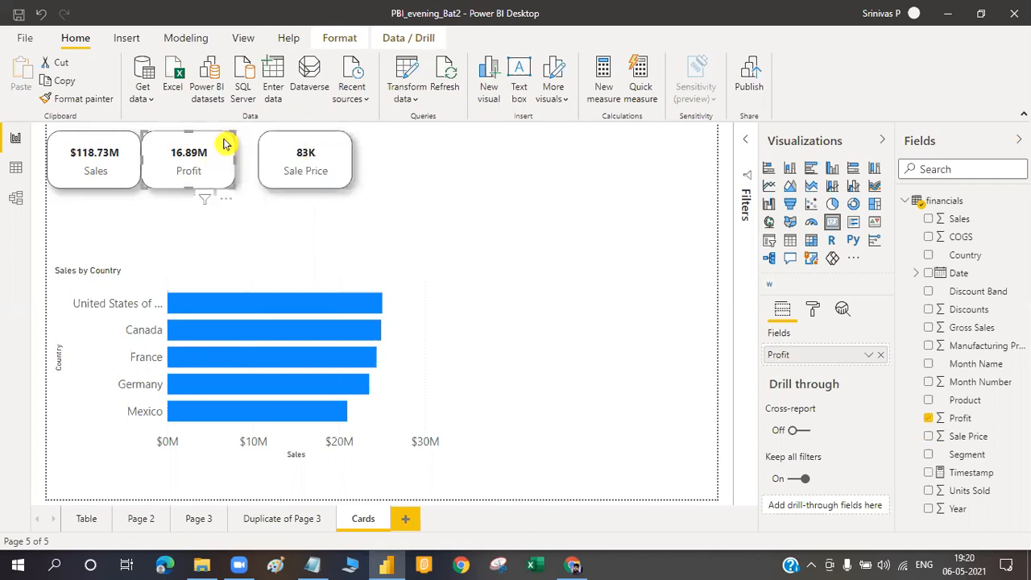
pyautogui.press('Right')
pyautogui.press('Right')
pyautogui.press('Right')
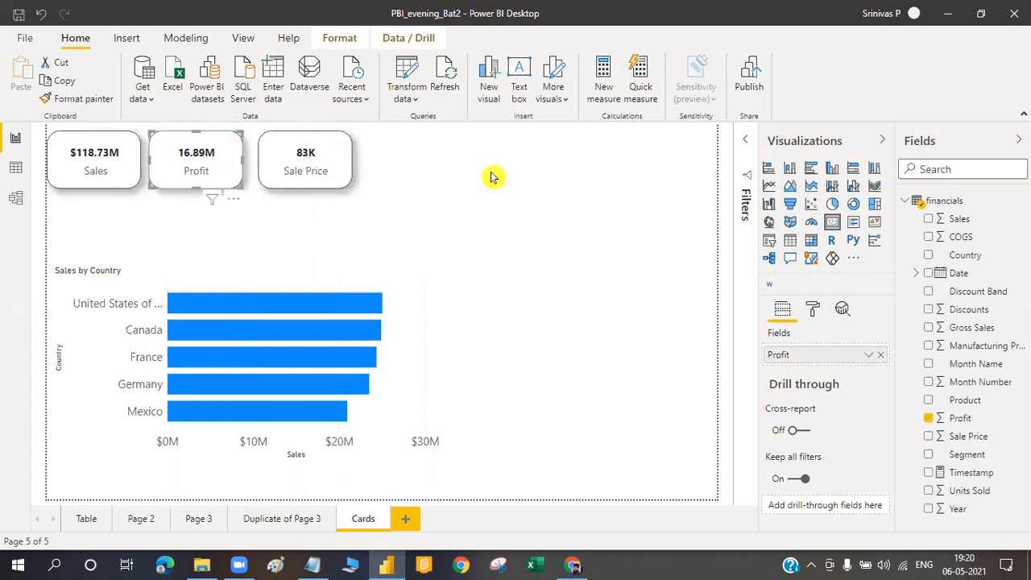
pyautogui.click(460, 192)
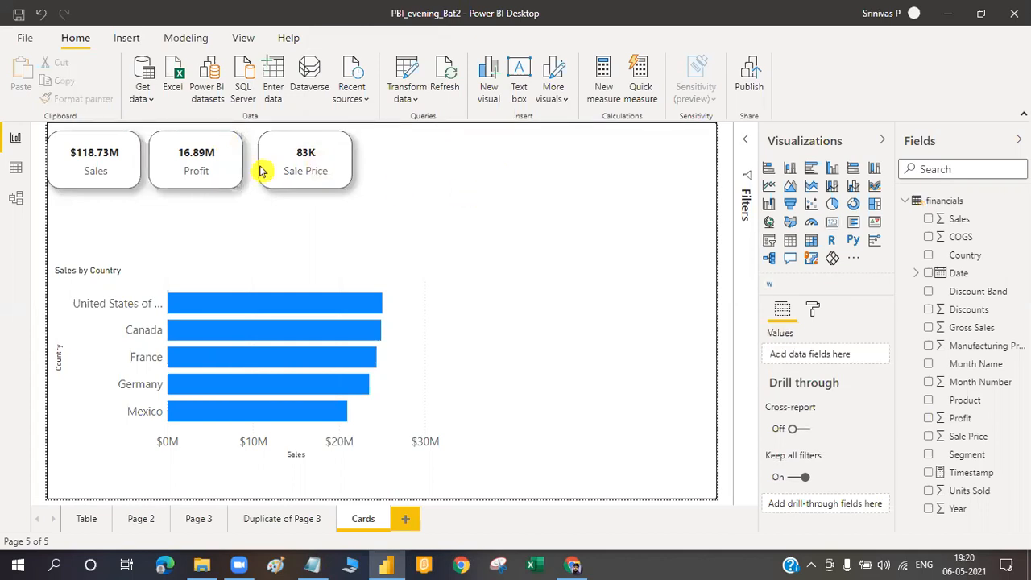
pyautogui.click(306, 147)
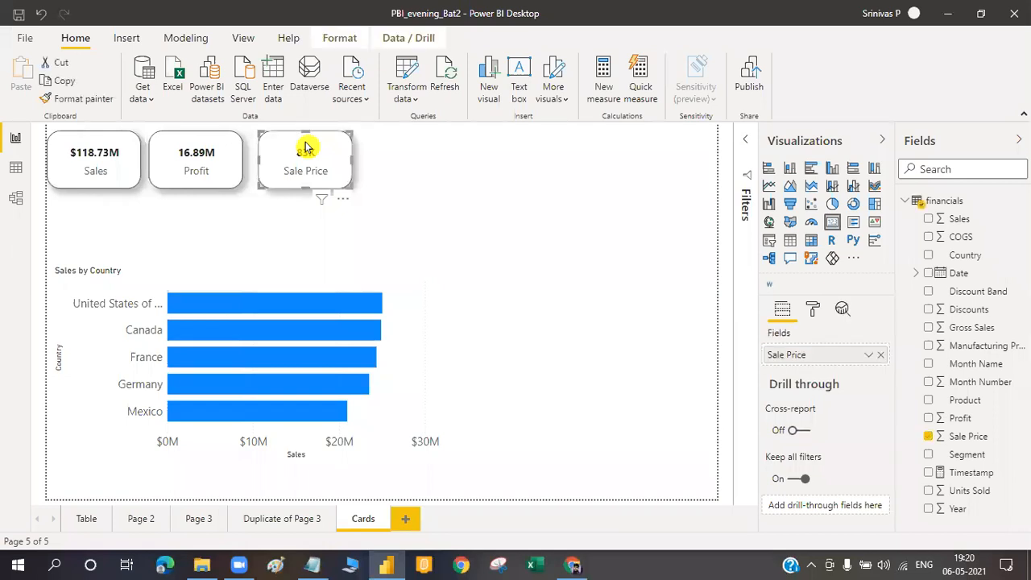
pyautogui.moveTo(306, 146); pyautogui.dragTo(297, 147)
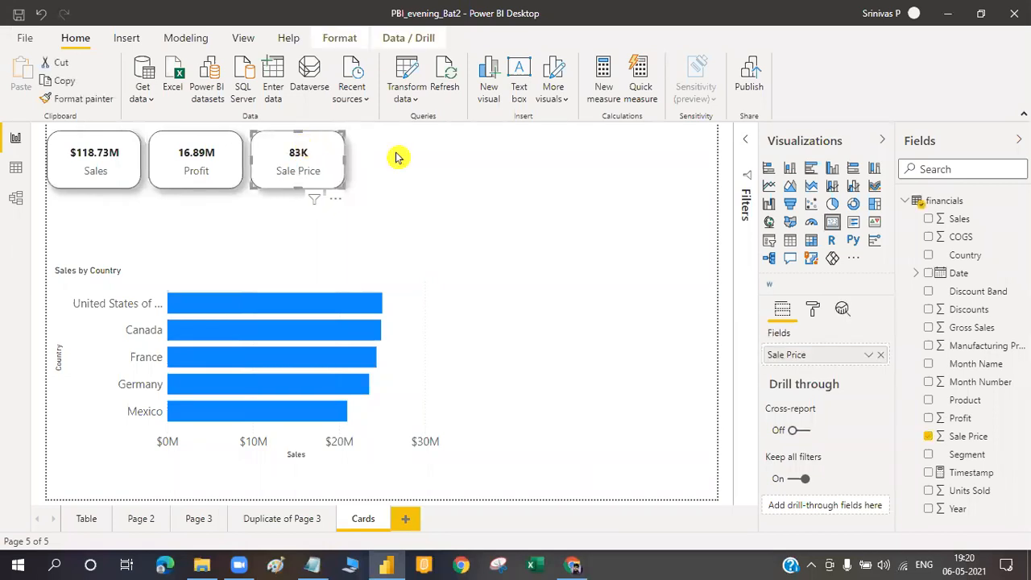
pyautogui.click(481, 187)
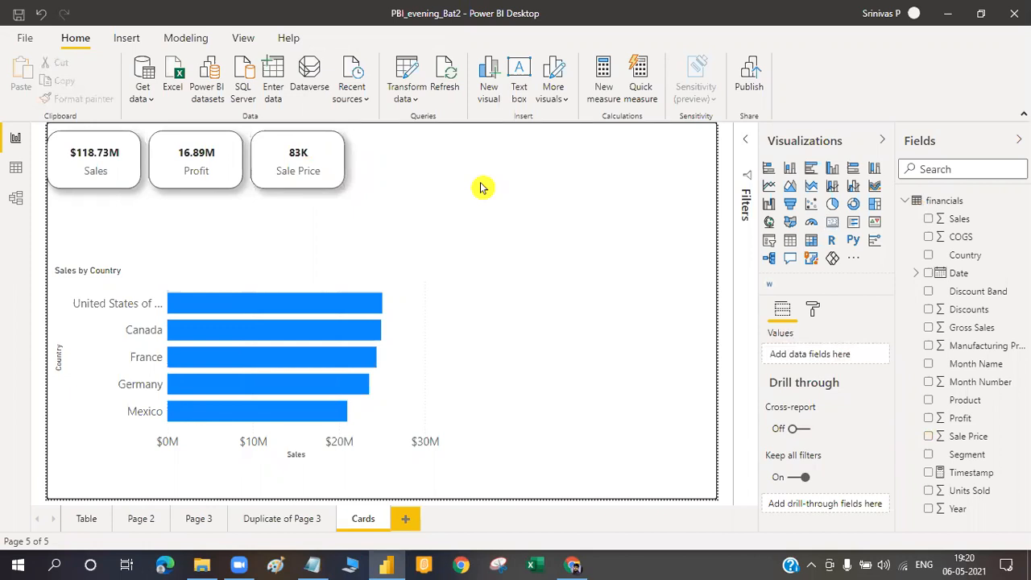
# - Select the Sales, Profit and Sale Price cards together and nudge them down and back up as a group
pyautogui.keyDown('ctrl'); pyautogui.click(202, 149); pyautogui.keyUp('ctrl')
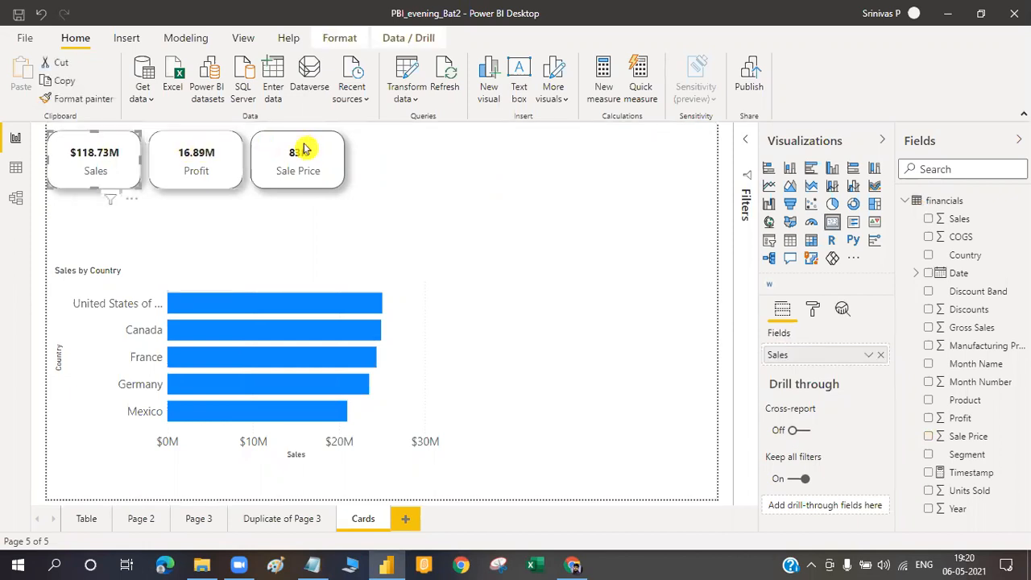
pyautogui.keyDown('ctrl'); pyautogui.click(304, 150); pyautogui.keyUp('ctrl')
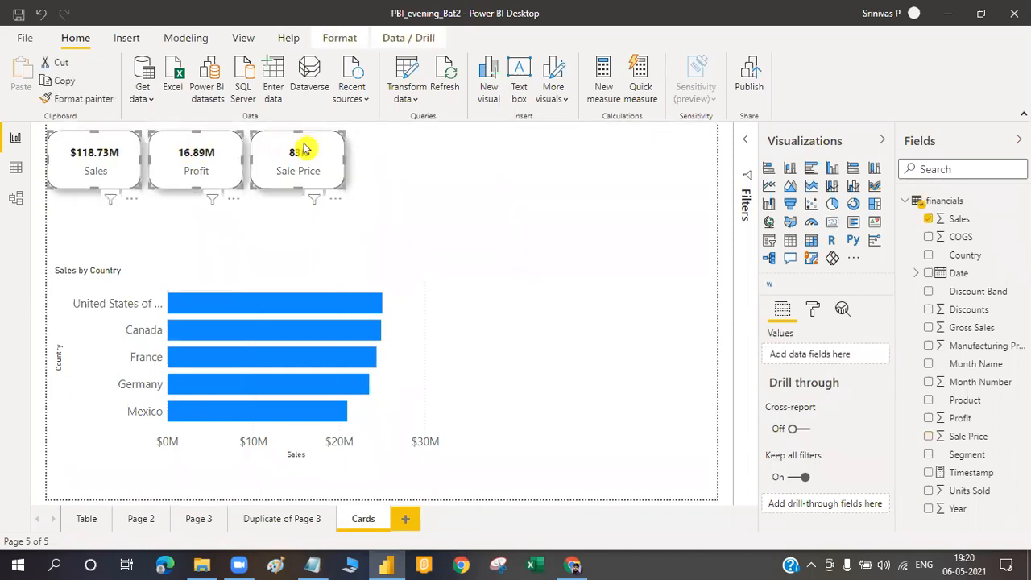
pyautogui.press('Down')
pyautogui.press('Down')
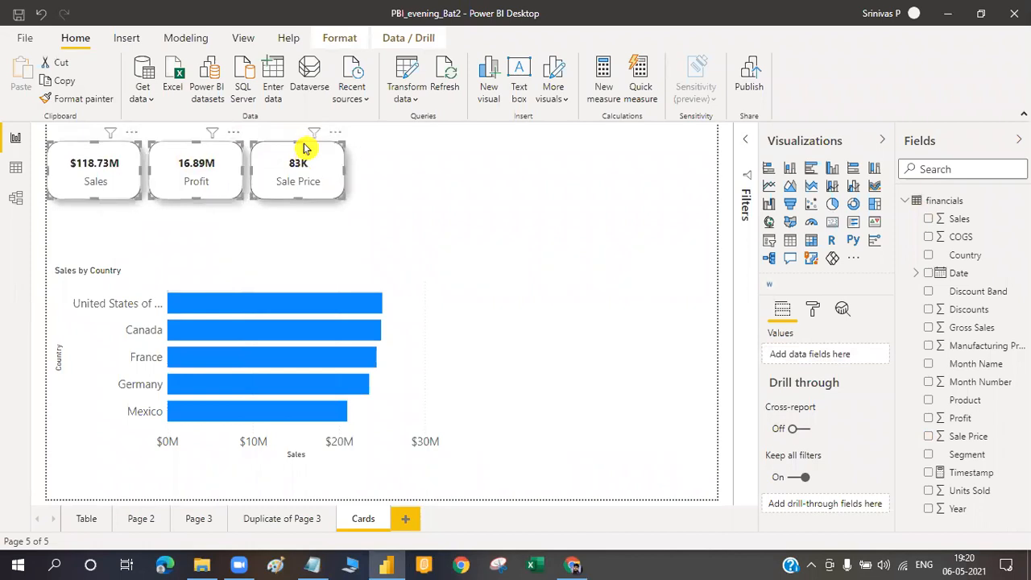
pyautogui.press('Up')
pyautogui.press('Up')
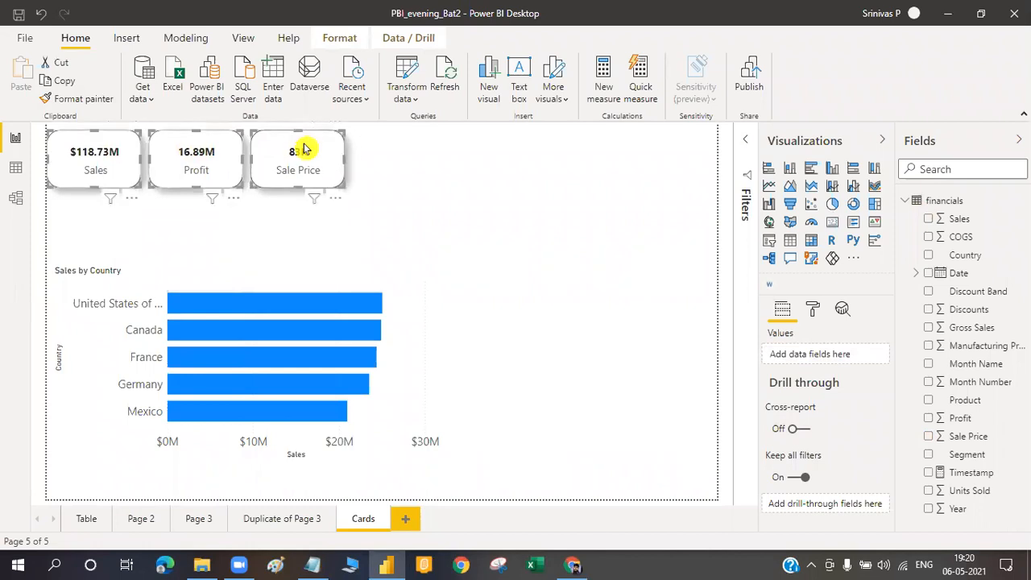
pyautogui.click(453, 204)
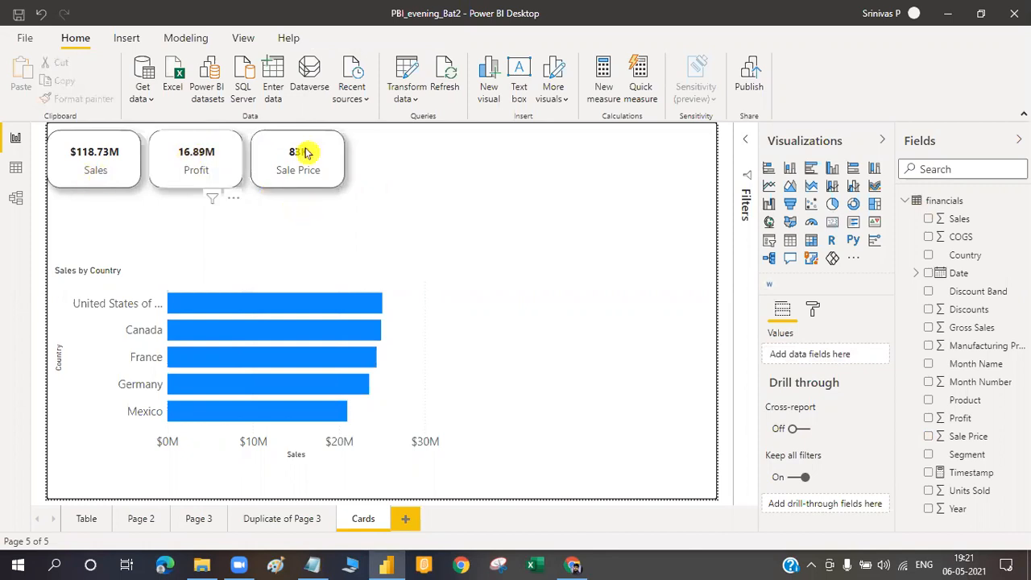
# - Give the Sales card a purple background, #744EC2, with 34% transparency
pyautogui.click(812, 308)
pyautogui.click(131, 177)
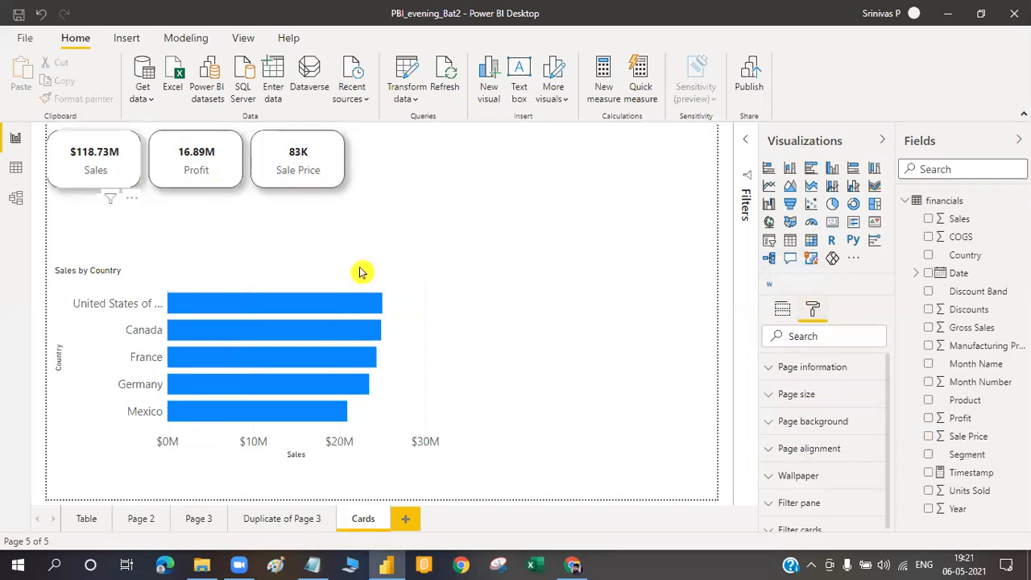
pyautogui.click(813, 310)
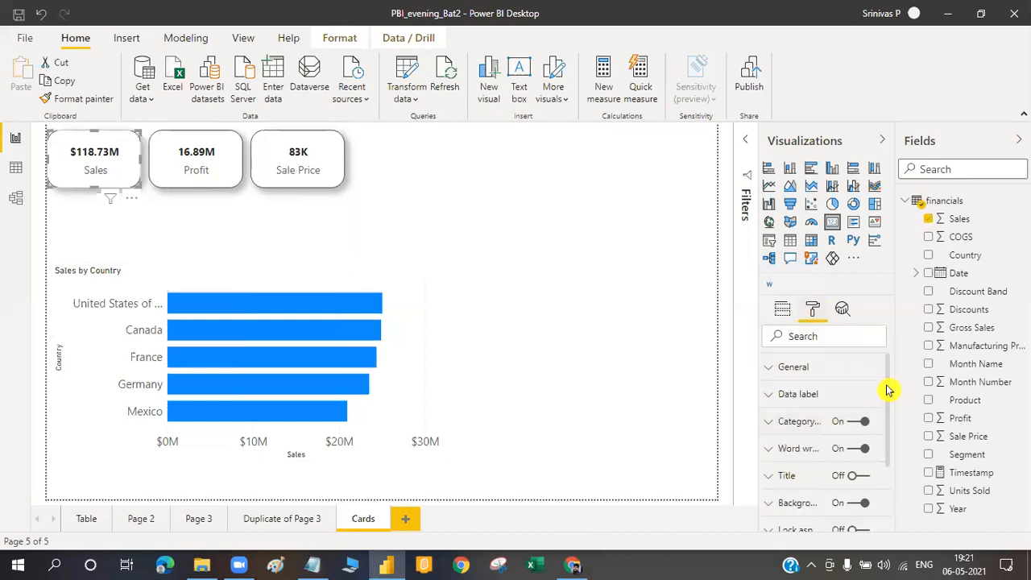
pyautogui.scroll(-1, 891, 423)
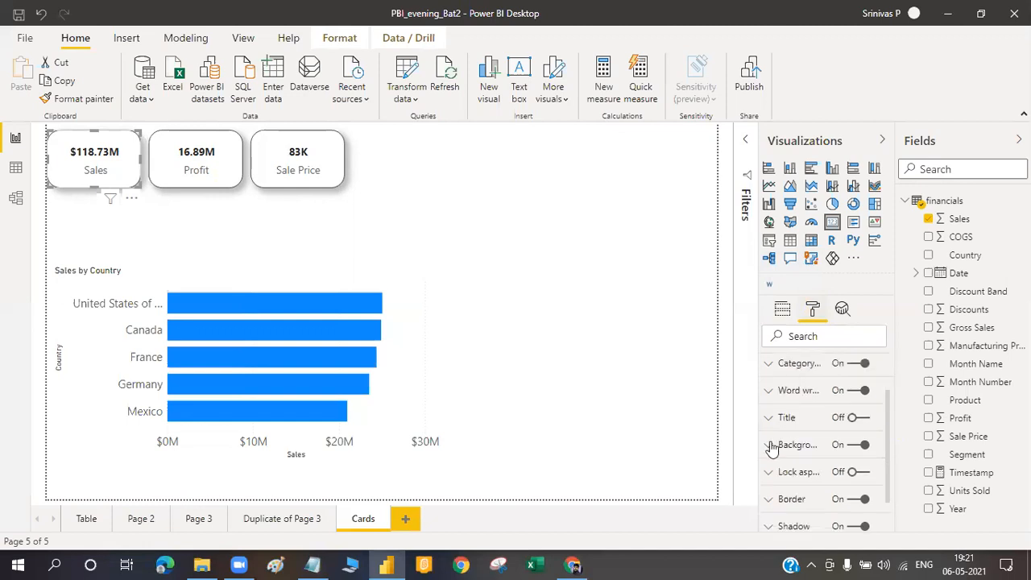
pyautogui.click(770, 445)
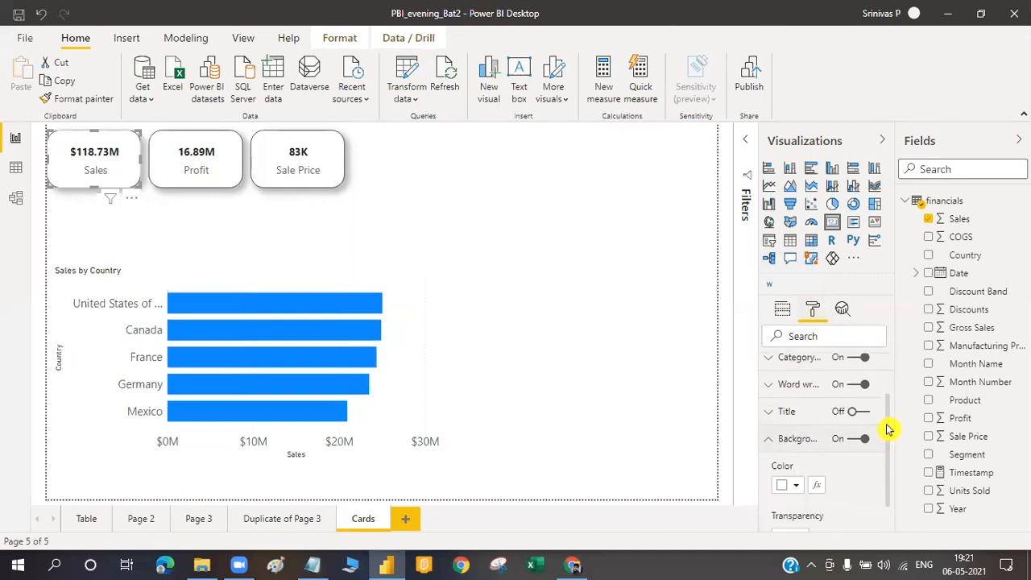
pyautogui.scroll(-1, 814, 439)
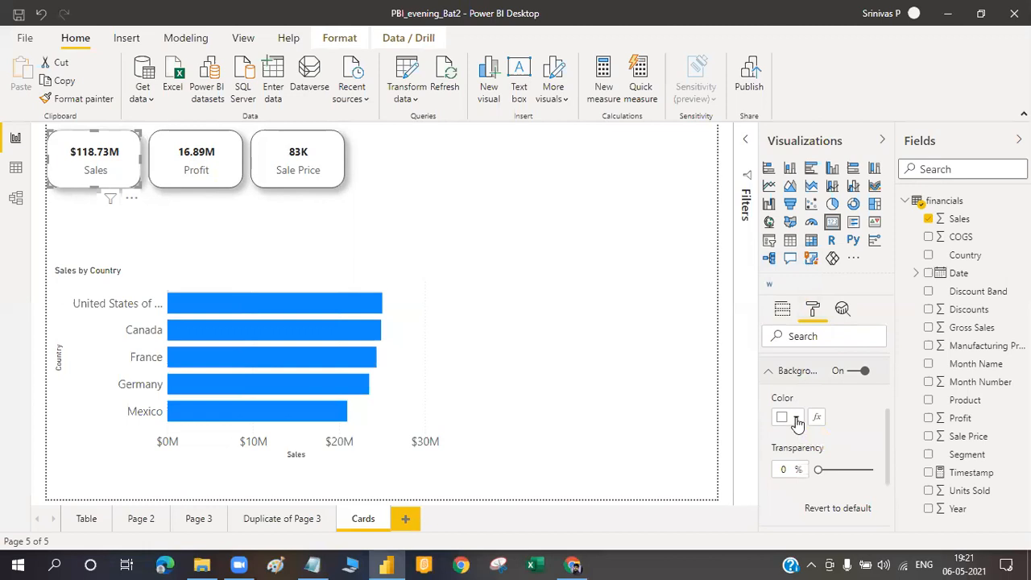
pyautogui.click(796, 417)
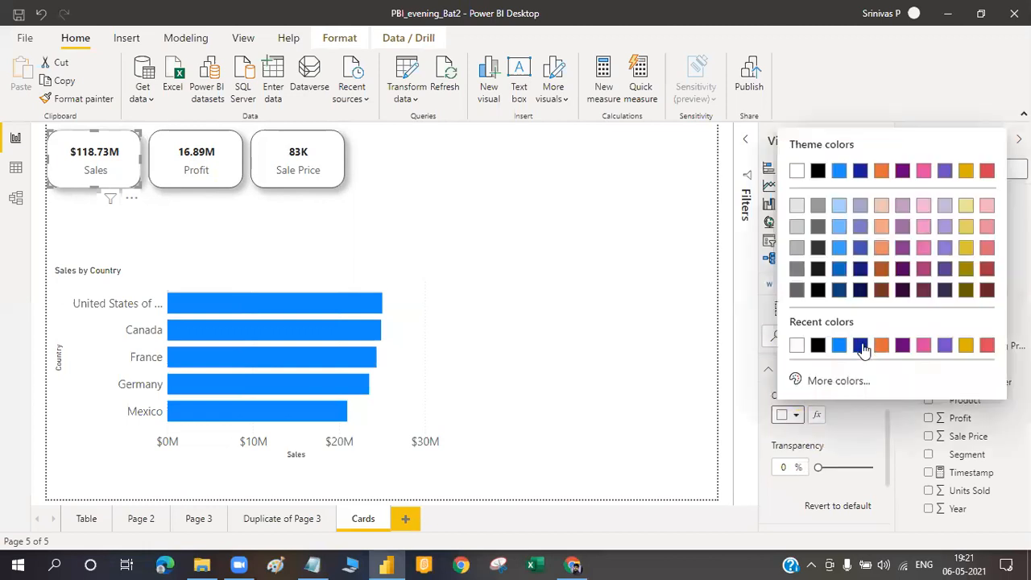
pyautogui.click(944, 351)
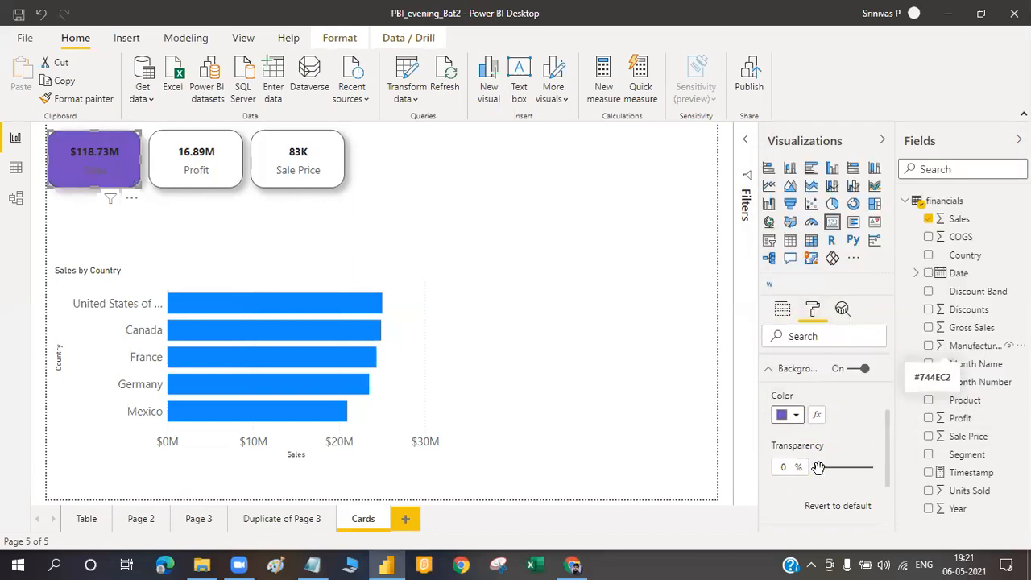
pyautogui.moveTo(832, 469); pyautogui.dragTo(832, 467)
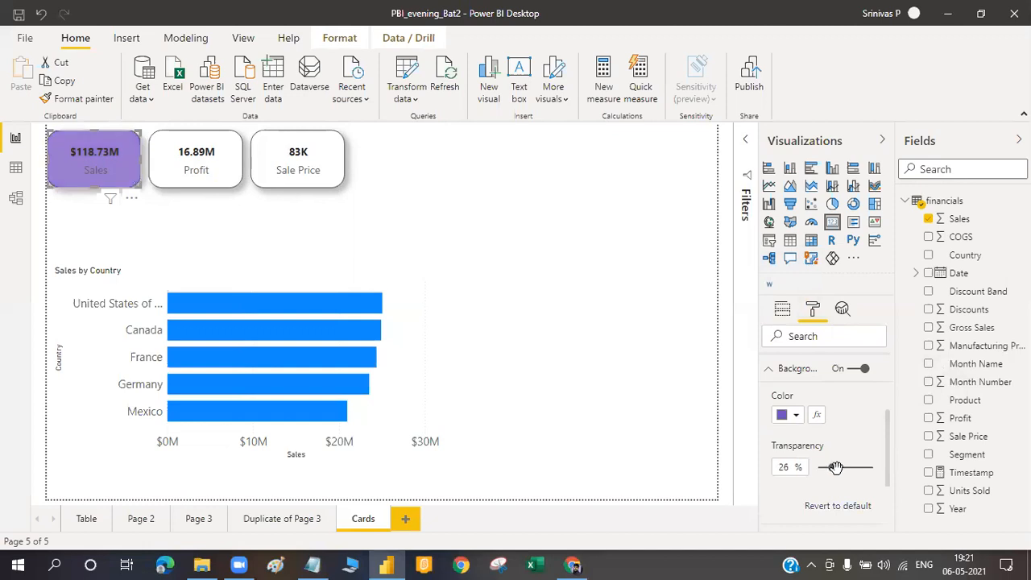
pyautogui.moveTo(836, 467)
pyautogui.mouseDown()
pyautogui.moveTo(850, 465)
pyautogui.moveTo(837, 467)
pyautogui.mouseUp()
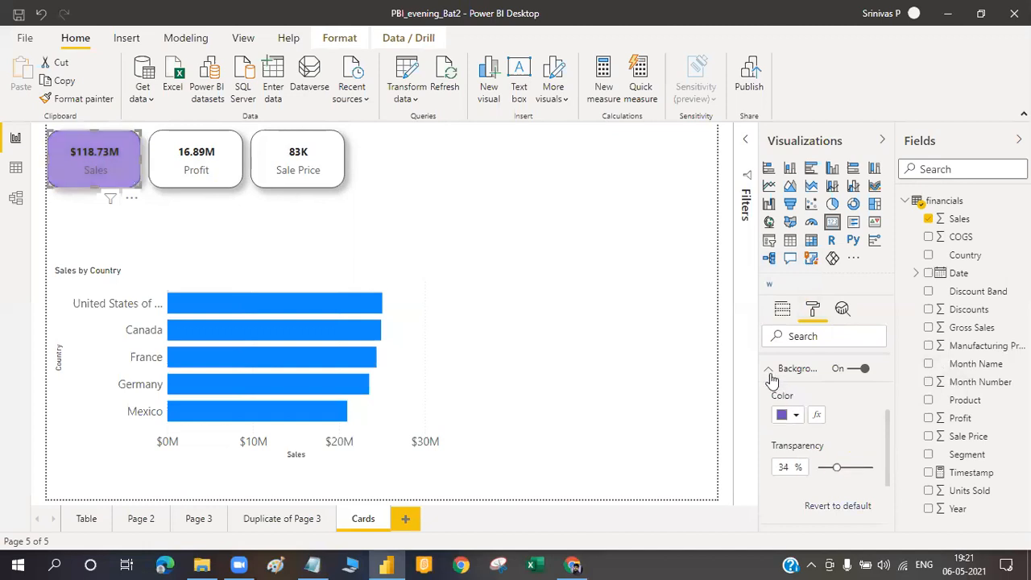
# - Set the Sales card's data label colour to white
pyautogui.click(769, 371)
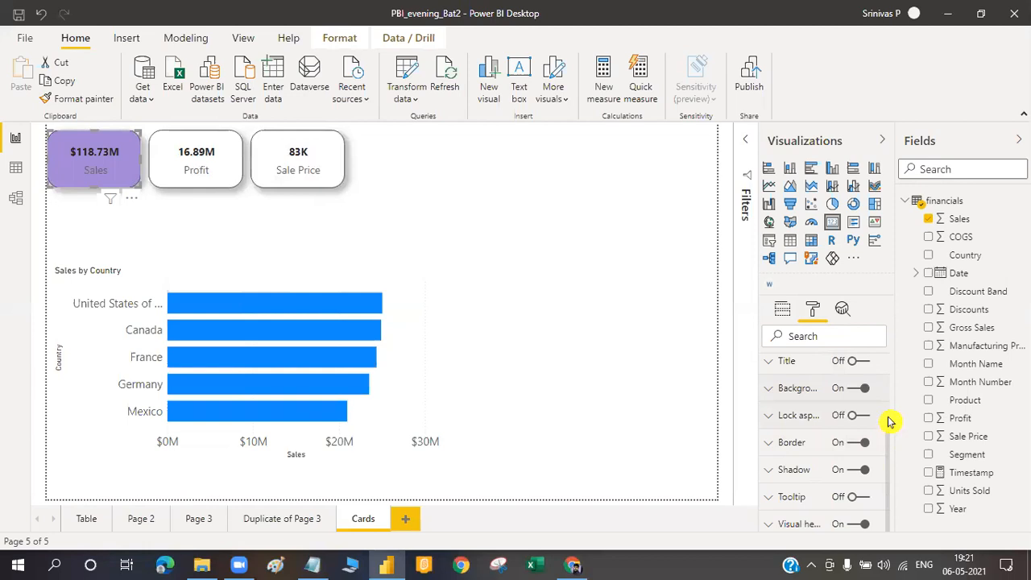
pyautogui.scroll(1, 889, 415)
pyautogui.scroll(1, 891, 393)
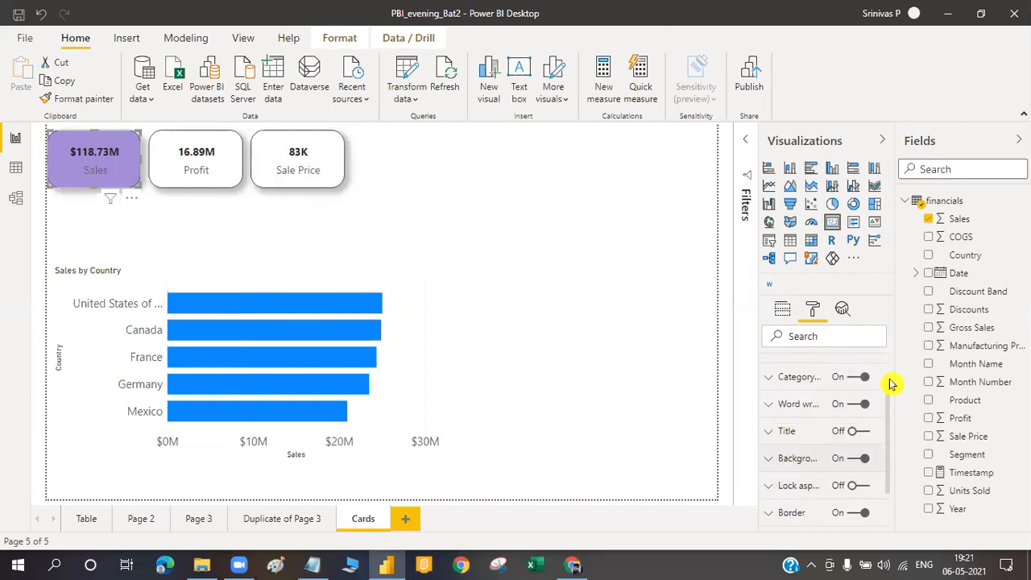
pyautogui.scroll(1, 891, 384)
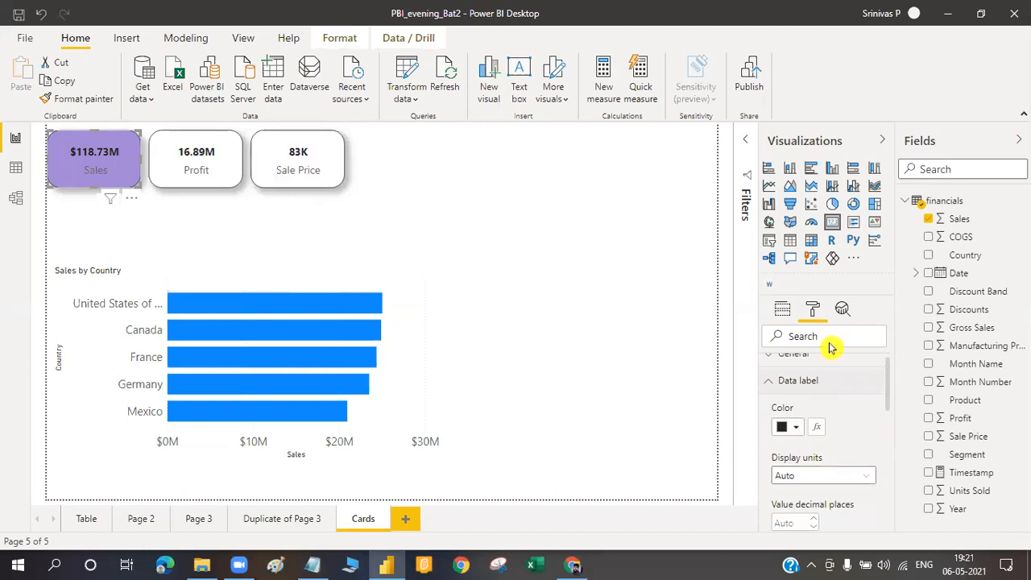
pyautogui.click(795, 427)
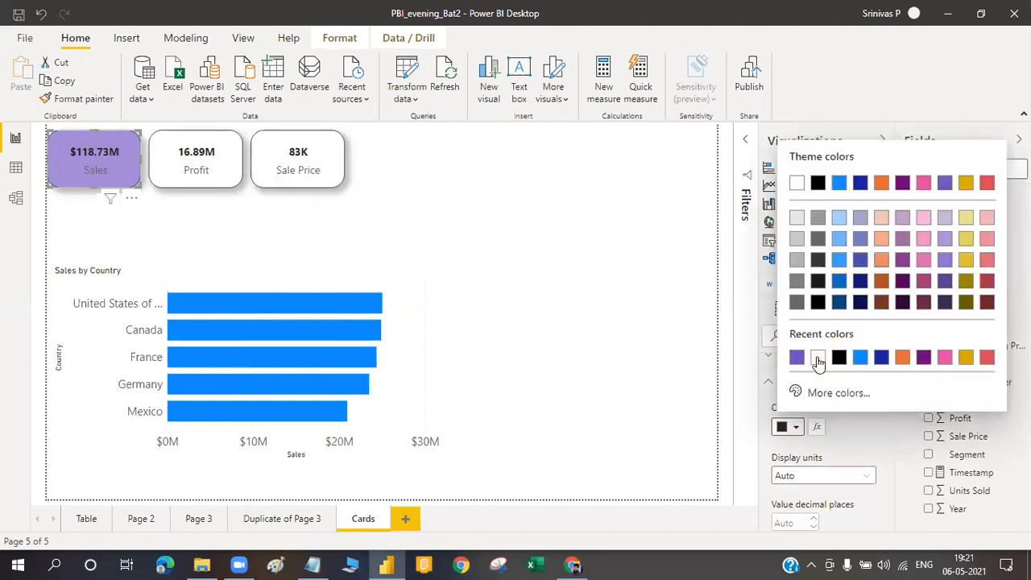
pyautogui.click(817, 359)
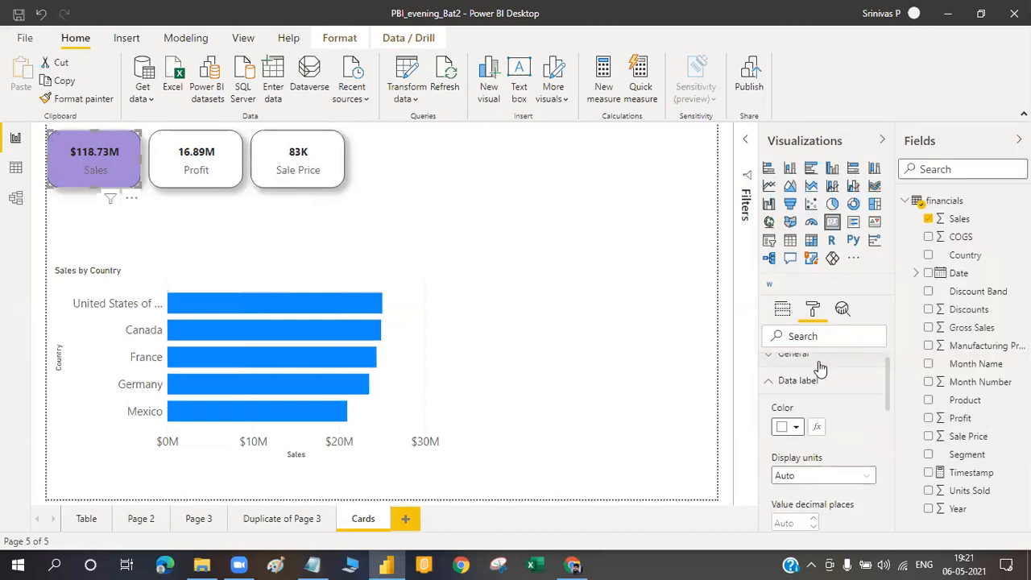
pyautogui.click(765, 387)
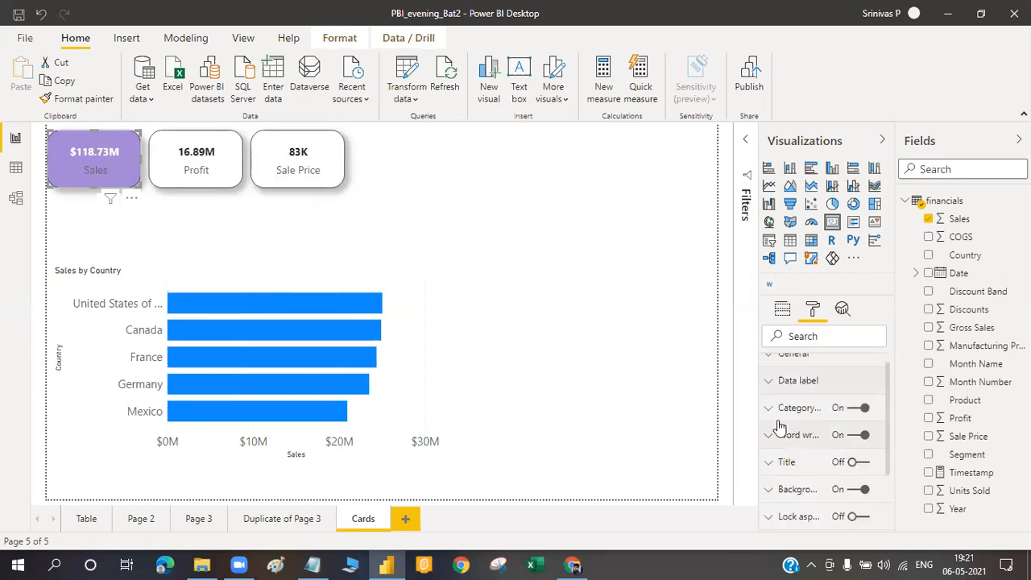
# - Set the Sales card's category label colour to white
pyautogui.click(771, 415)
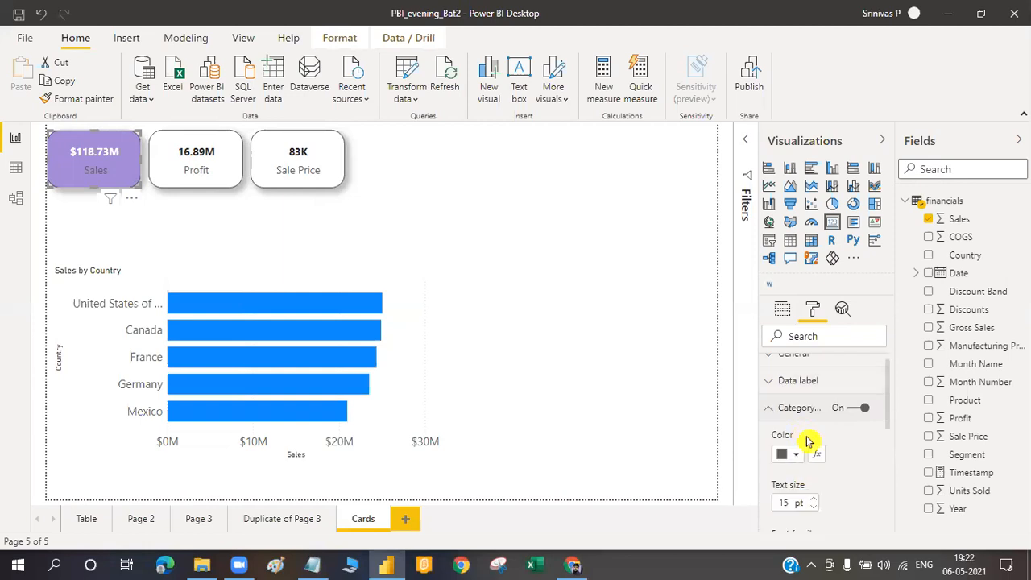
pyautogui.click(796, 455)
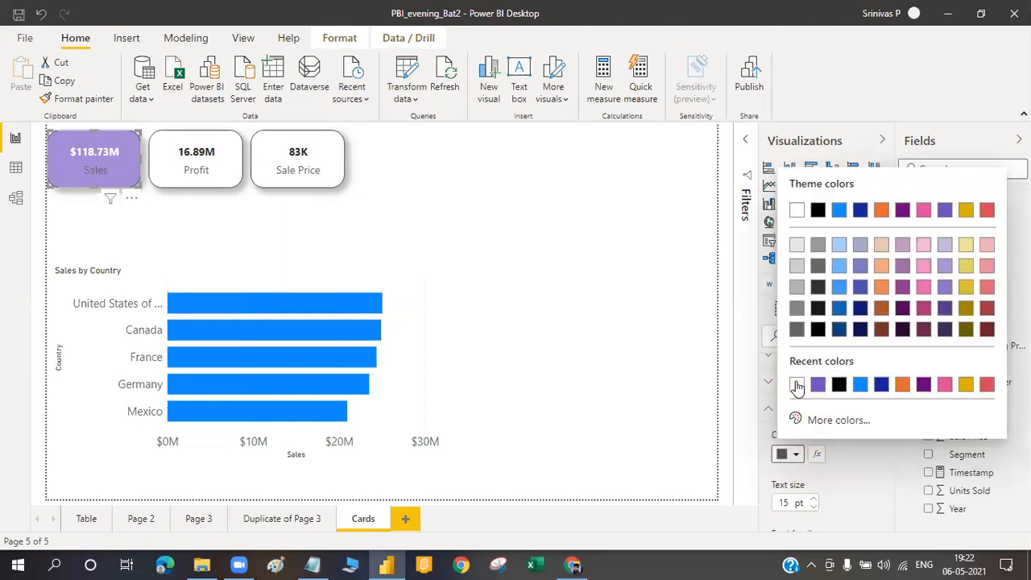
pyautogui.click(797, 385)
pyautogui.click(770, 412)
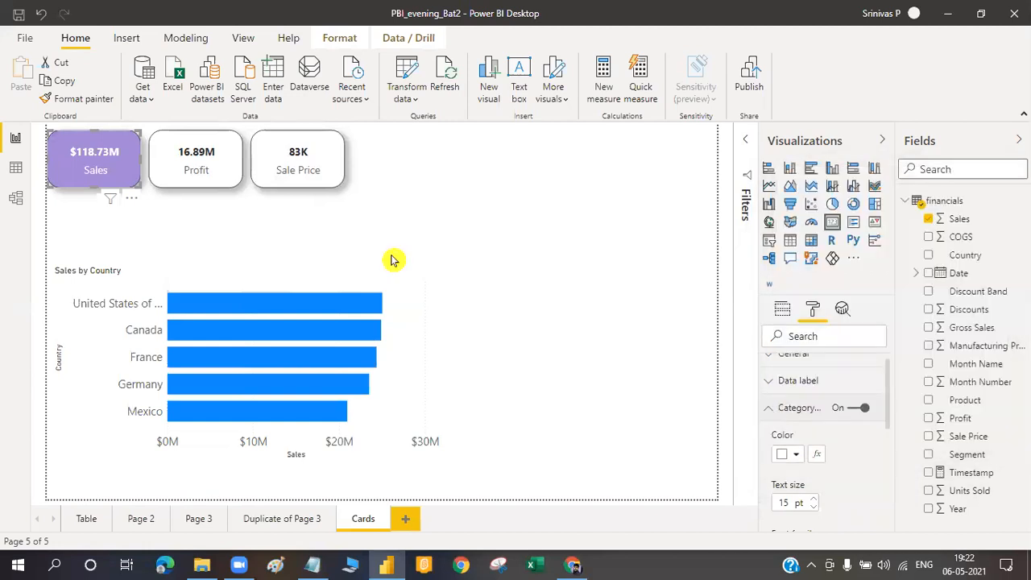
# - Copy the Sales card's formatting onto the Profit and Sale Price cards with Format painter
pyautogui.click(91, 98)
pyautogui.click(216, 151)
pyautogui.click(100, 98)
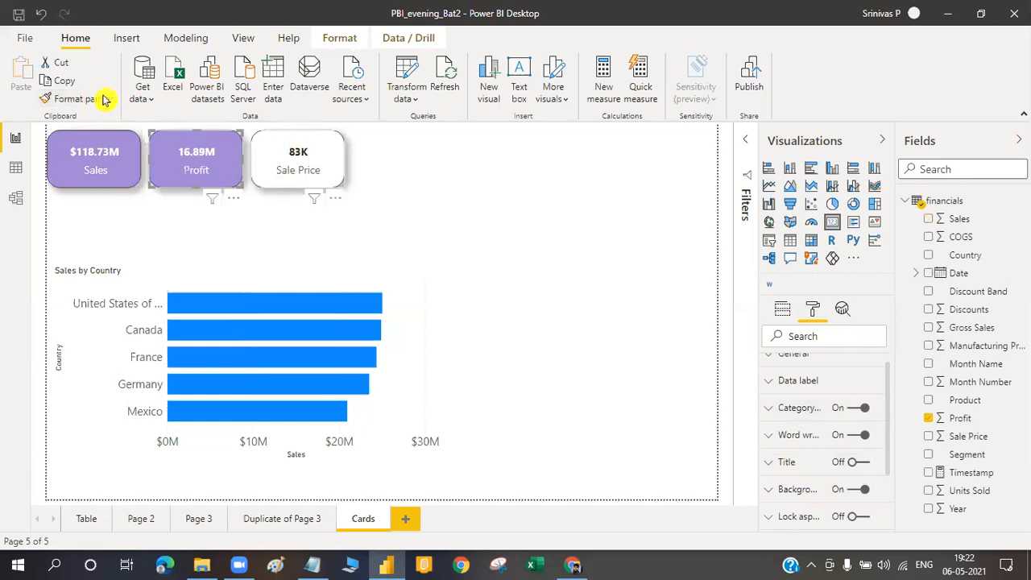
pyautogui.click(329, 137)
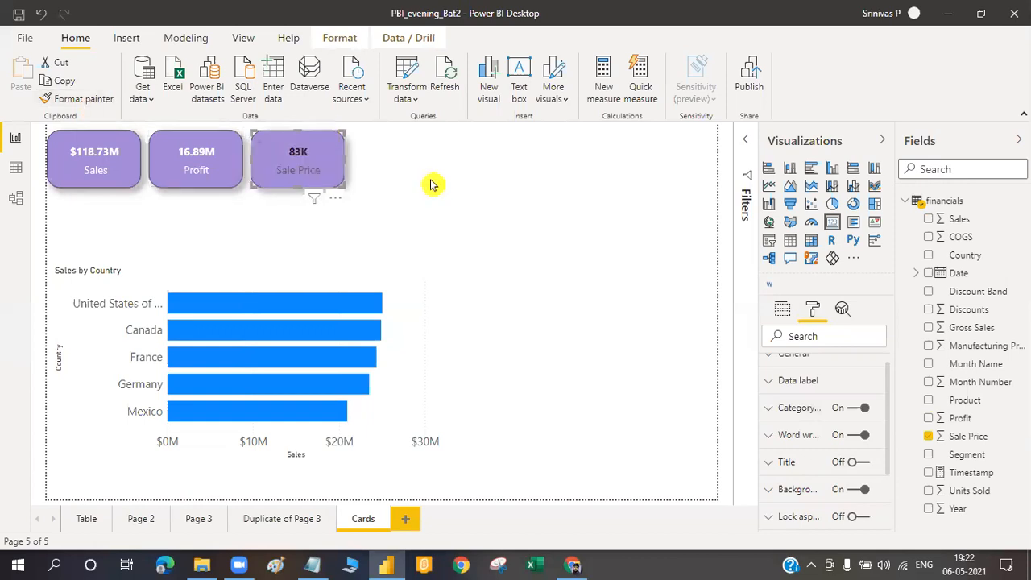
pyautogui.click(431, 185)
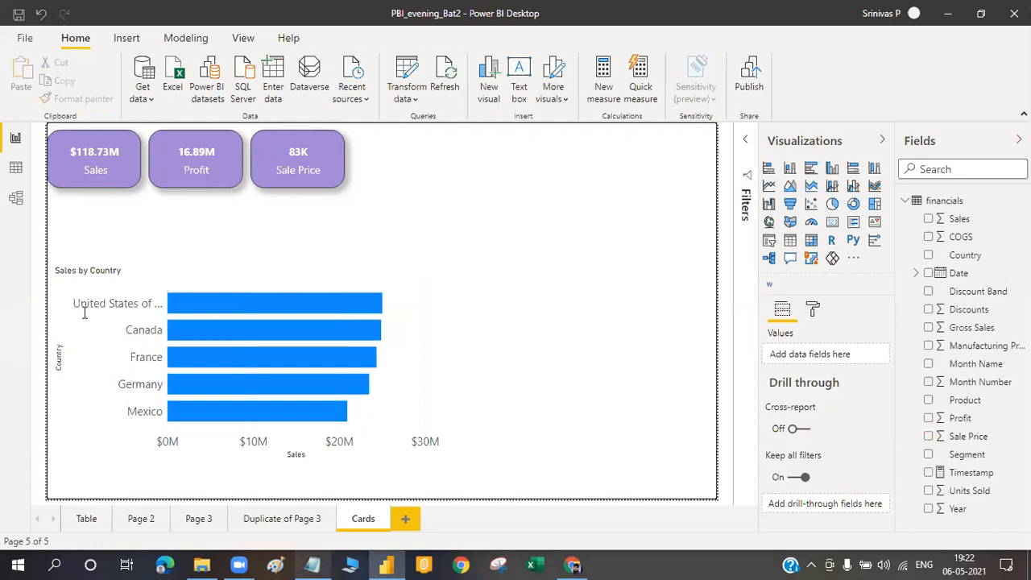
# - Switch to the Notepad notes to check the Text item under Cards, then return to Power BI Desktop
pyautogui.hotkey('alt', 'Tab')
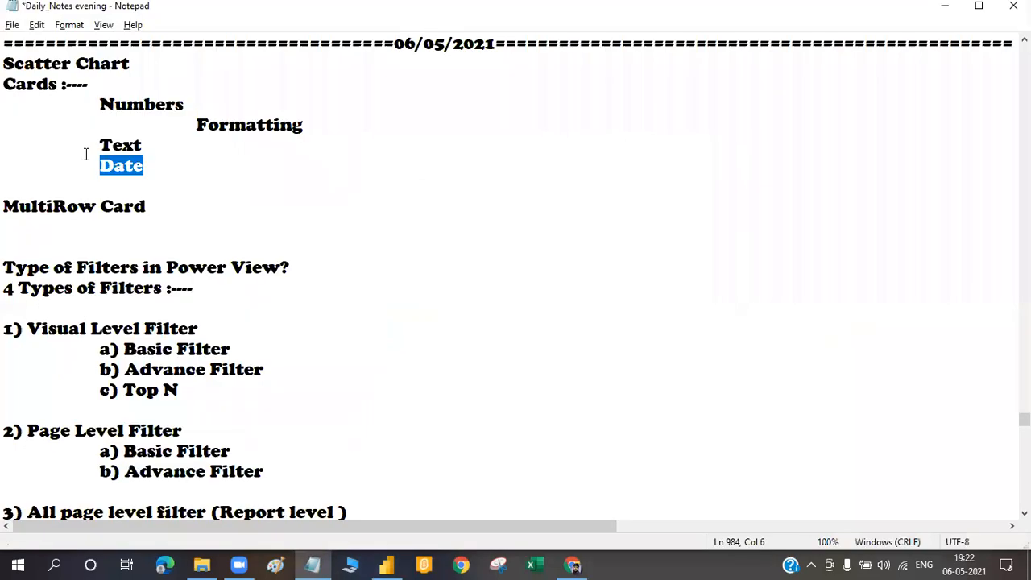
pyautogui.click(163, 145)
pyautogui.hotkey('alt', 'Tab')
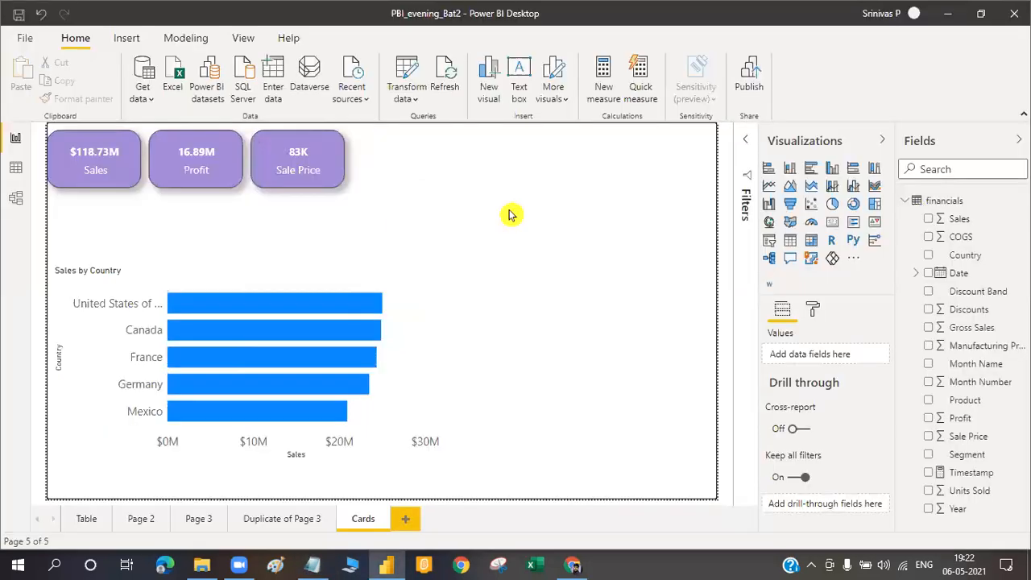
# - Add a new card visual showing the Product field and move it up beside the three existing cards
pyautogui.click(835, 226)
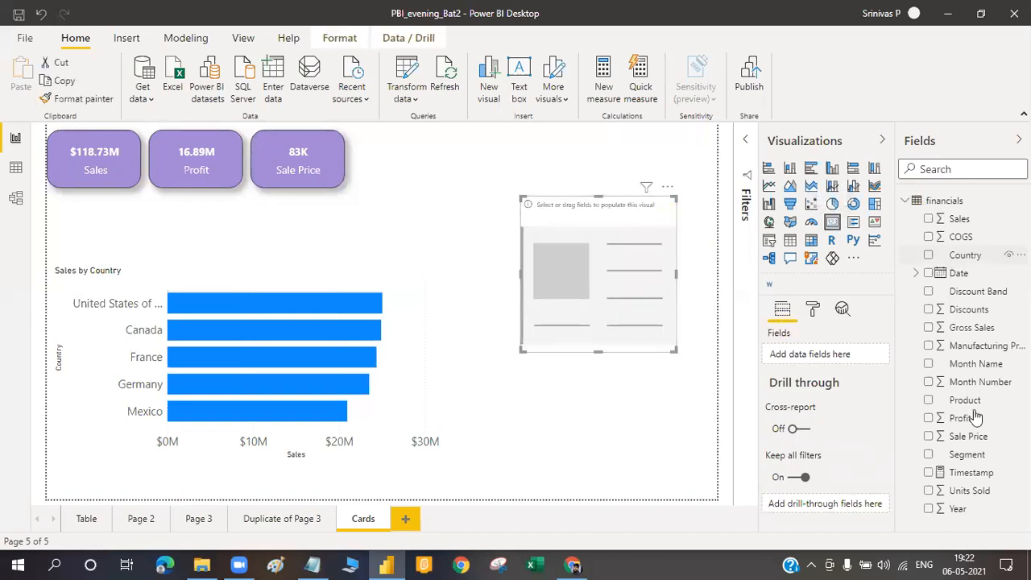
pyautogui.click(929, 400)
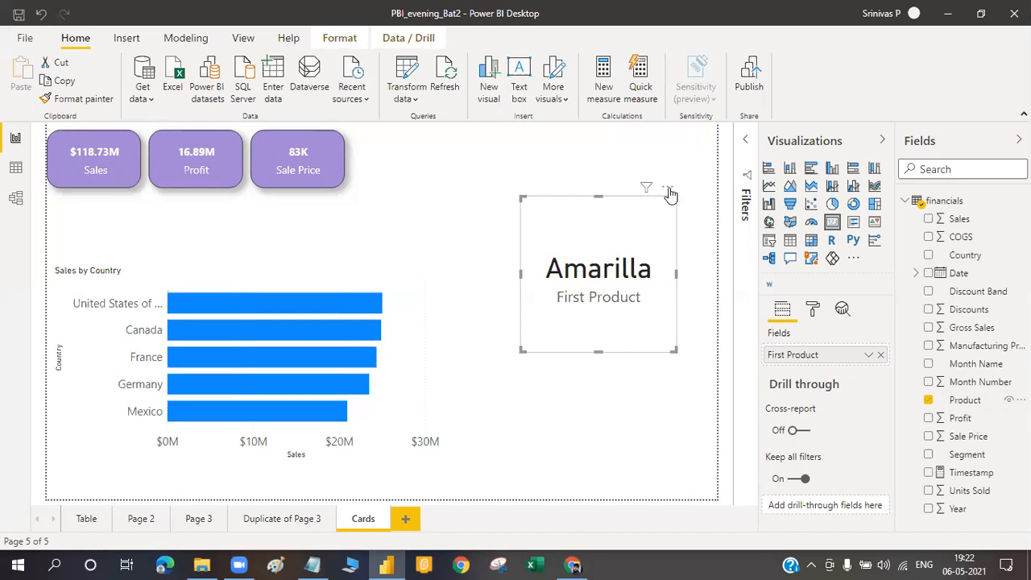
pyautogui.moveTo(603, 157); pyautogui.dragTo(582, 147)
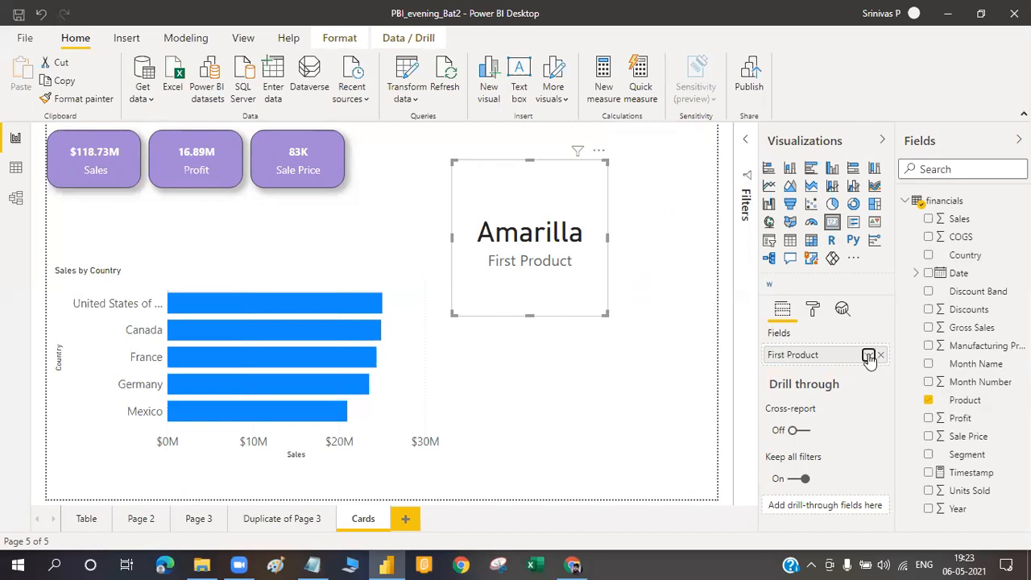
# - Change the Product card's summarization to Last and on to Count (Distinct), and review its remaining field options
pyautogui.click(869, 357)
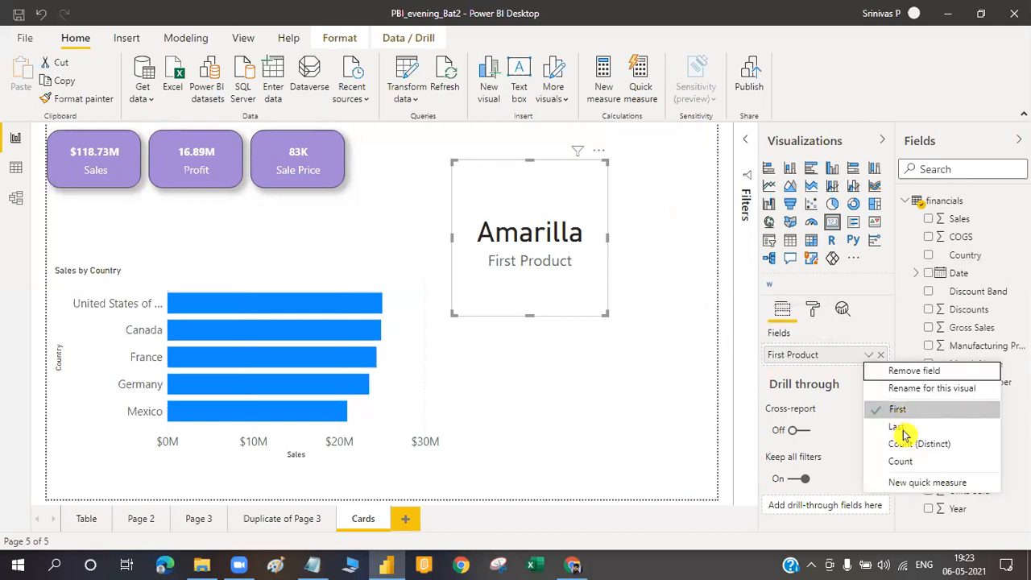
pyautogui.click(902, 431)
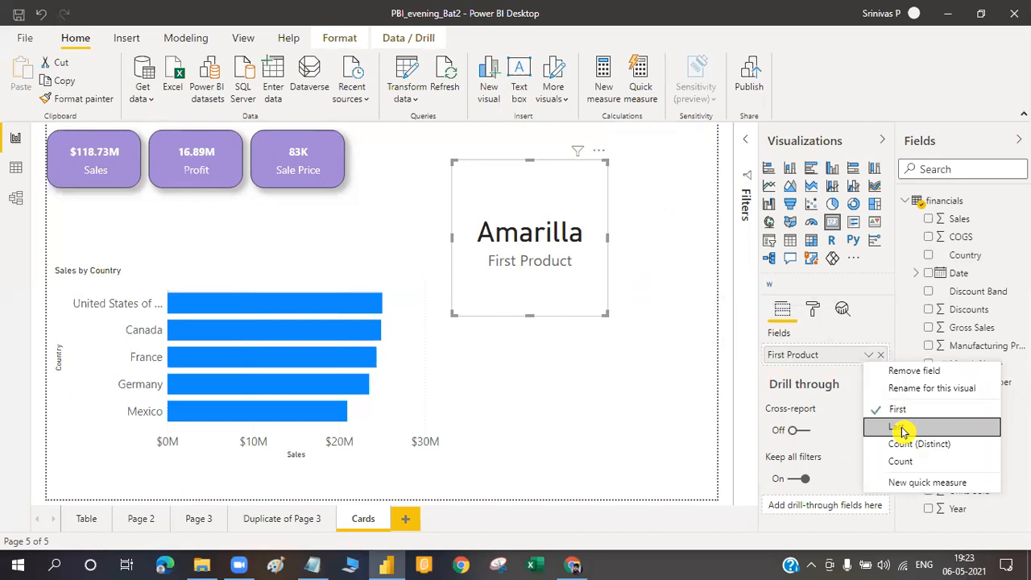
pyautogui.click(868, 356)
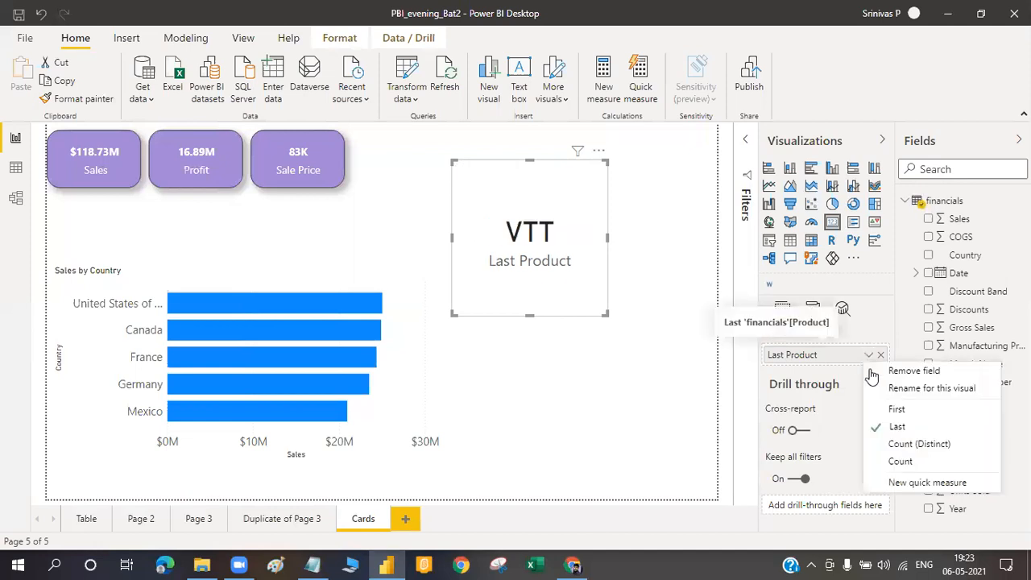
pyautogui.click(919, 444)
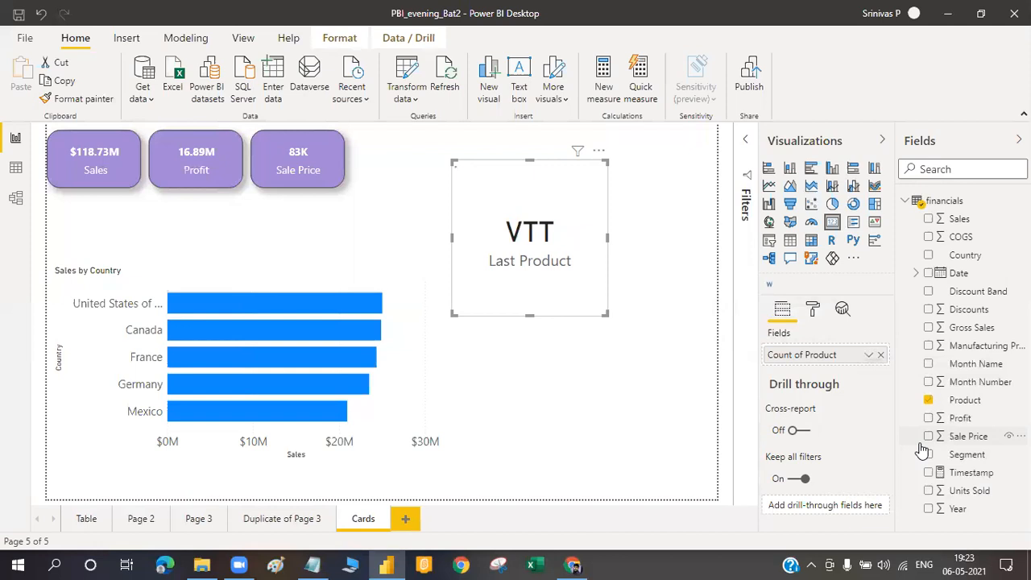
pyautogui.click(869, 359)
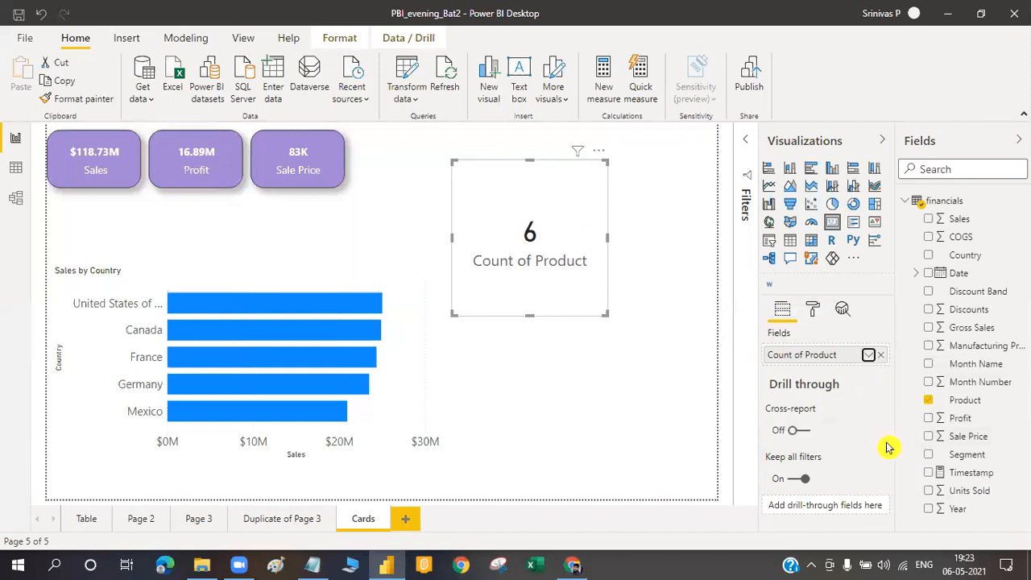
pyautogui.moveTo(903, 488)
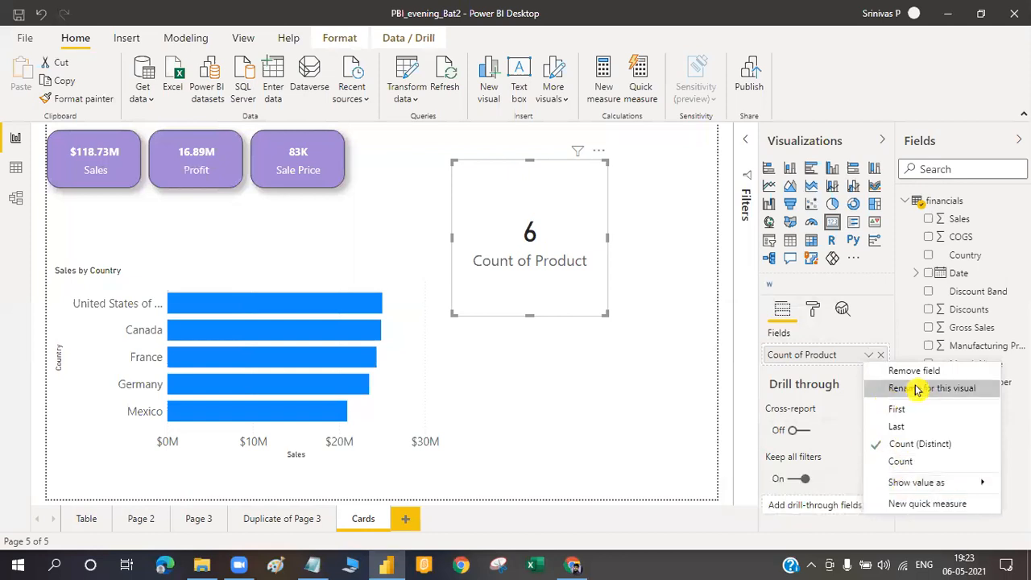
pyautogui.click(791, 360)
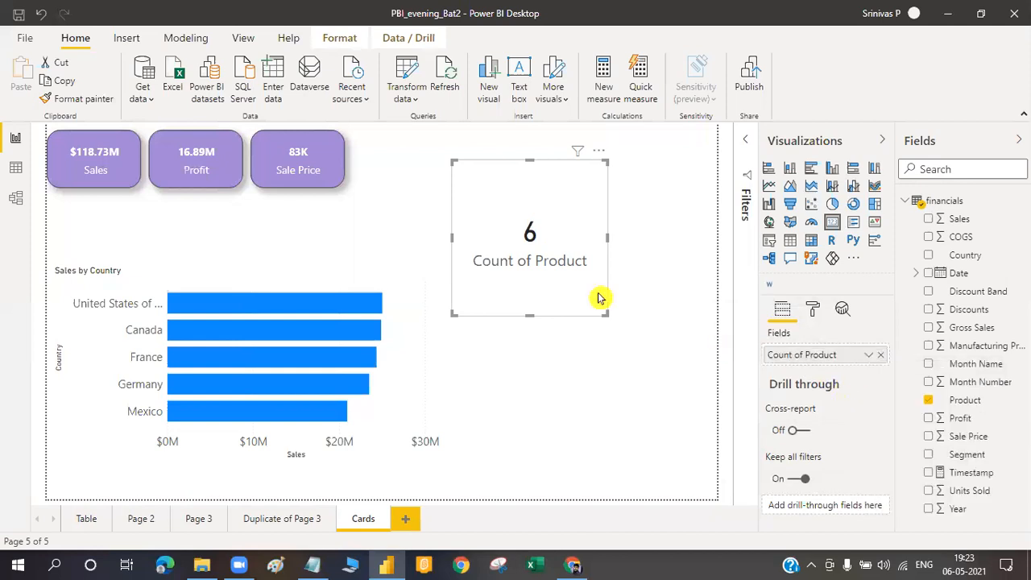
# - Reduce the Product card's height and re-add the Product field so the card uses the First summarization
pyautogui.moveTo(606, 316); pyautogui.dragTo(605, 247)
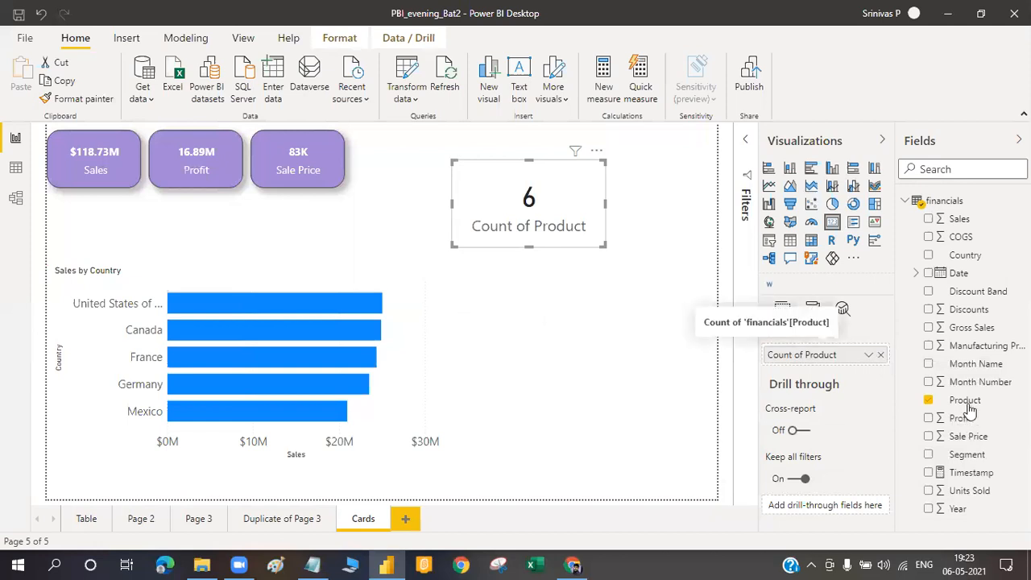
pyautogui.press('Delete')
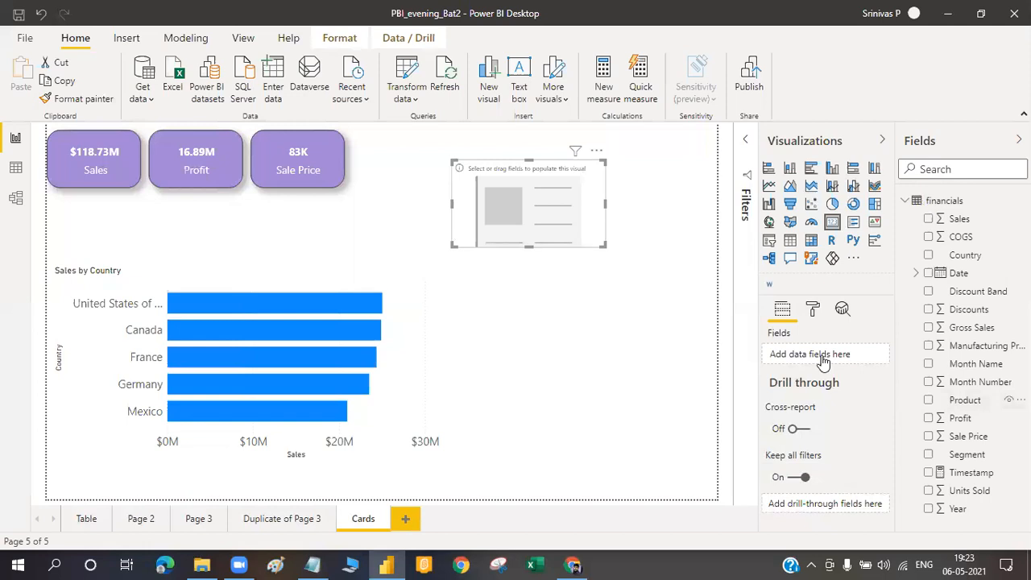
pyautogui.moveTo(823, 362); pyautogui.dragTo(822, 362)
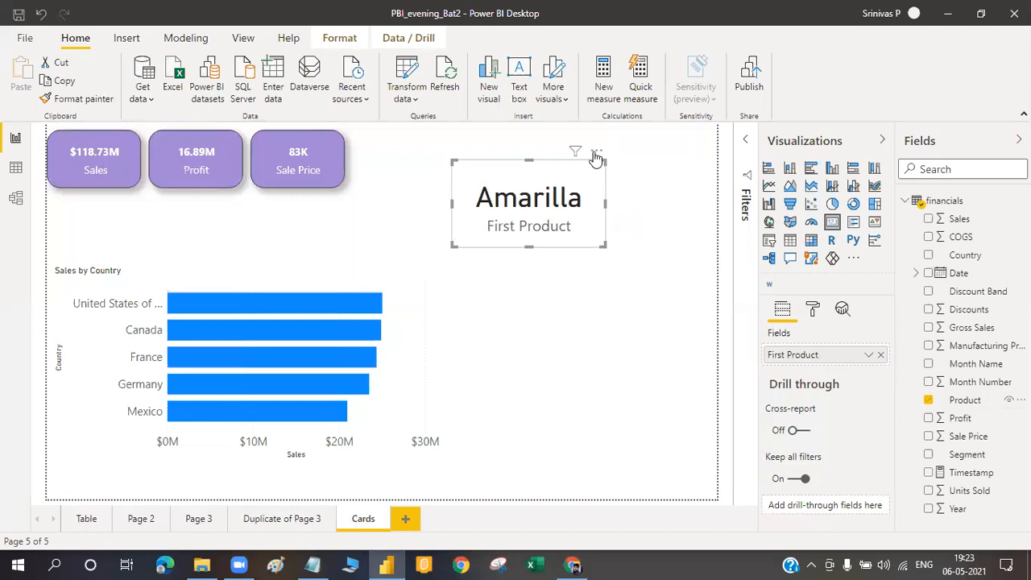
pyautogui.moveTo(596, 151); pyautogui.dragTo(575, 146)
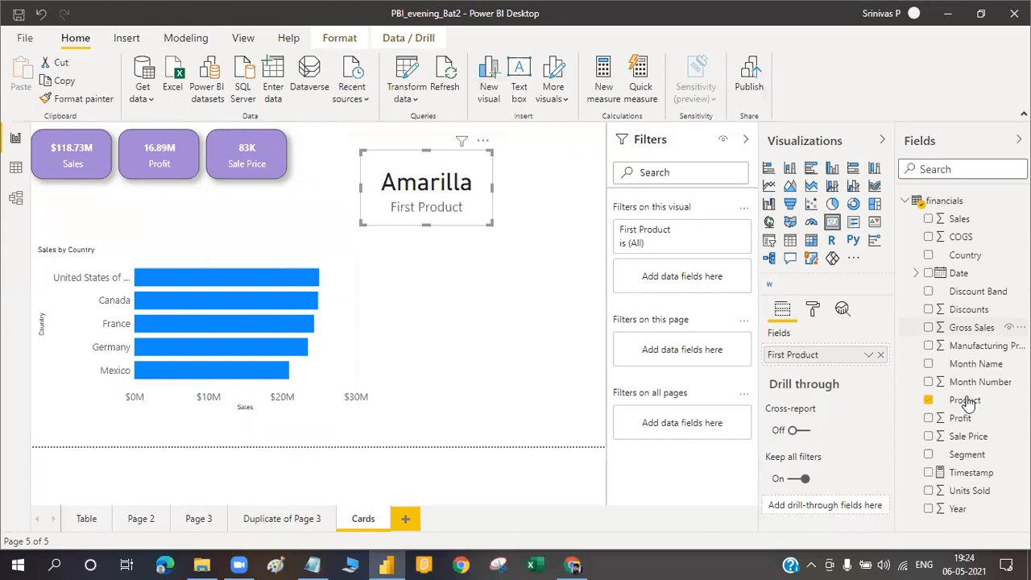
# - Set up a visual-level Top N filter on Product for the new card, showing the Top 1 item by Sales
pyautogui.moveTo(968, 404); pyautogui.dragTo(679, 279)
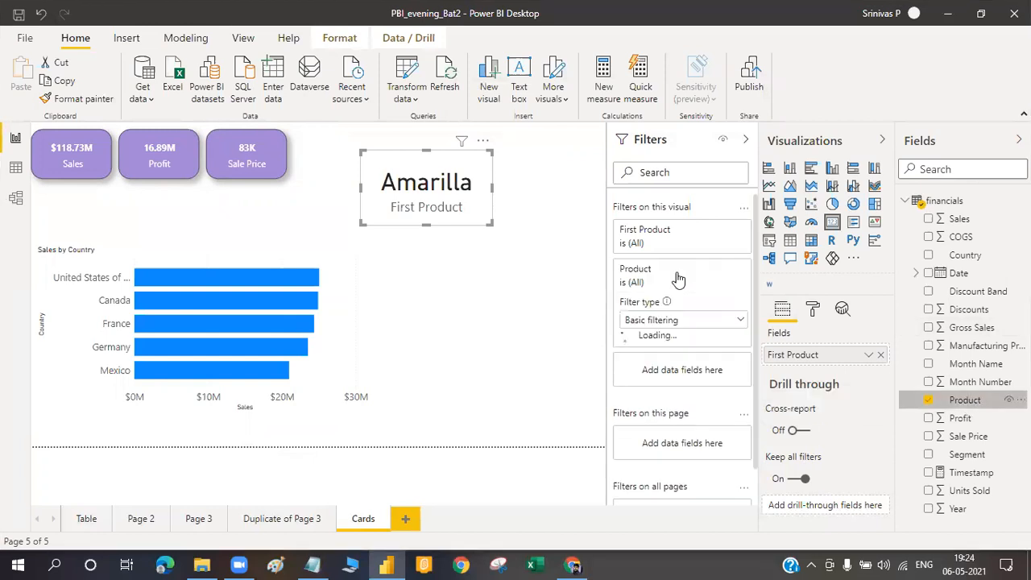
pyautogui.click(680, 322)
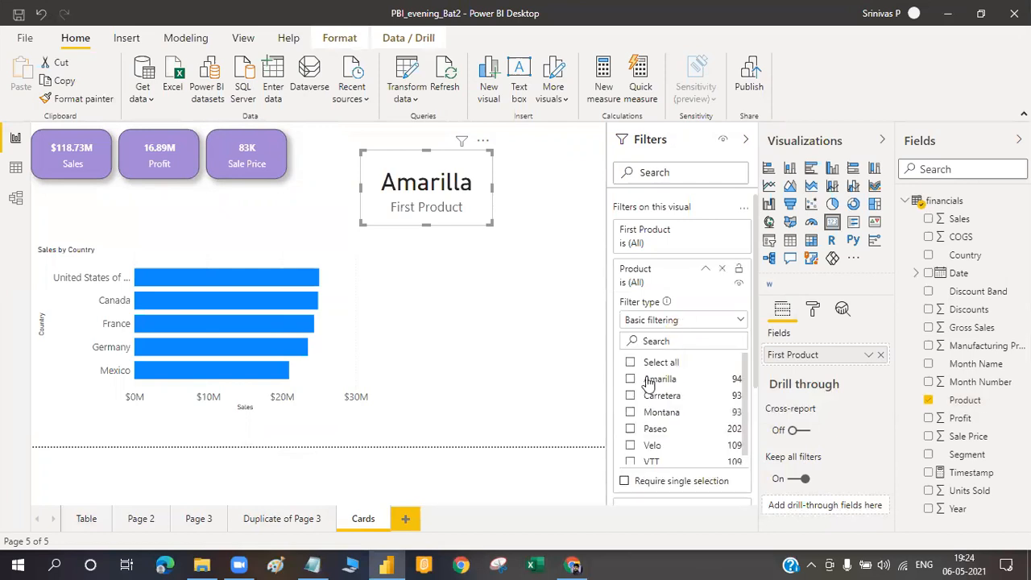
pyautogui.click(649, 380)
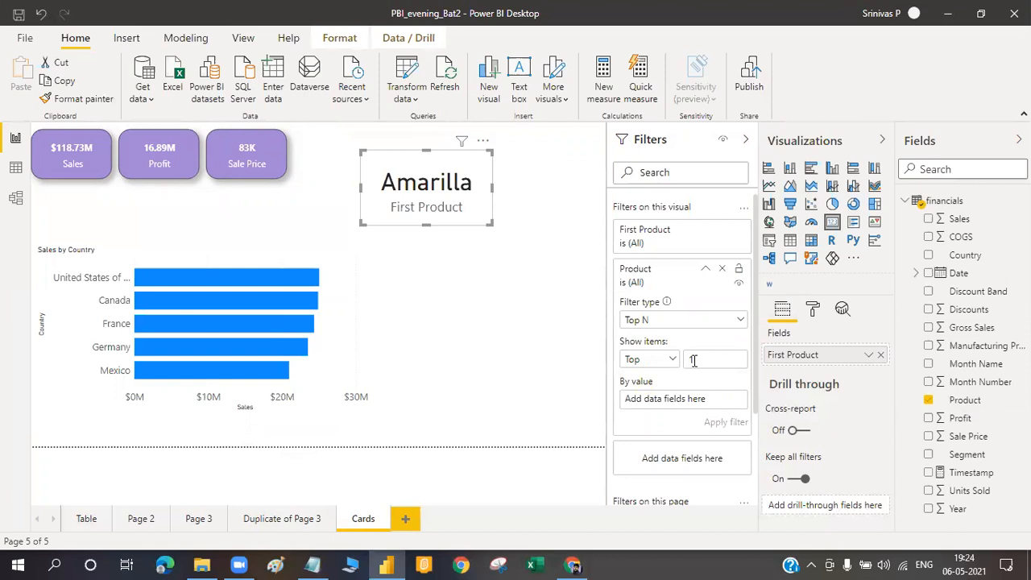
pyautogui.click(693, 360)
pyautogui.write('1')
pyautogui.moveTo(680, 407); pyautogui.dragTo(675, 401)
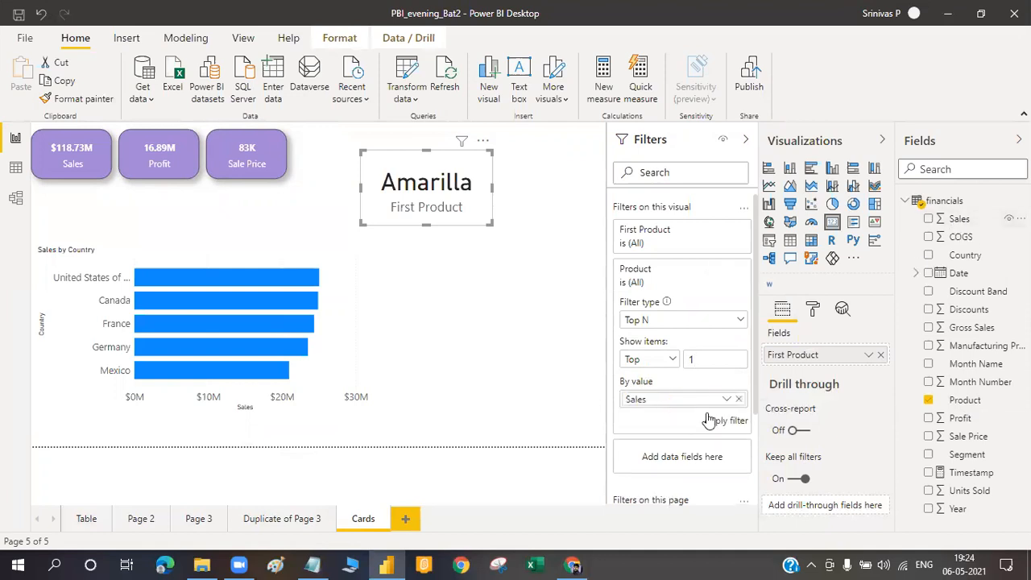
# - Narrow the Sales by Country bar chart to about two thirds of its width and deselect it
pyautogui.click(362, 258)
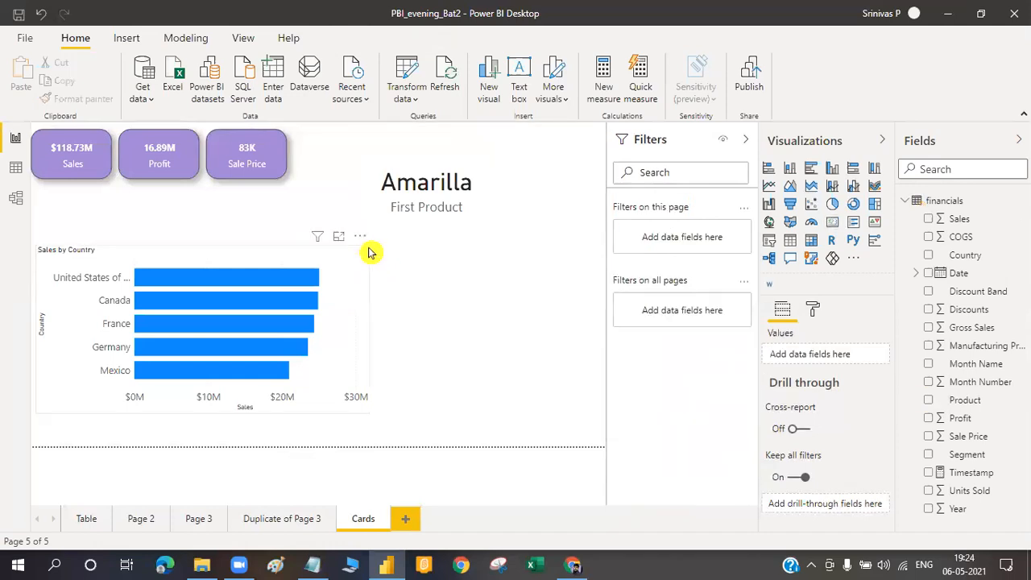
pyautogui.click(320, 262)
pyautogui.moveTo(284, 259); pyautogui.dragTo(276, 252)
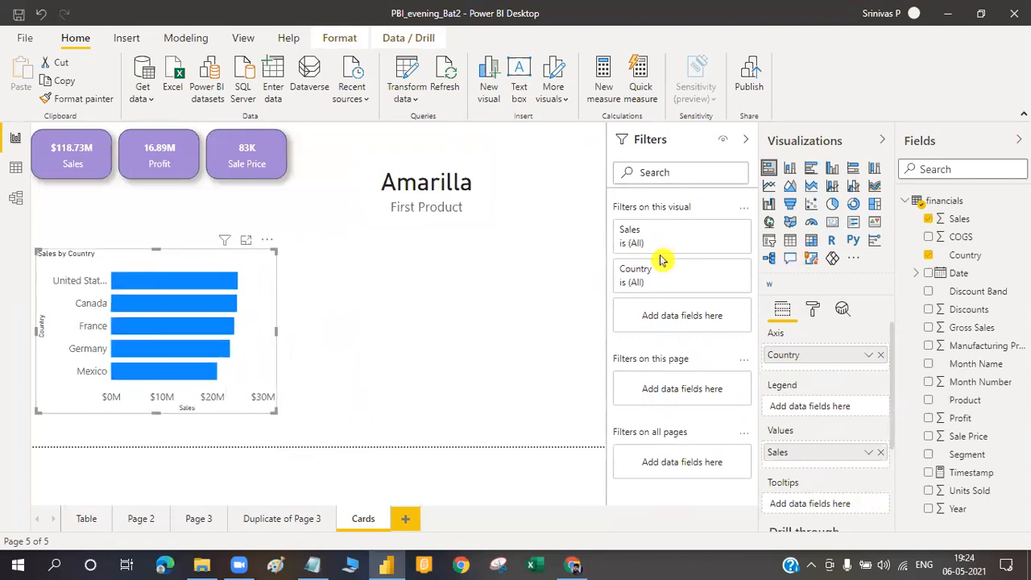
pyautogui.click(516, 250)
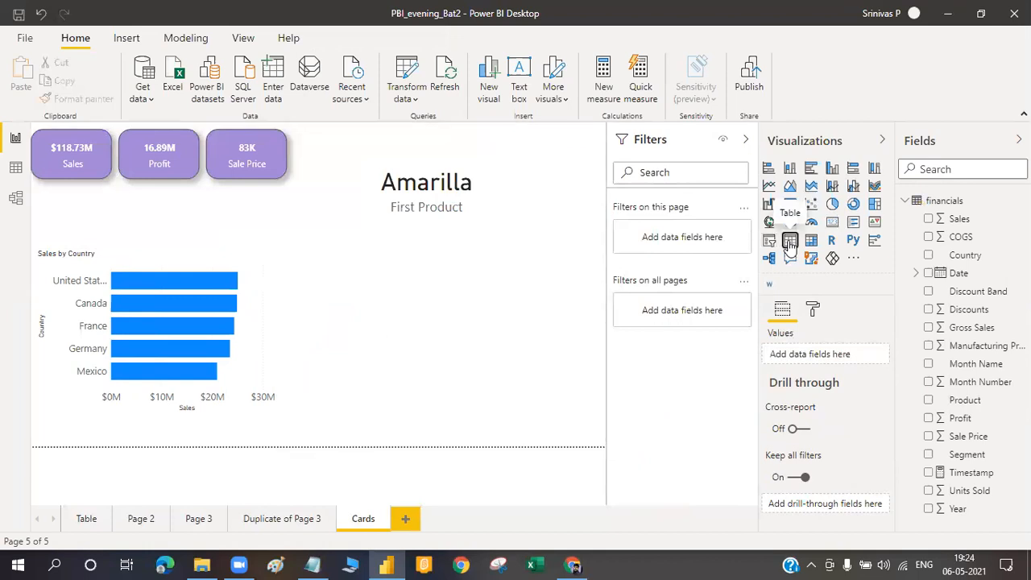
# - Add a table visual beside the Sales by Country chart with Product, Sales and Profit, and enlarge it to fit the columns
pyautogui.click(789, 242)
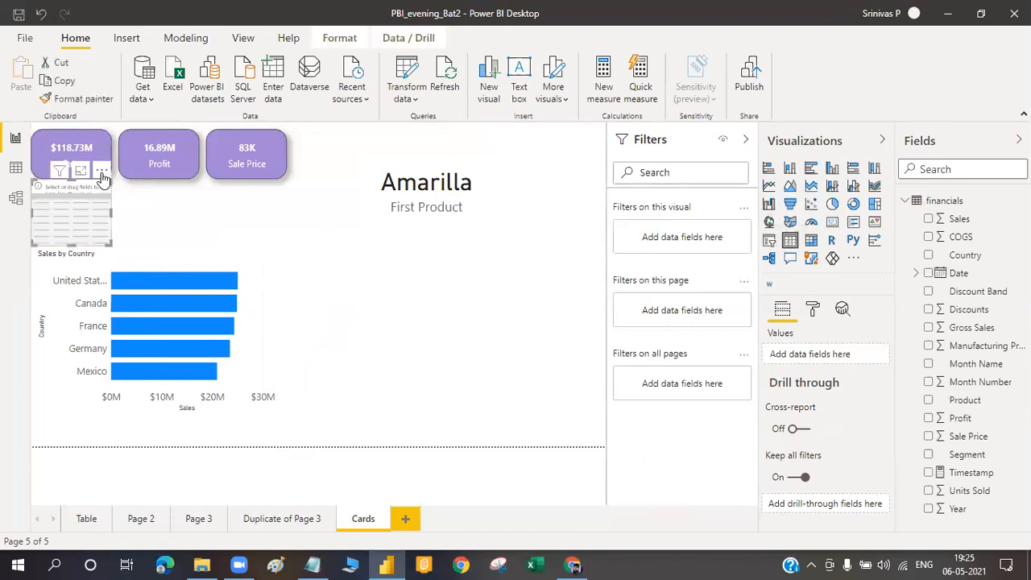
pyautogui.moveTo(324, 267); pyautogui.dragTo(507, 416)
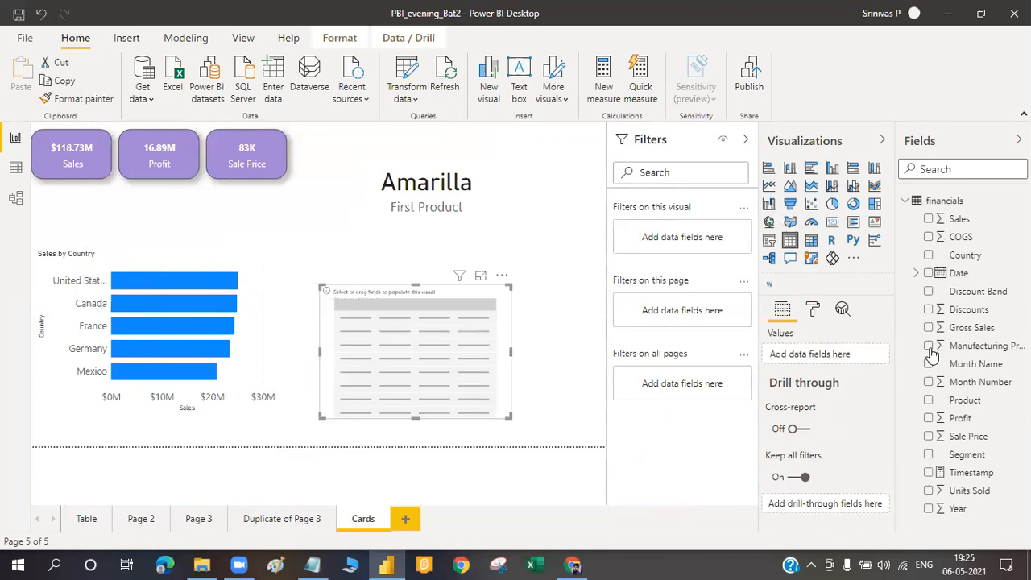
pyautogui.click(928, 400)
pyautogui.click(928, 419)
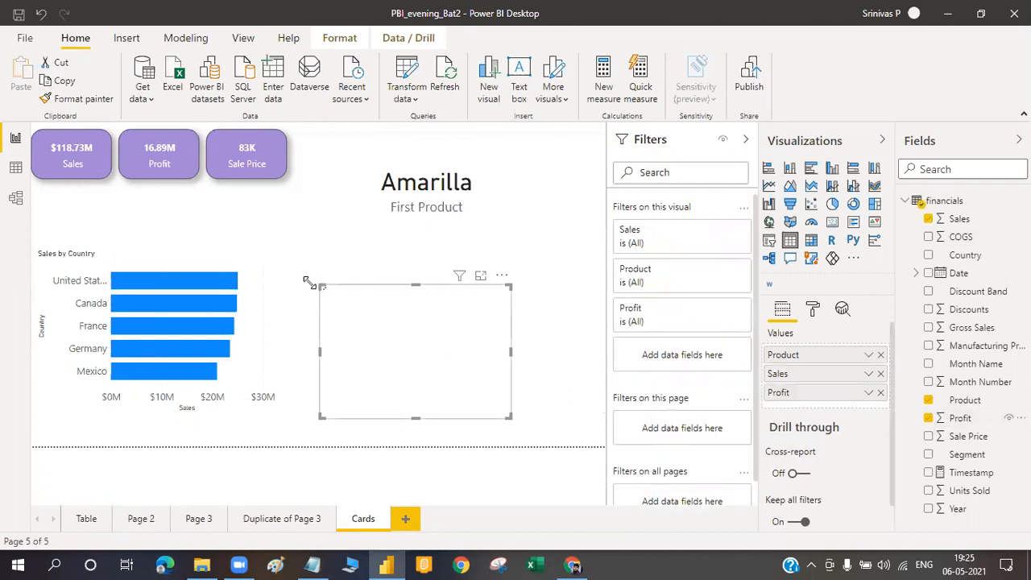
pyautogui.moveTo(323, 287); pyautogui.dragTo(284, 271)
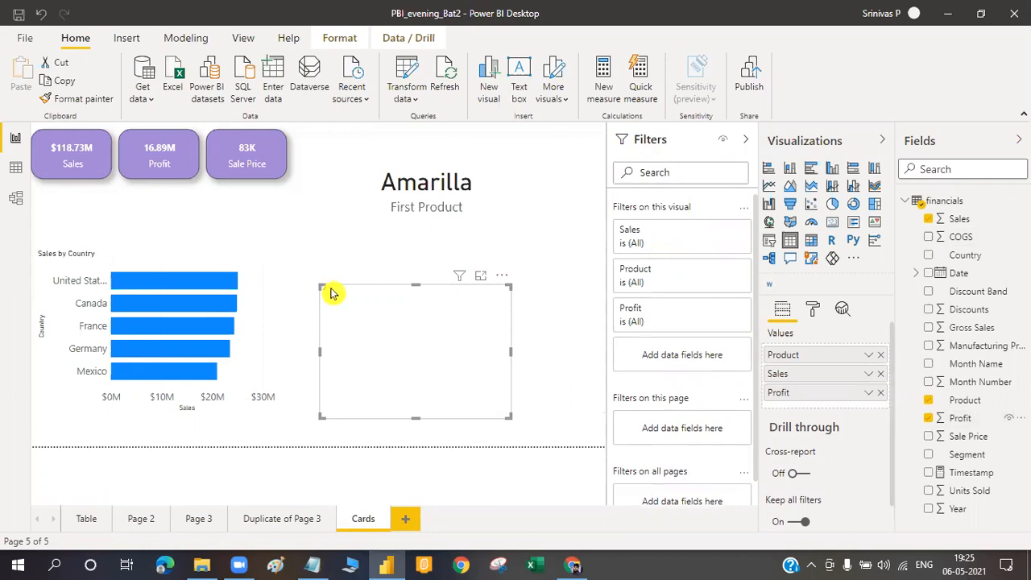
pyautogui.moveTo(510, 417); pyautogui.dragTo(584, 423)
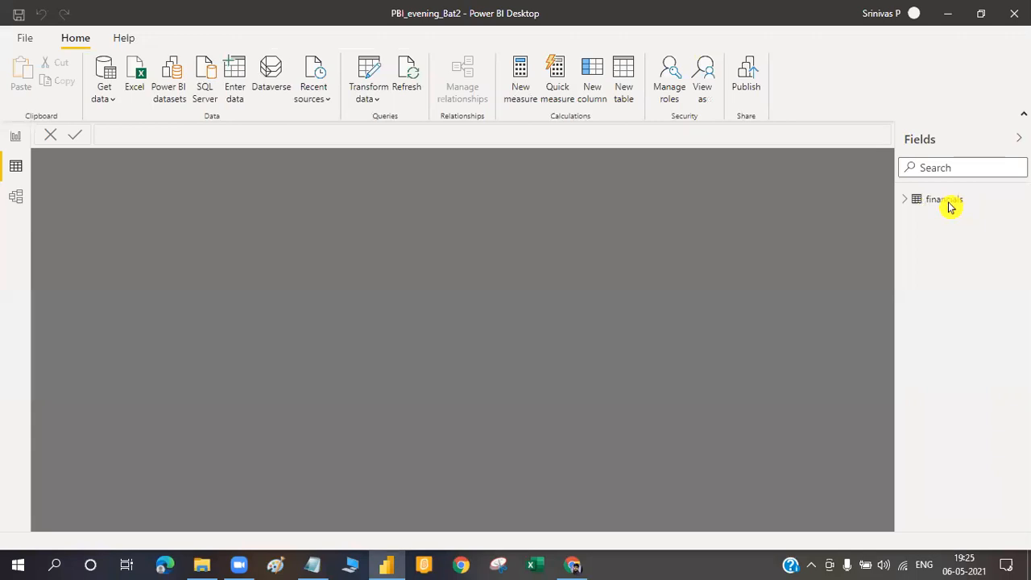
# - Set the financials table's Sales column to 0 decimal places and sort the report's product table by Sales in descending order
pyautogui.click(717, 254)
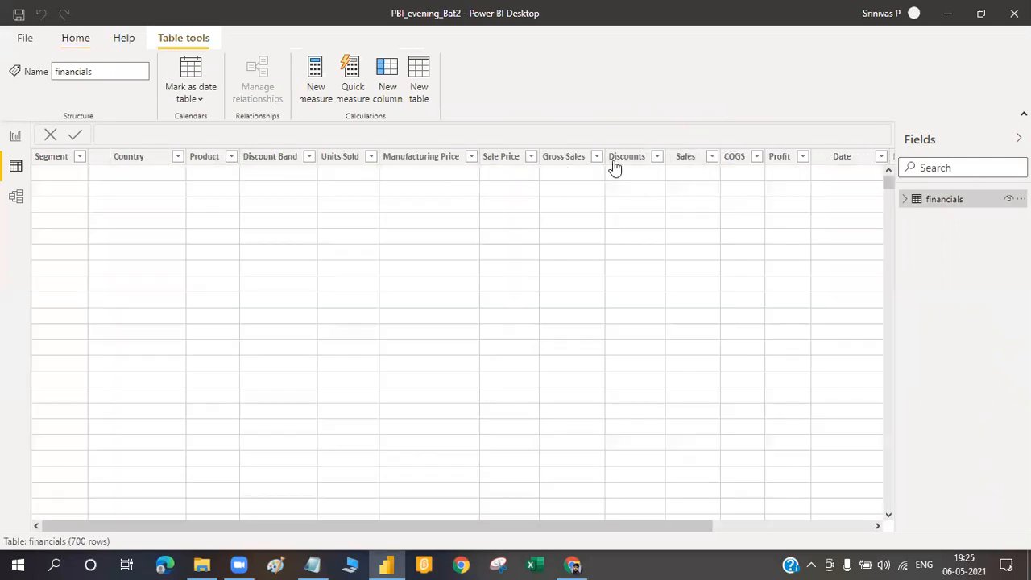
pyautogui.click(614, 158)
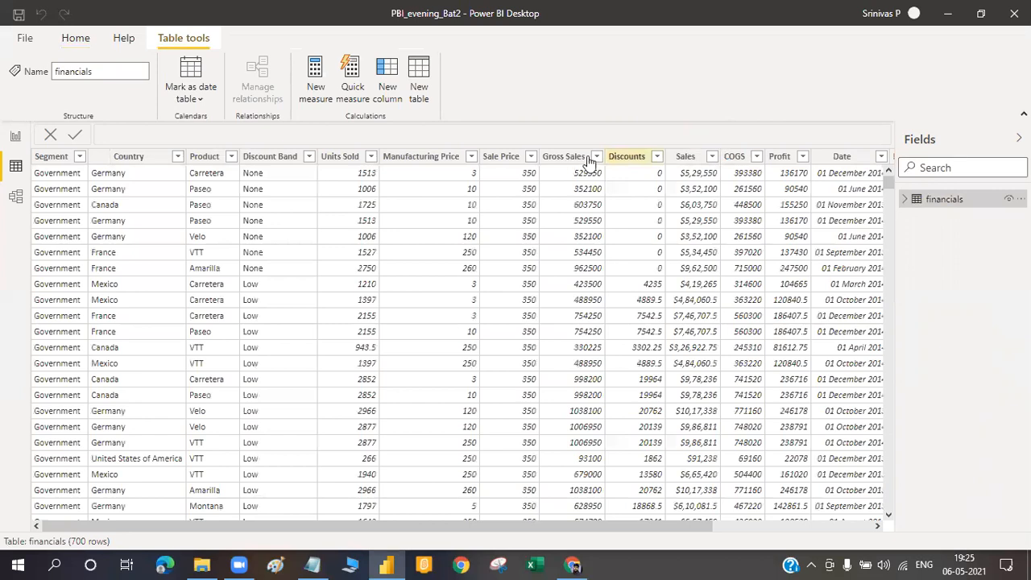
pyautogui.click(688, 161)
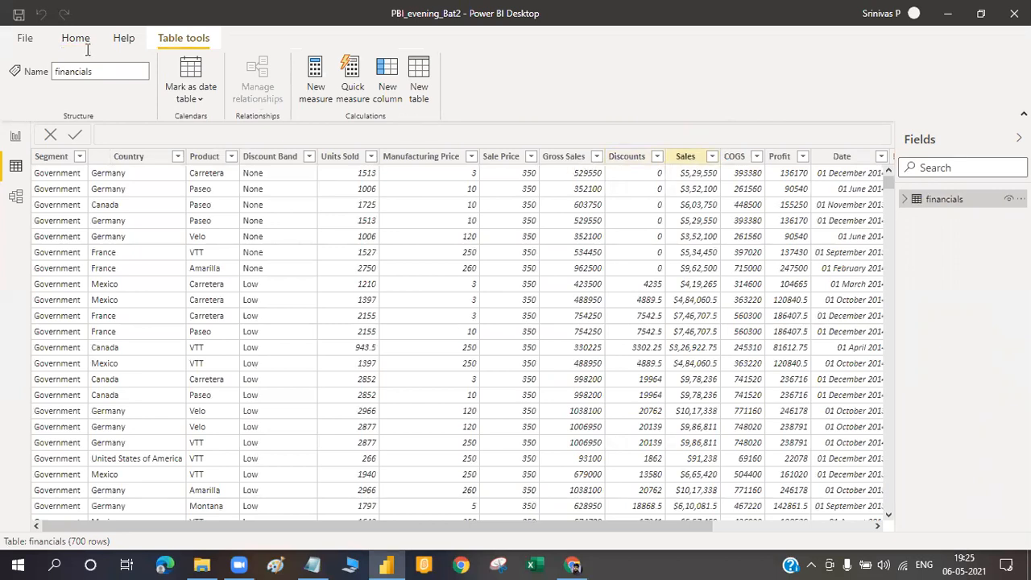
pyautogui.click(683, 157)
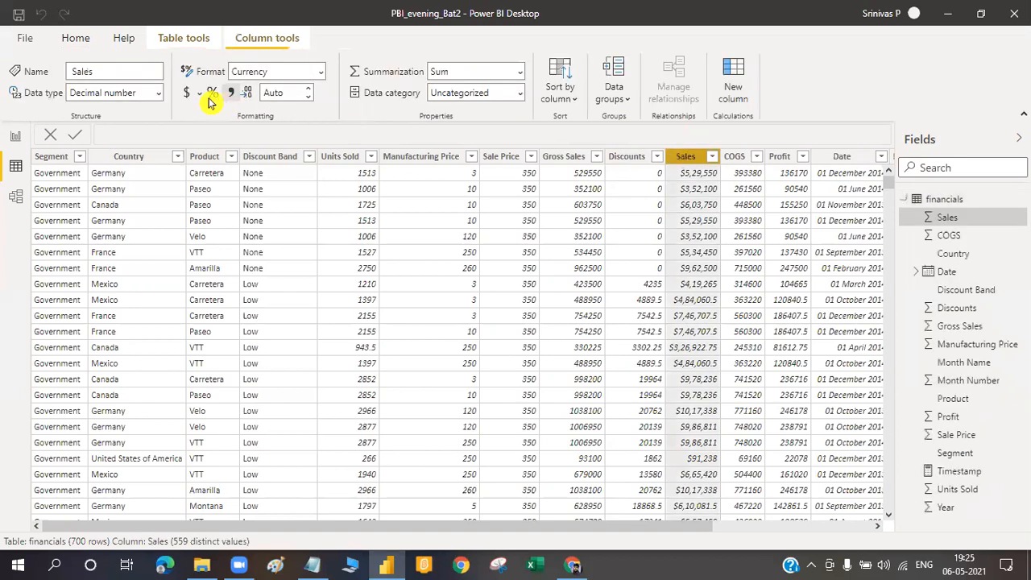
pyautogui.click(296, 92)
pyautogui.write('0')
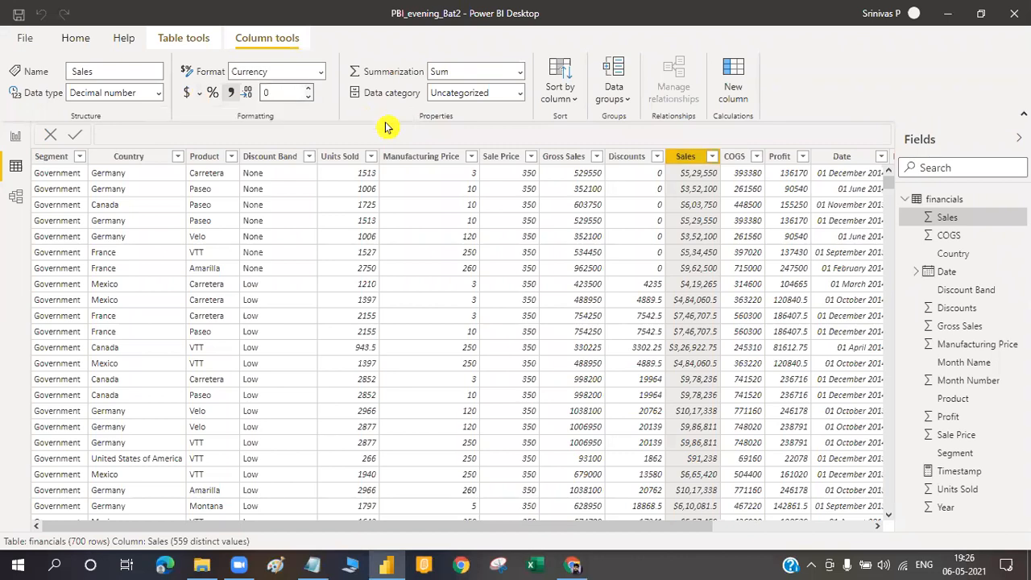
pyautogui.click(387, 127)
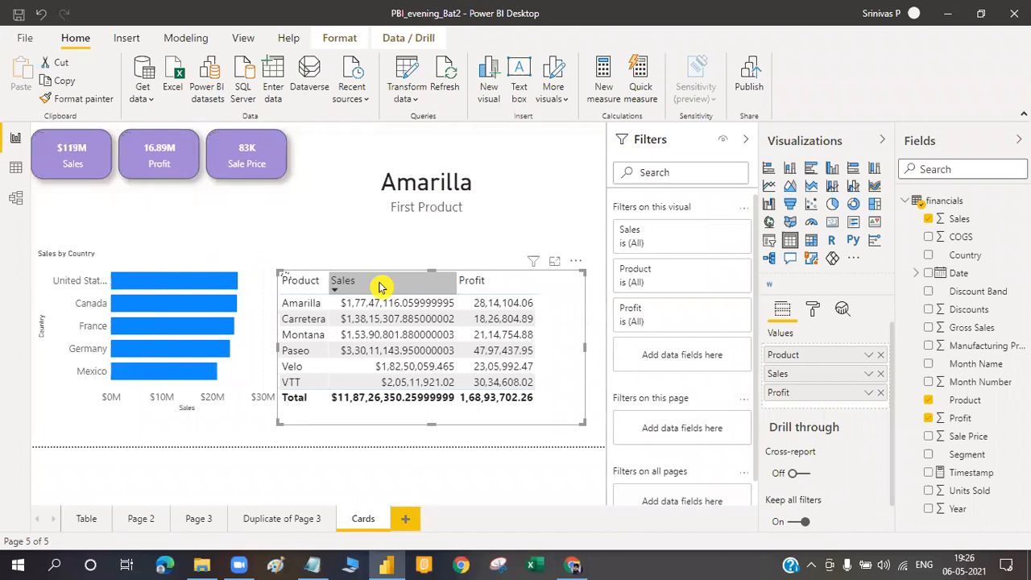
pyautogui.click(381, 286)
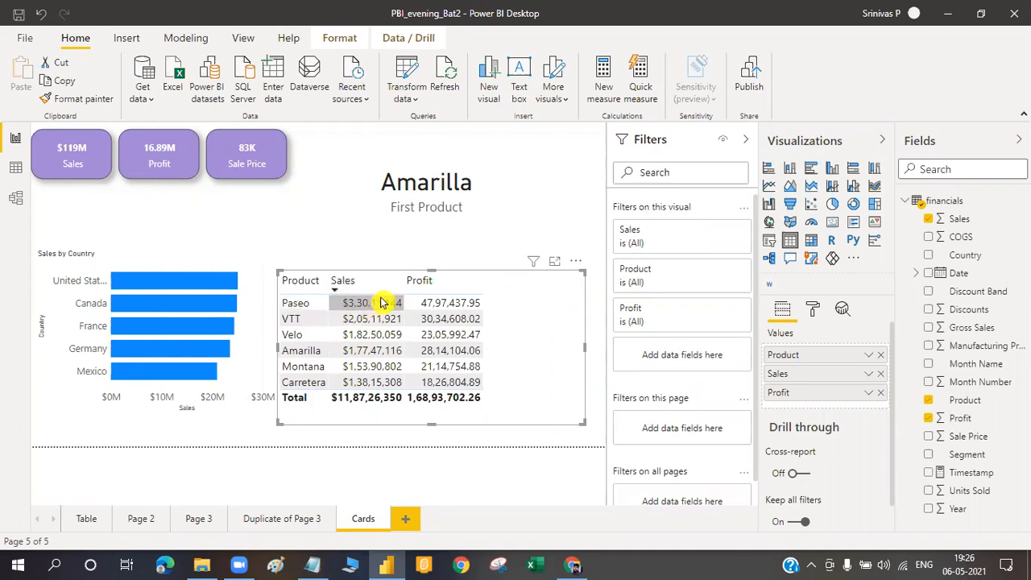
# - Complete the Product card's Top N filter with Top 1 by Sales and apply it
pyautogui.click(485, 169)
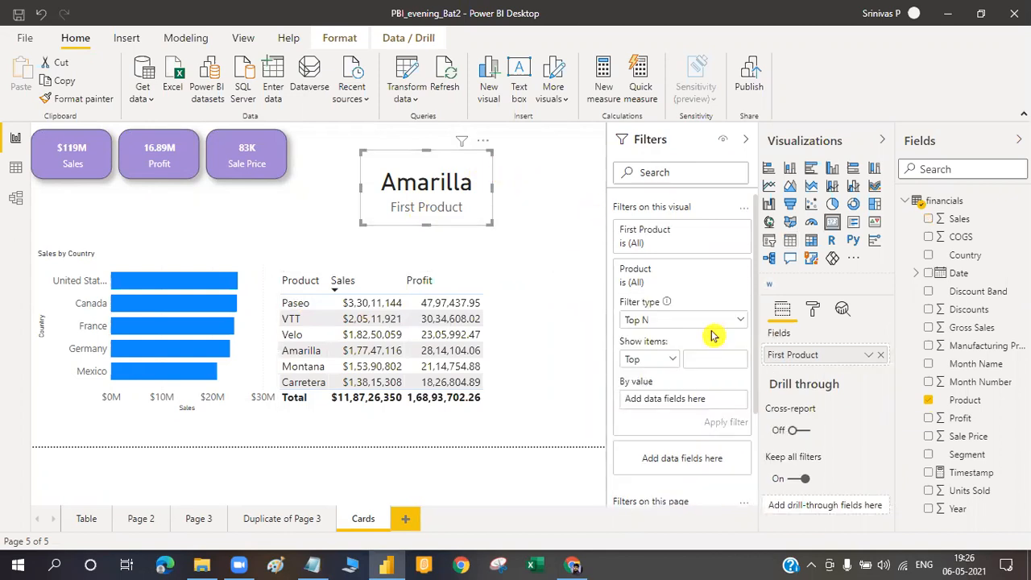
pyautogui.click(704, 364)
pyautogui.write('1')
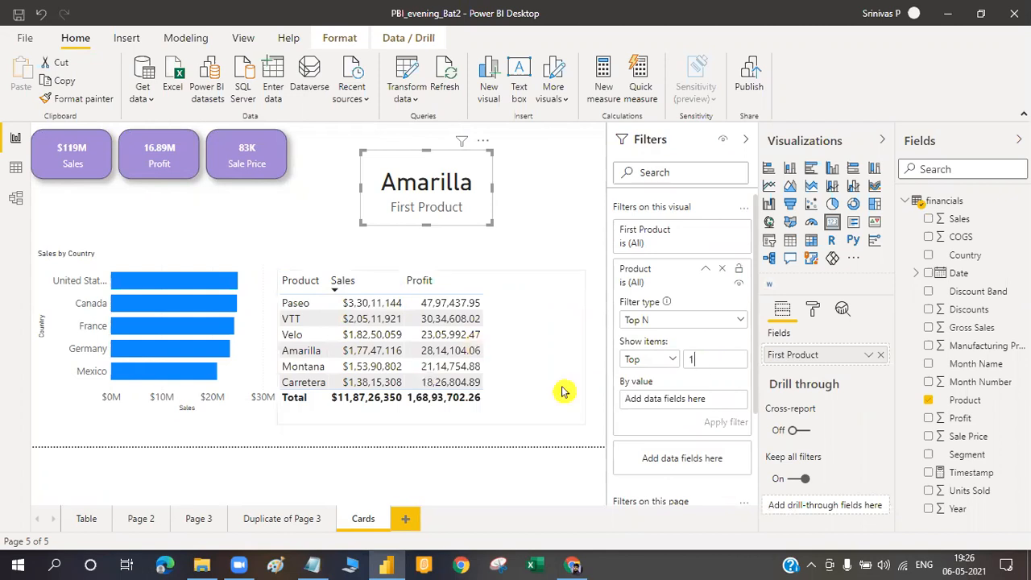
pyautogui.moveTo(734, 401); pyautogui.dragTo(679, 408)
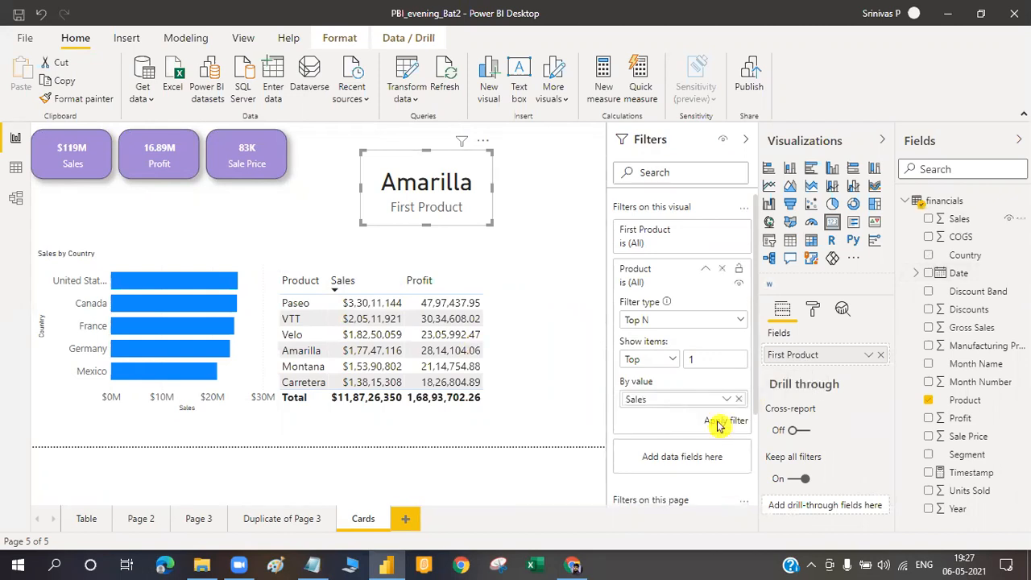
pyautogui.click(719, 424)
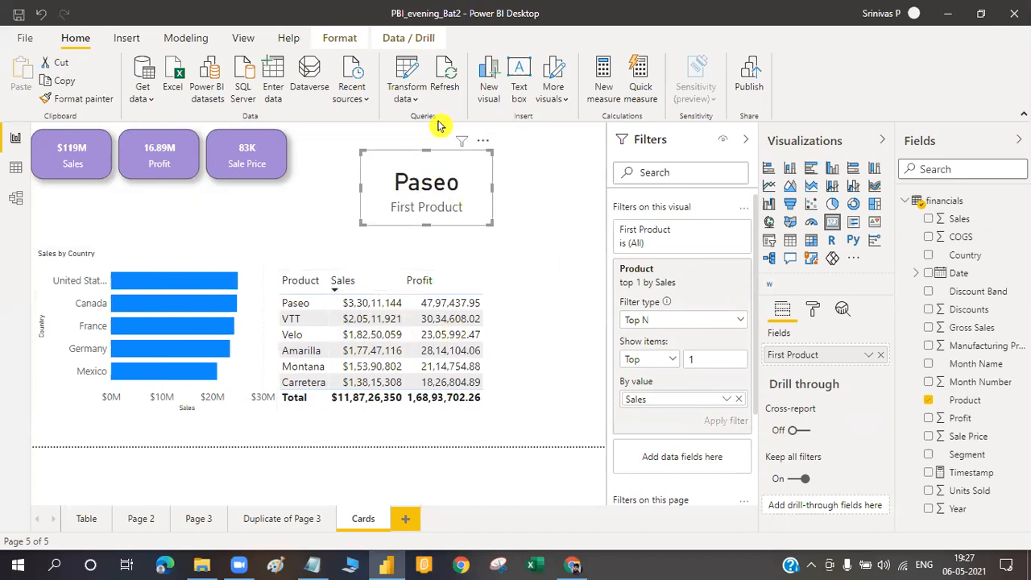
# - Move the Product card up beside the Sale Price card, shrink it slightly, and rename its field for this visual as Top sale Prod
pyautogui.moveTo(483, 142); pyautogui.dragTo(439, 127)
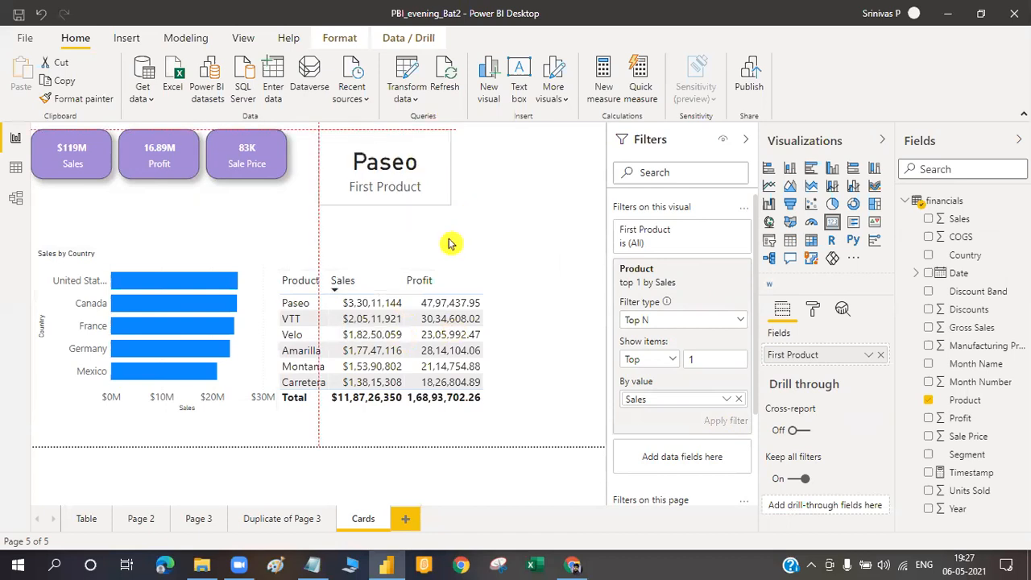
pyautogui.moveTo(450, 201); pyautogui.dragTo(445, 198)
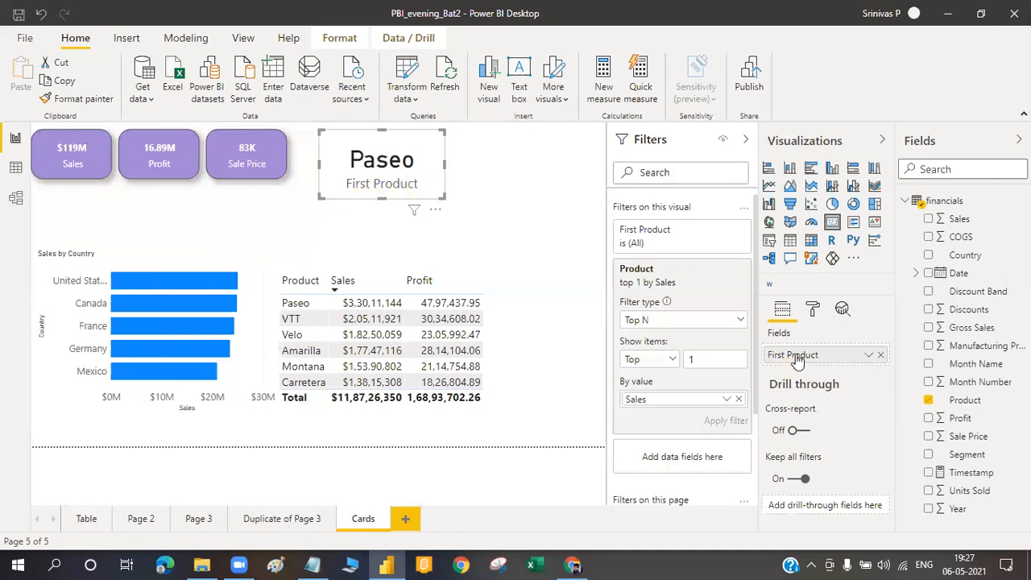
pyautogui.click(868, 356)
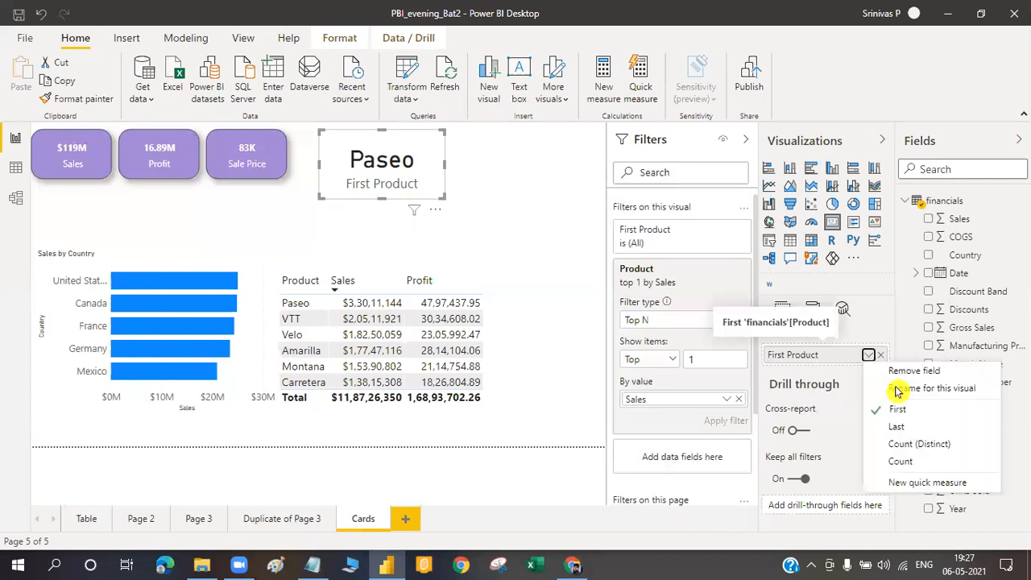
pyautogui.click(818, 360)
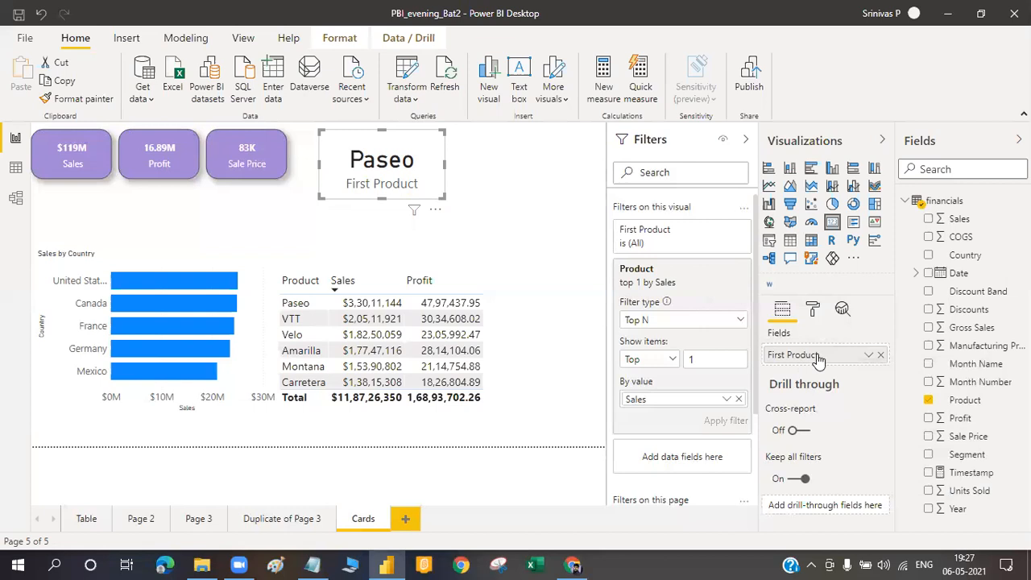
pyautogui.doubleClick(768, 358)
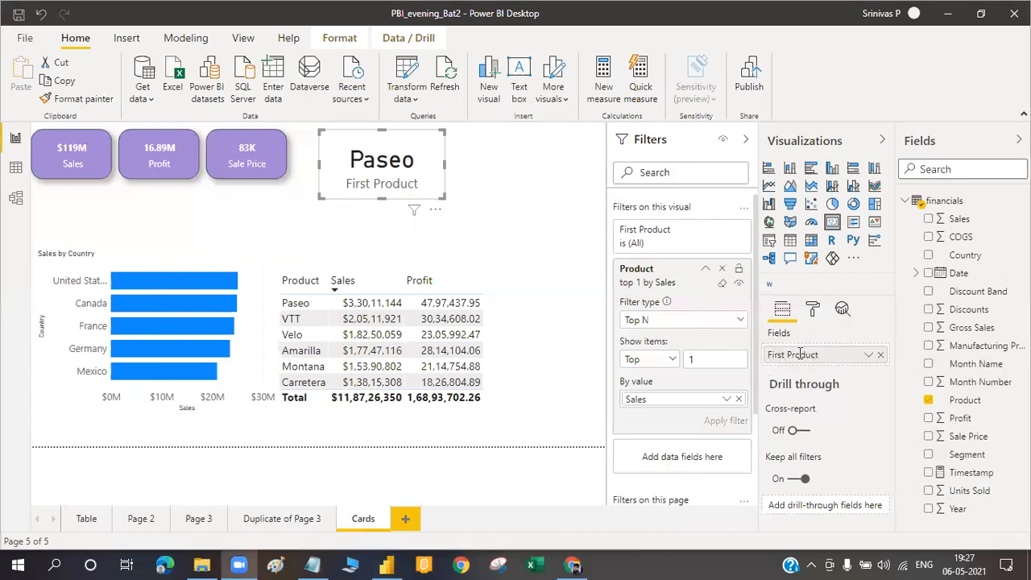
pyautogui.doubleClick(800, 355)
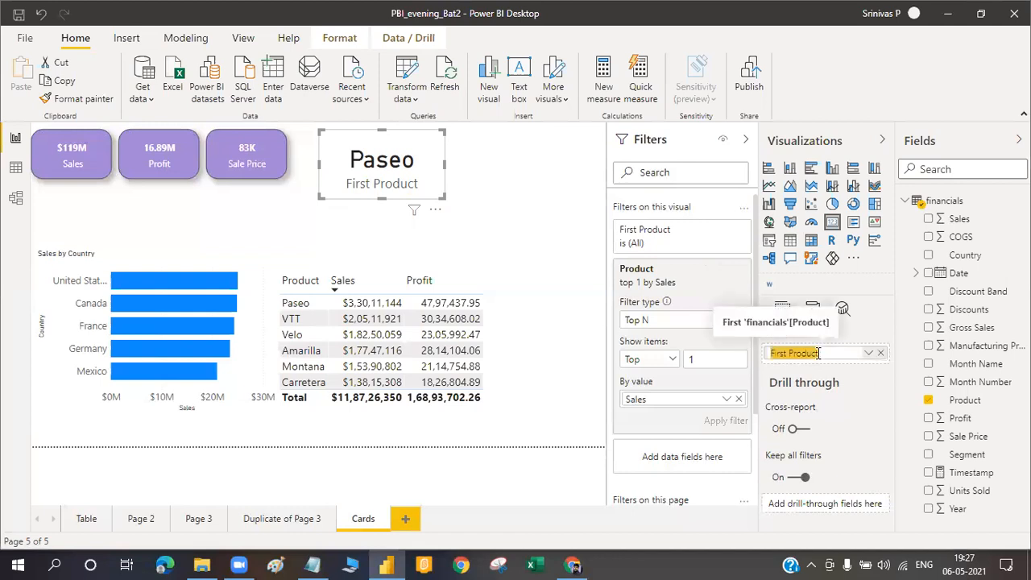
pyautogui.write('Top sale Prod')
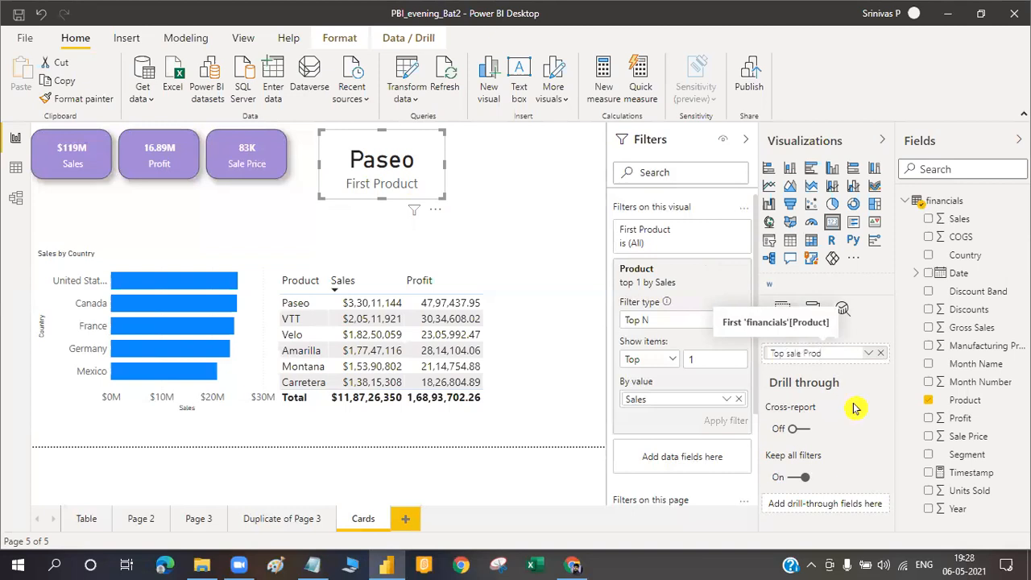
pyautogui.press('Return')
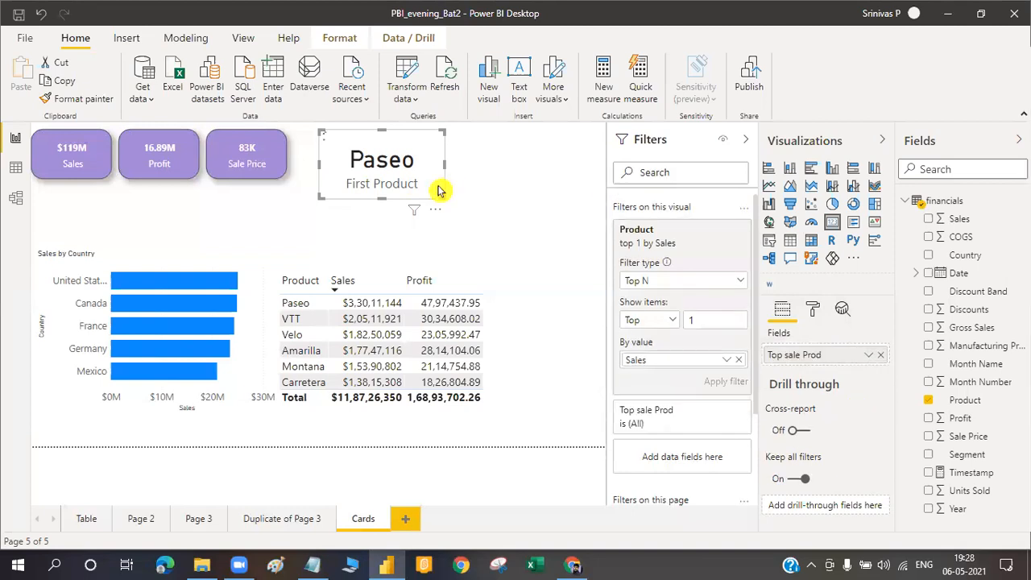
# - Cross-filter the page by Canada, France, Germany and Mexico in turn, comparing the Top sale Prod card with the product table
pyautogui.click(187, 306)
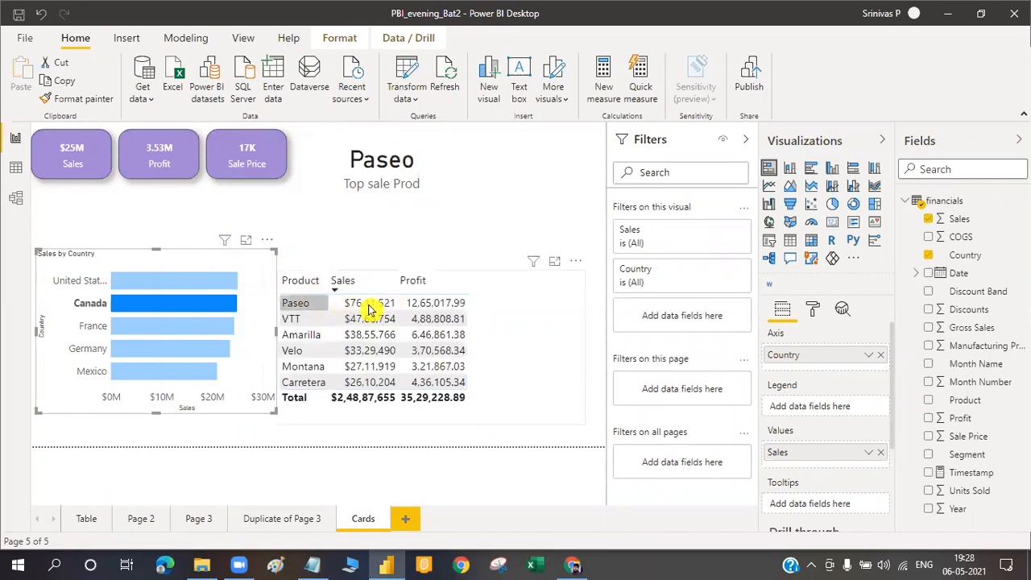
pyautogui.click(190, 332)
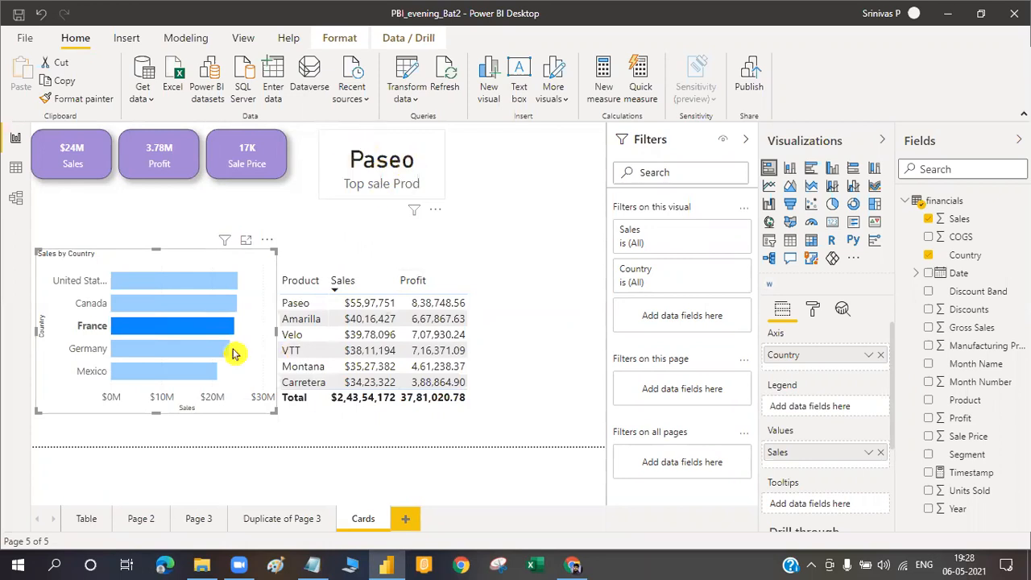
pyautogui.click(182, 352)
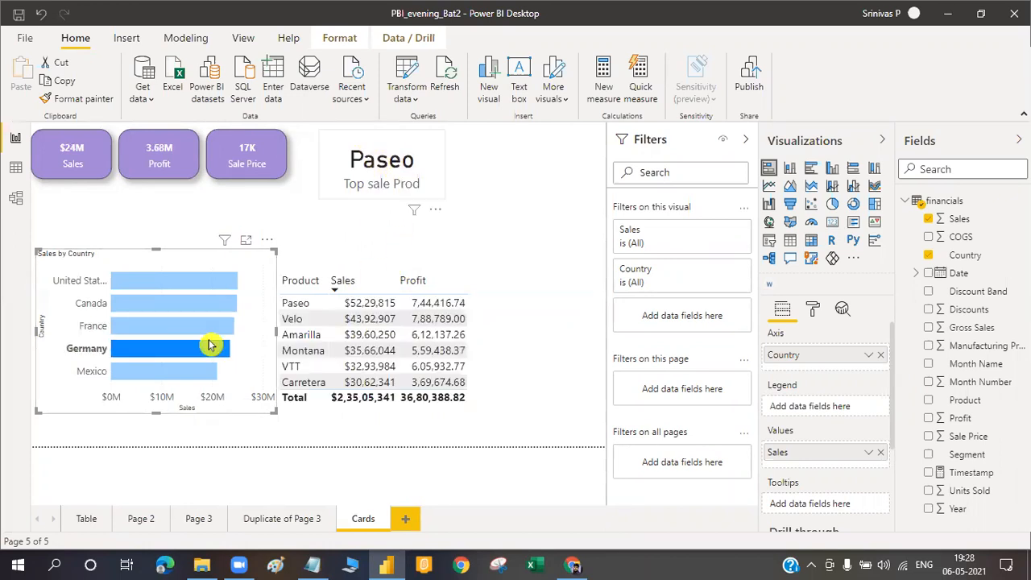
pyautogui.click(171, 377)
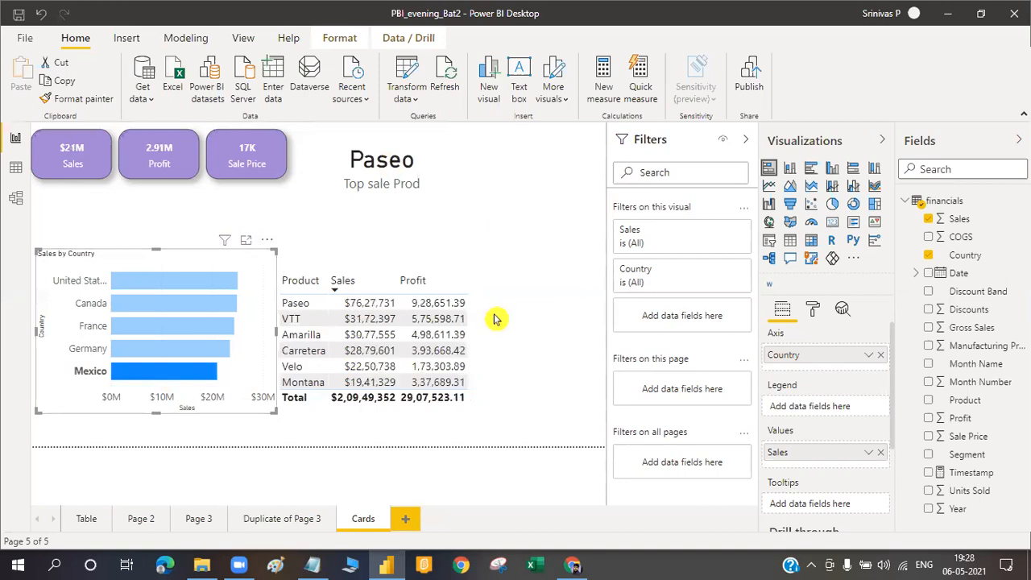
# - Reduce the product table's width and height to fit its data and deselect it
pyautogui.click(581, 272)
pyautogui.moveTo(598, 286); pyautogui.dragTo(504, 288)
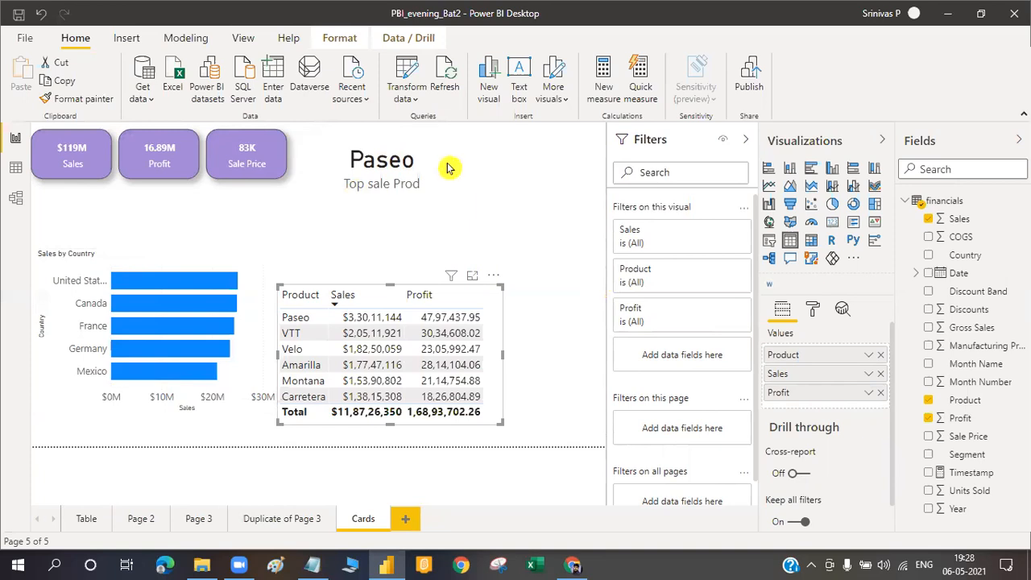
pyautogui.click(499, 176)
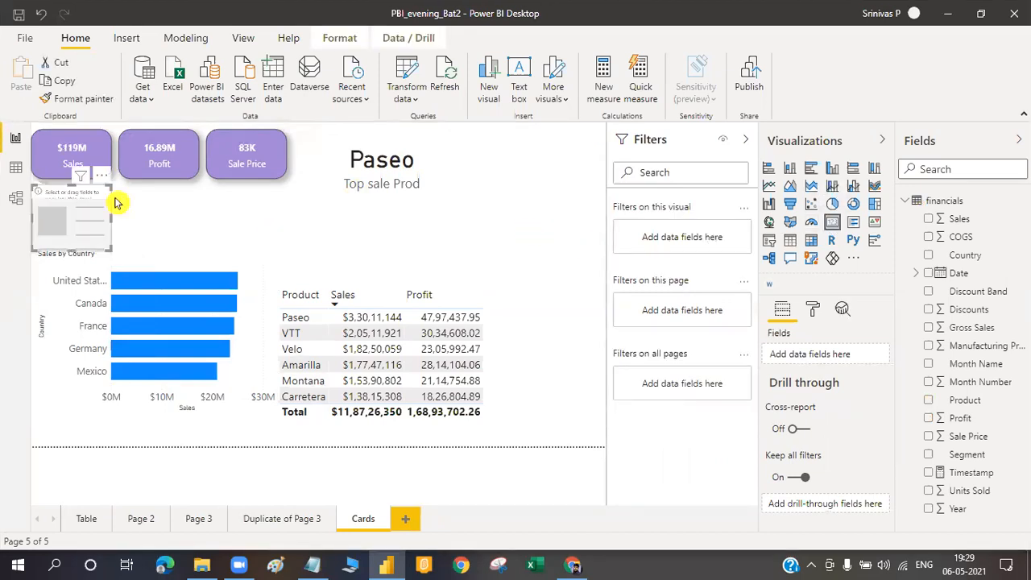
# - Place a new card above the product table, beside the Top sale Prod card, enlarge it, and add the Product field
pyautogui.moveTo(103, 180); pyautogui.dragTo(250, 221)
pyautogui.moveTo(540, 195); pyautogui.dragTo(560, 124)
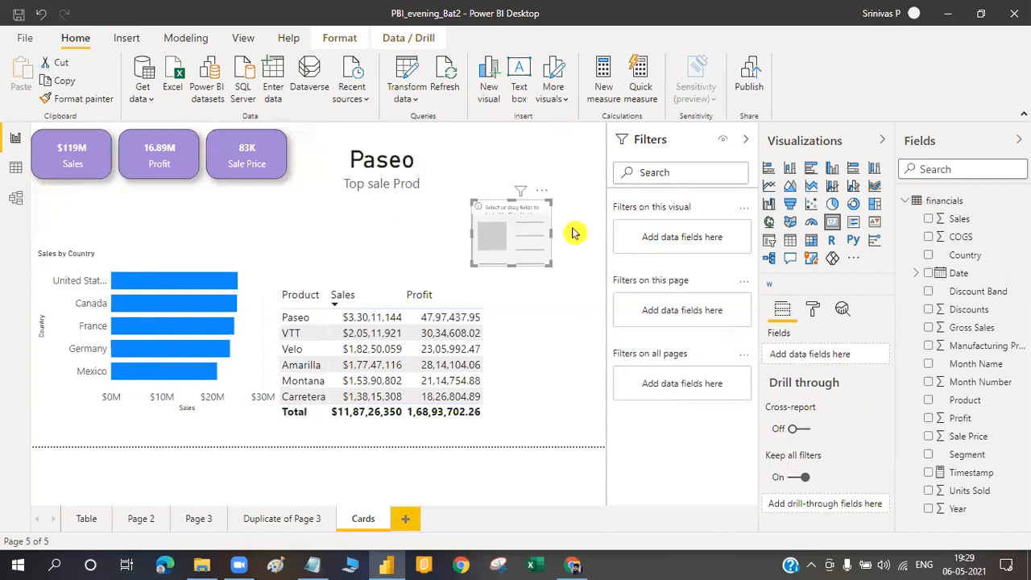
pyautogui.moveTo(552, 201); pyautogui.dragTo(561, 173)
pyautogui.moveTo(466, 176); pyautogui.dragTo(464, 166)
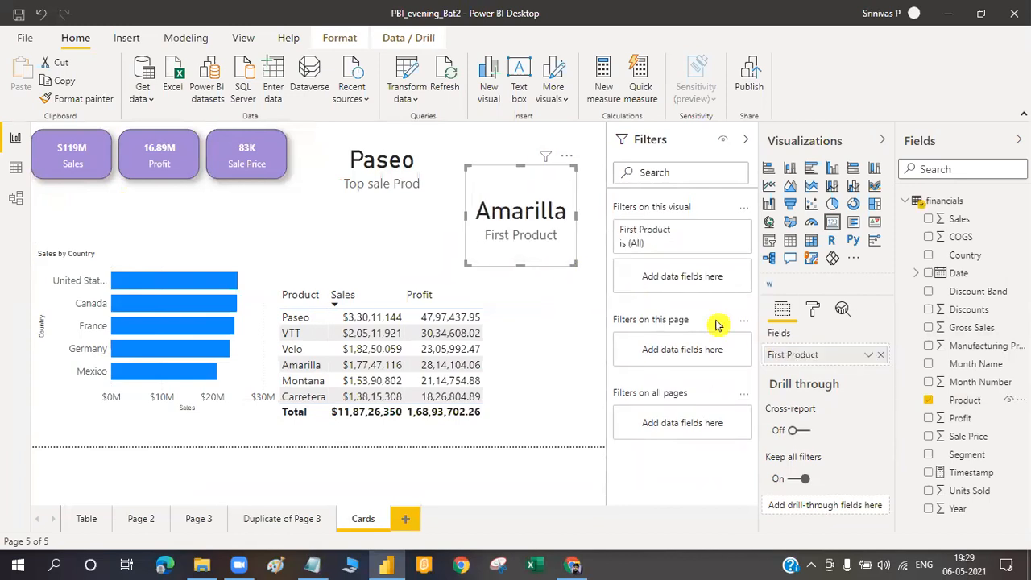
# - Filter the new Product card to the top 1 Product by Profit with a Top N filter and apply it
pyautogui.moveTo(705, 282); pyautogui.dragTo(694, 279)
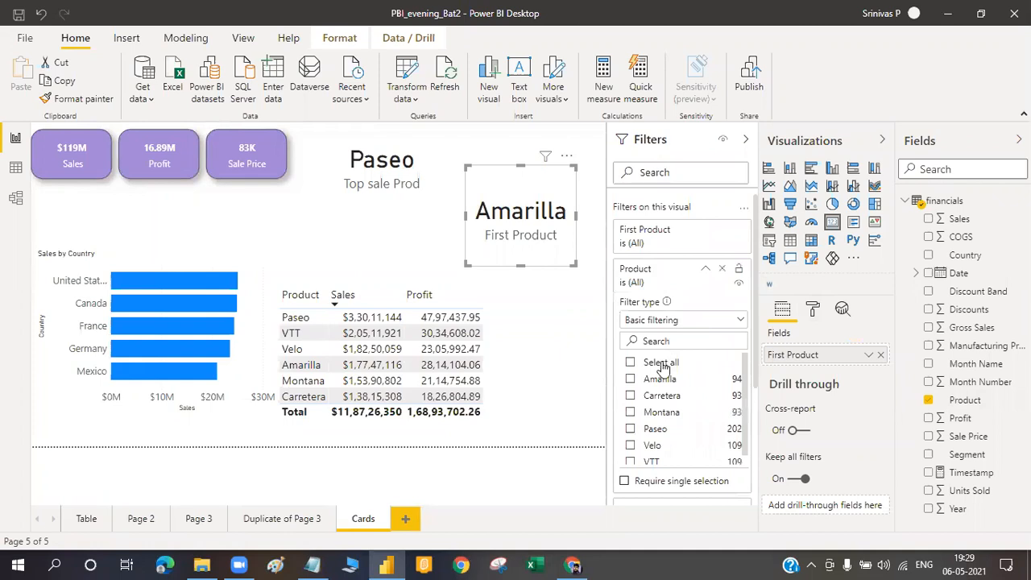
pyautogui.click(683, 321)
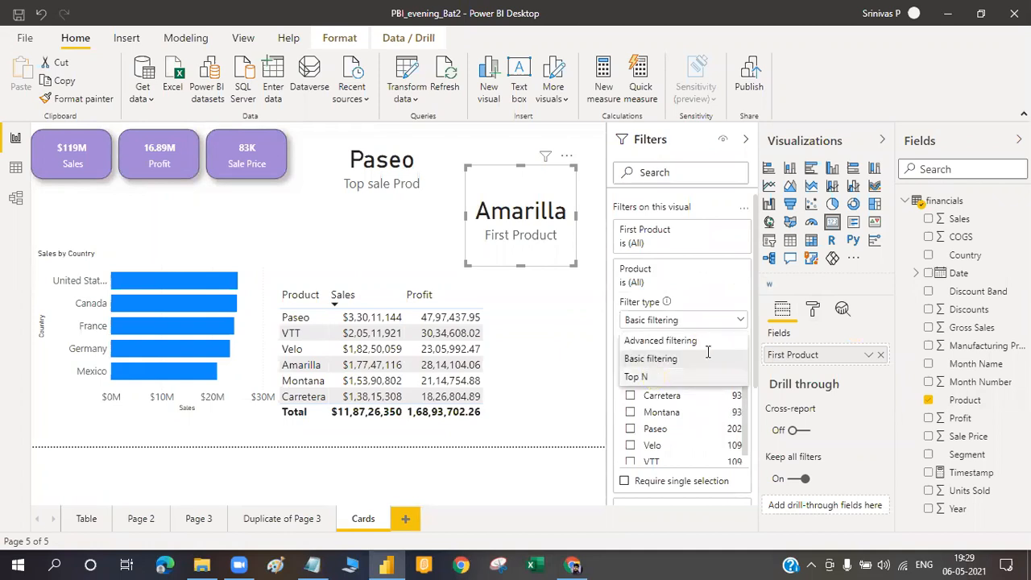
pyautogui.click(701, 376)
pyautogui.write('1')
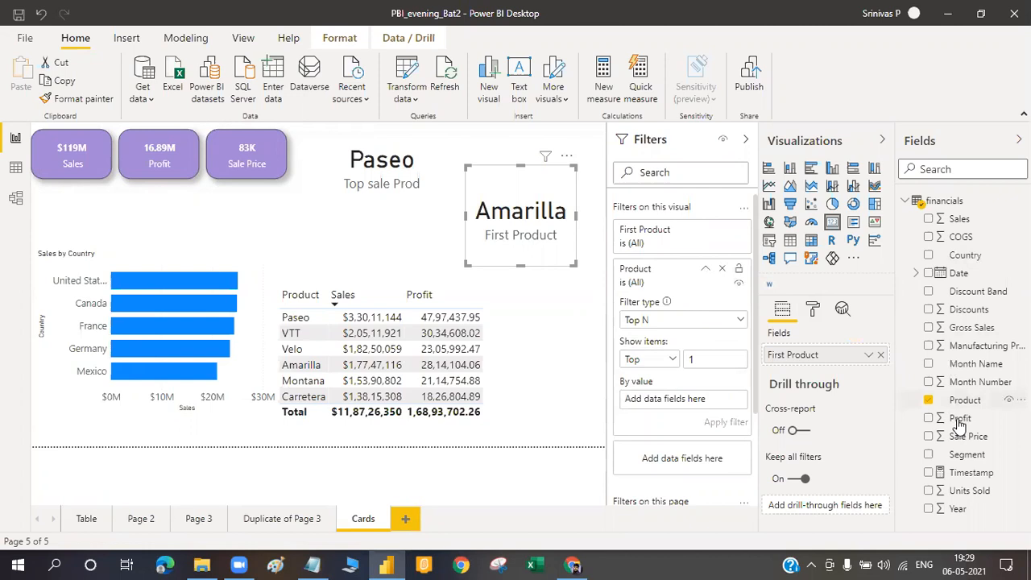
pyautogui.moveTo(677, 408); pyautogui.dragTo(663, 402)
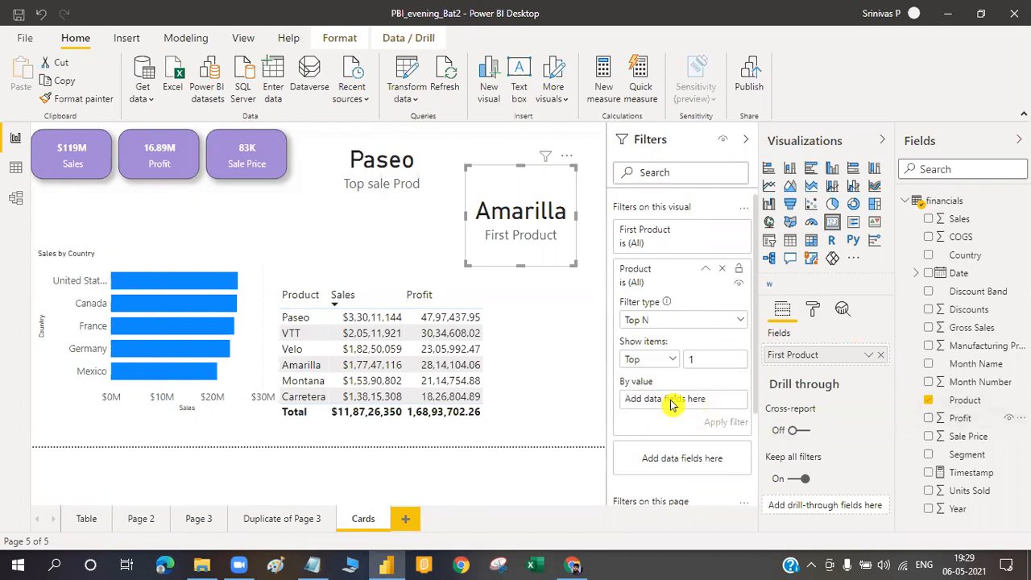
pyautogui.moveTo(962, 421); pyautogui.dragTo(676, 403)
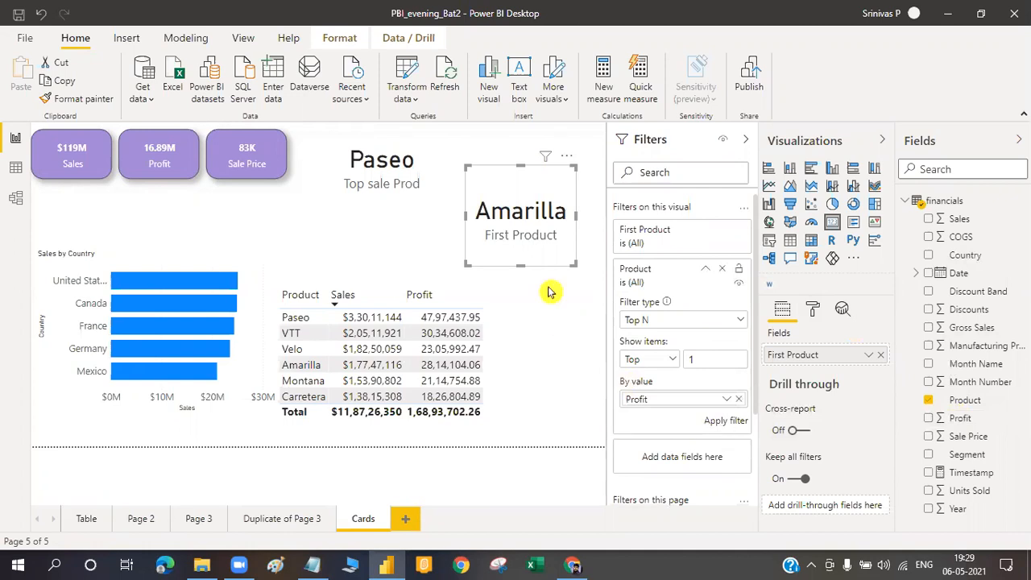
pyautogui.click(720, 422)
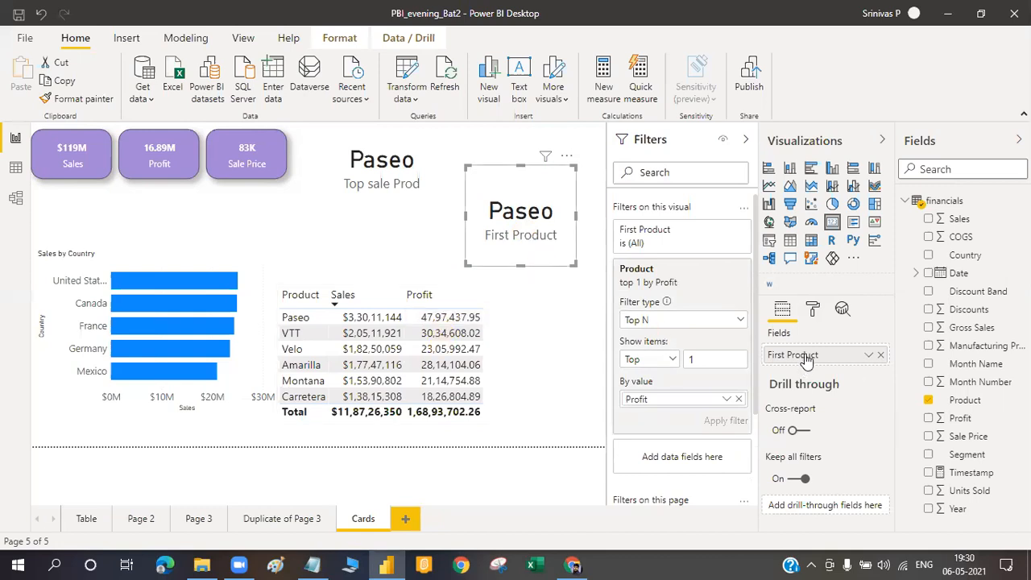
# - Rename the filtered card's field for this visual as Top Profit product
pyautogui.doubleClick(859, 347)
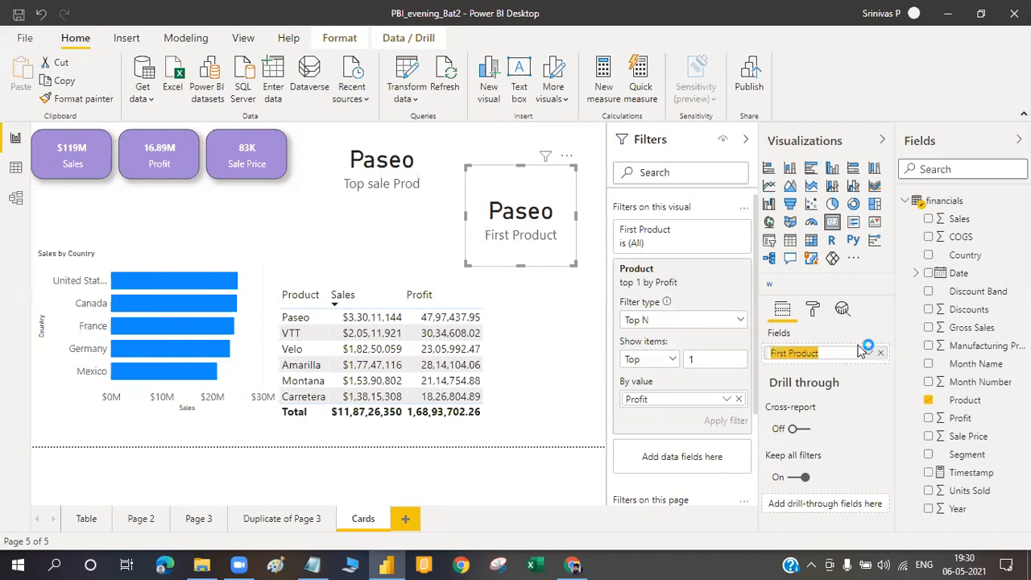
pyautogui.write('Top Prof')
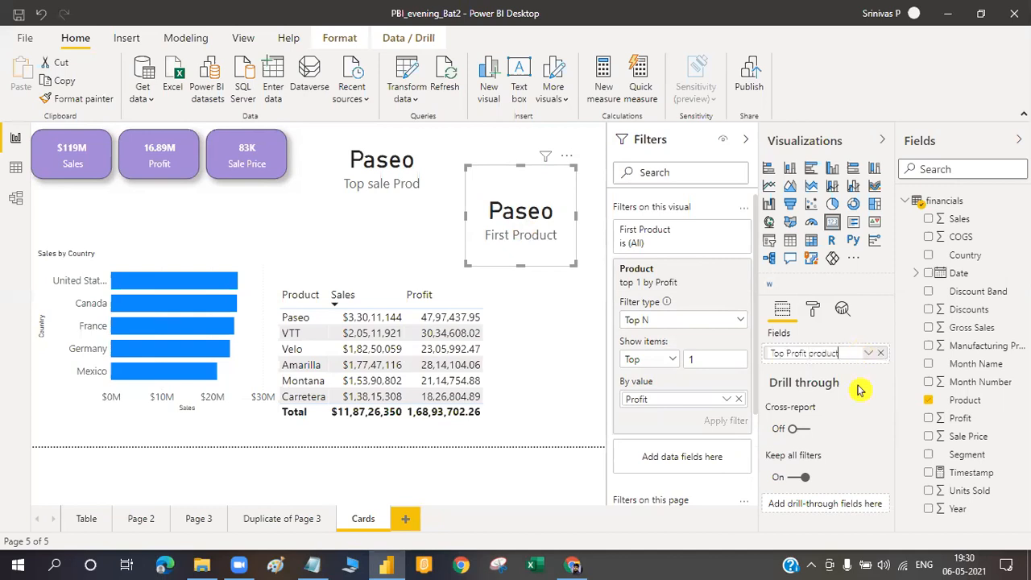
pyautogui.click(472, 233)
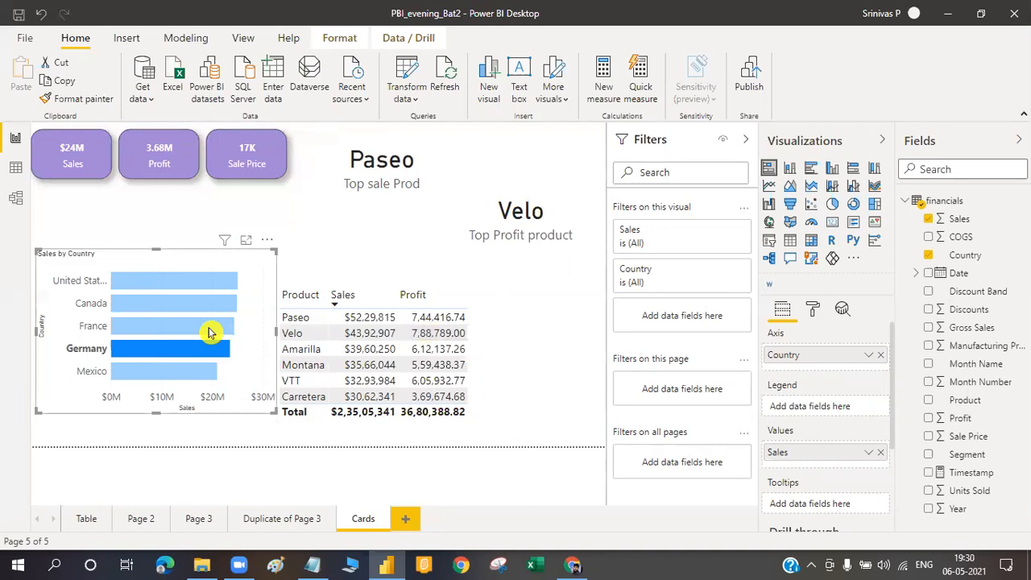
# - Cross-filter the page by France and Germany in turn, and sort the product table by Profit in descending order
pyautogui.click(209, 332)
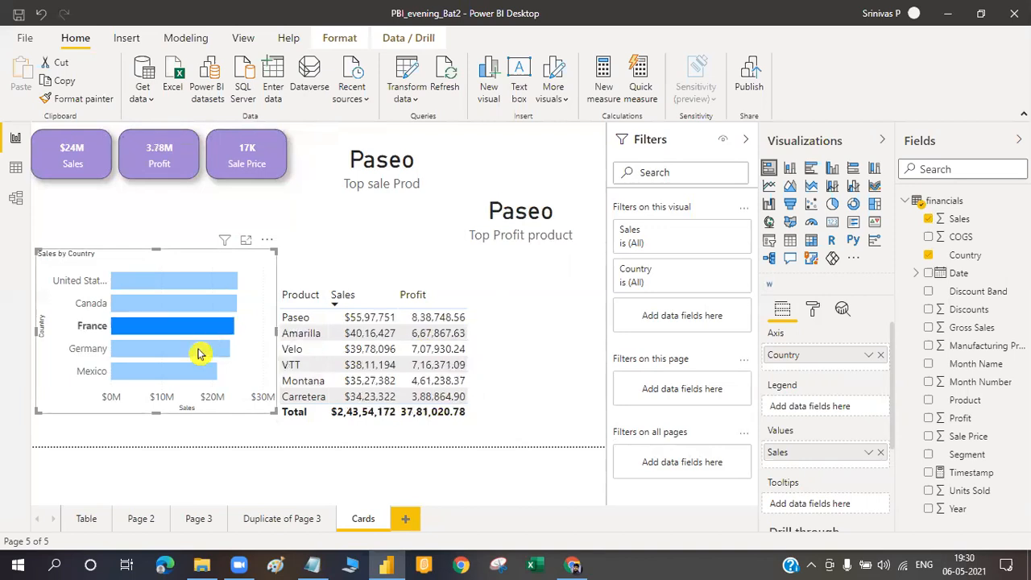
pyautogui.click(199, 354)
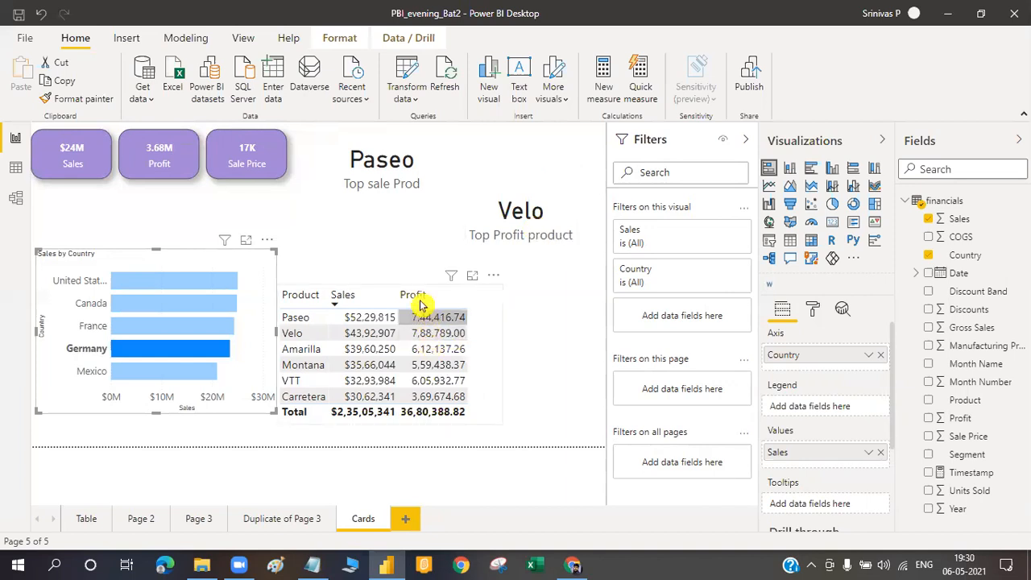
pyautogui.click(439, 345)
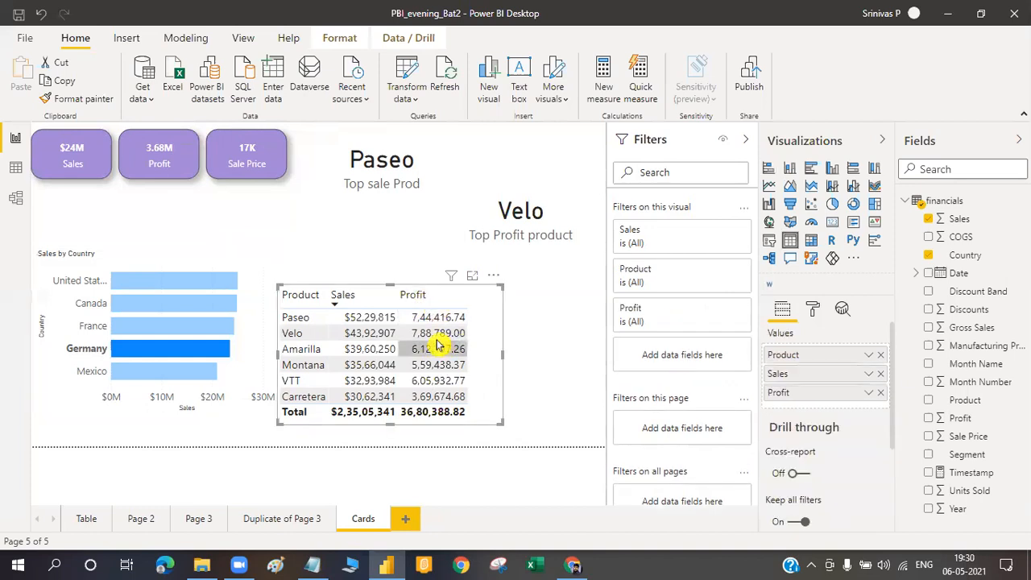
pyautogui.click(424, 294)
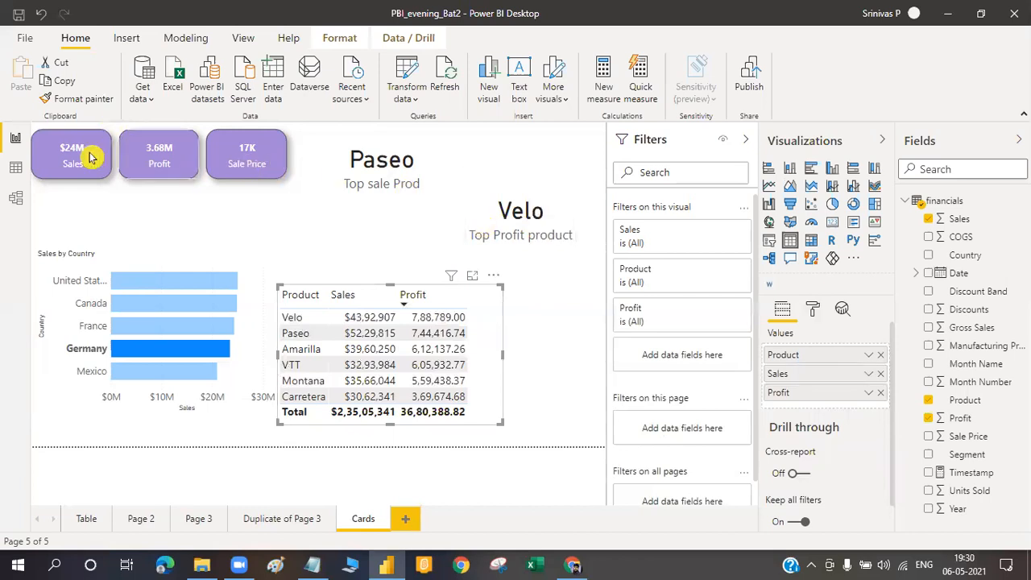
# - Copy the purple Sales card's formatting onto the Top sale Prod and Top Profit product cards
pyautogui.click(95, 99)
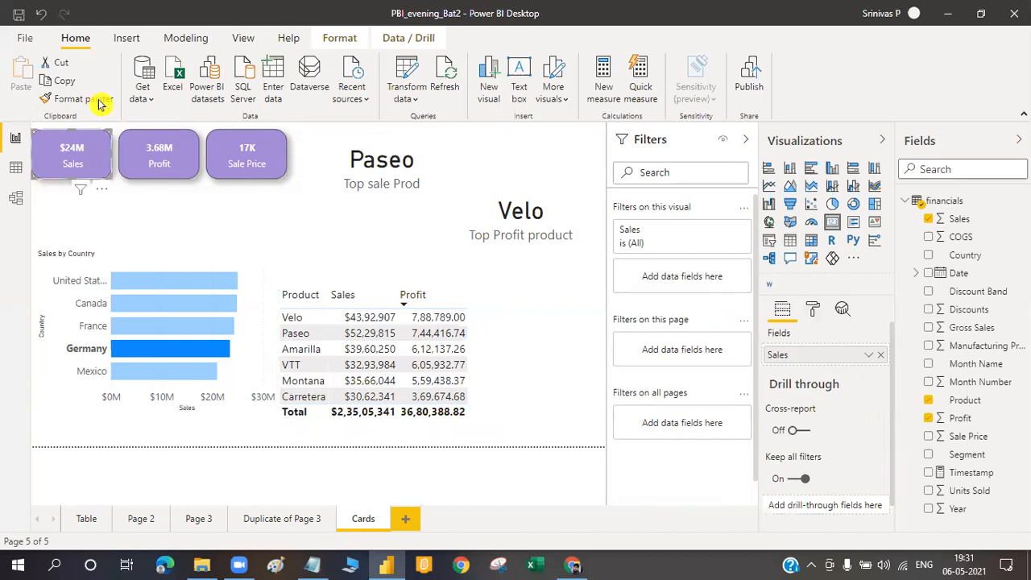
pyautogui.click(418, 157)
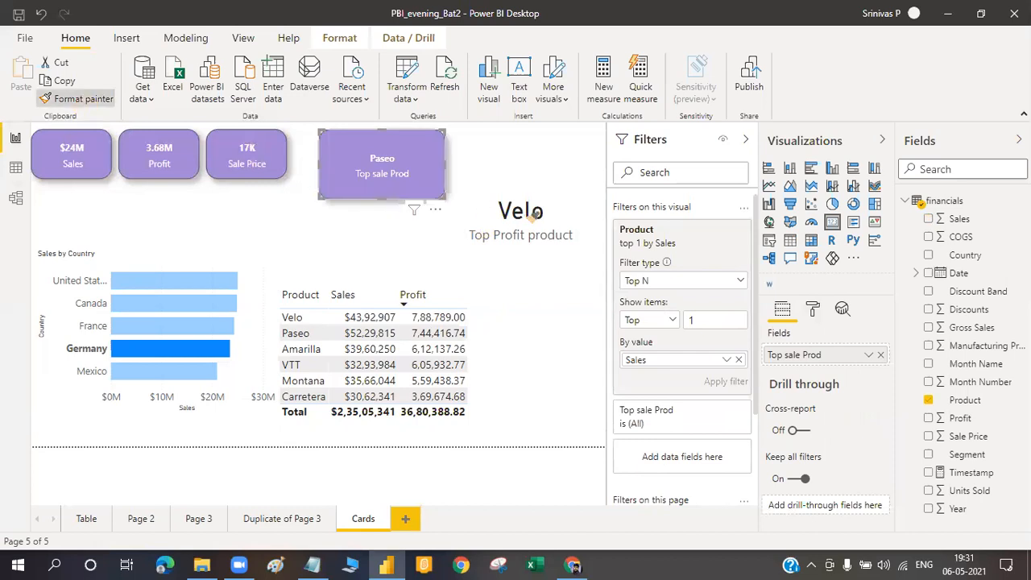
pyautogui.click(532, 208)
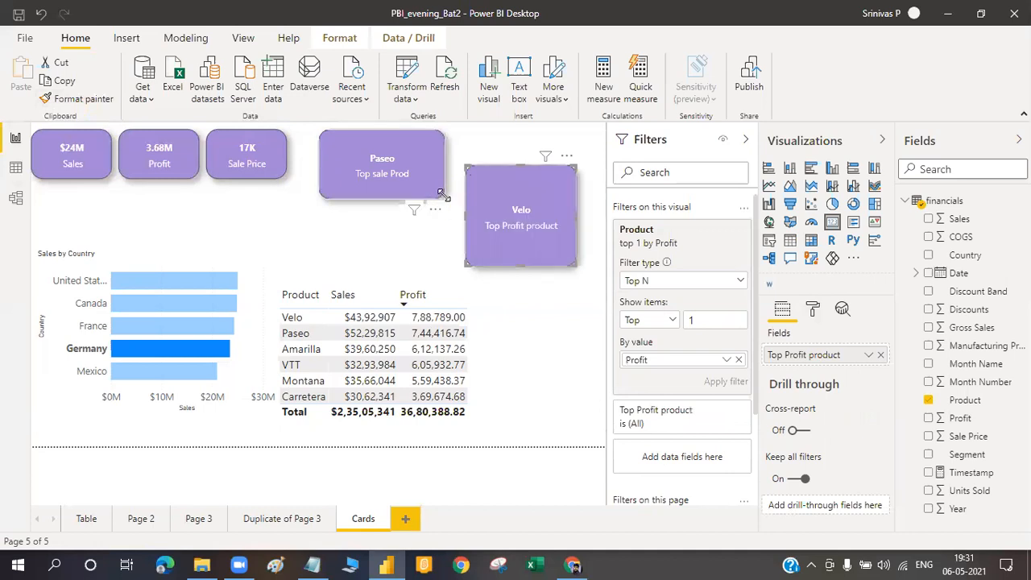
# - Shrink the Top sale Prod and Top Profit product cards and line them up in the row beside the Sale Price card
pyautogui.moveTo(411, 186); pyautogui.dragTo(407, 181)
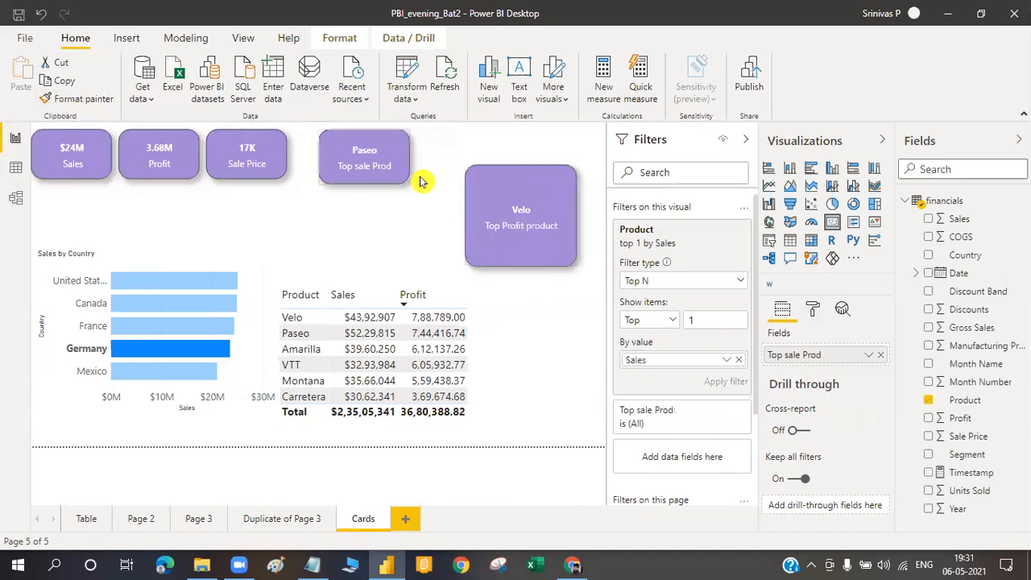
pyautogui.moveTo(373, 149); pyautogui.dragTo(356, 194)
pyautogui.moveTo(441, 150); pyautogui.dragTo(424, 140)
pyautogui.moveTo(498, 221); pyautogui.dragTo(452, 171)
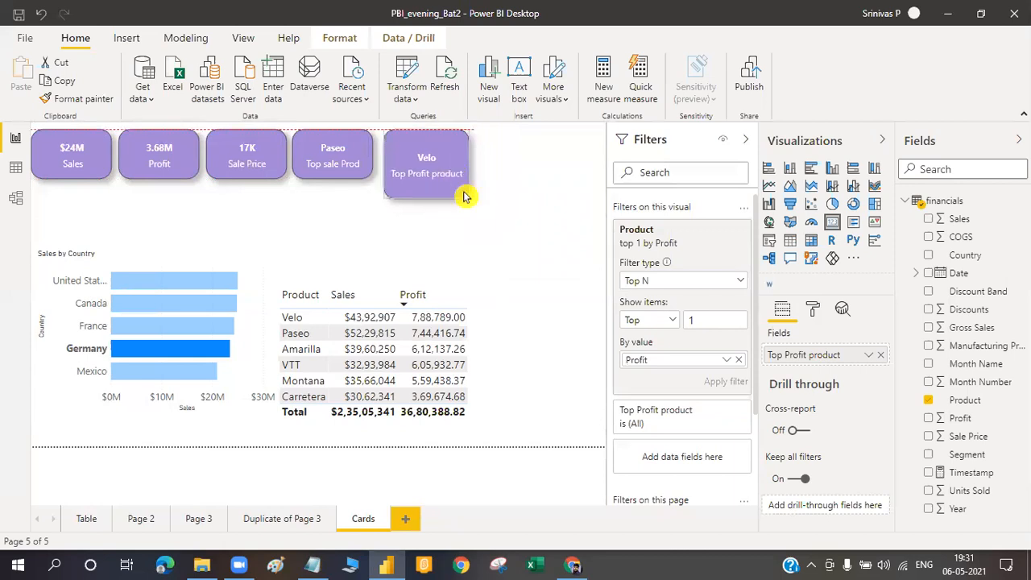
pyautogui.click(526, 203)
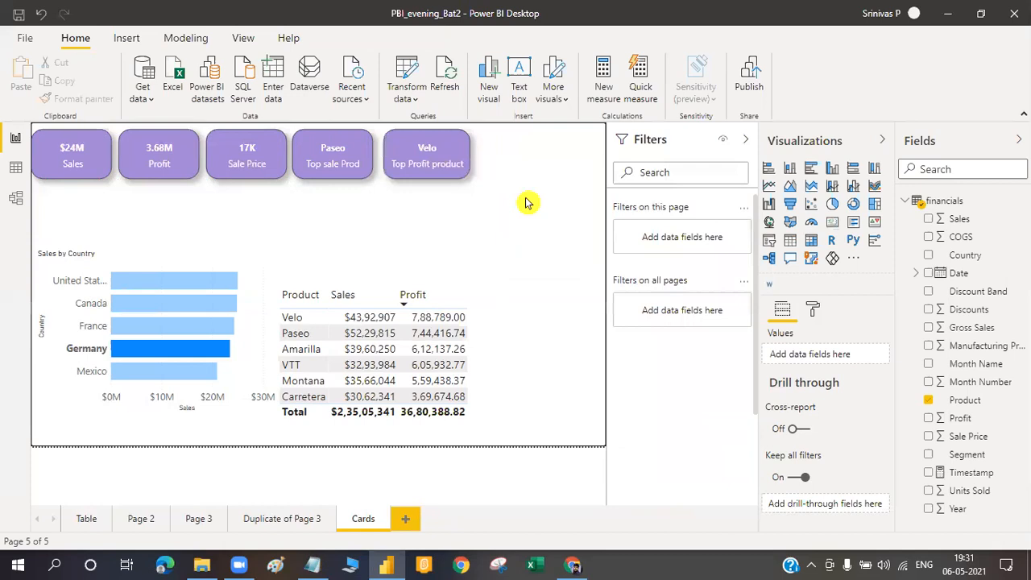
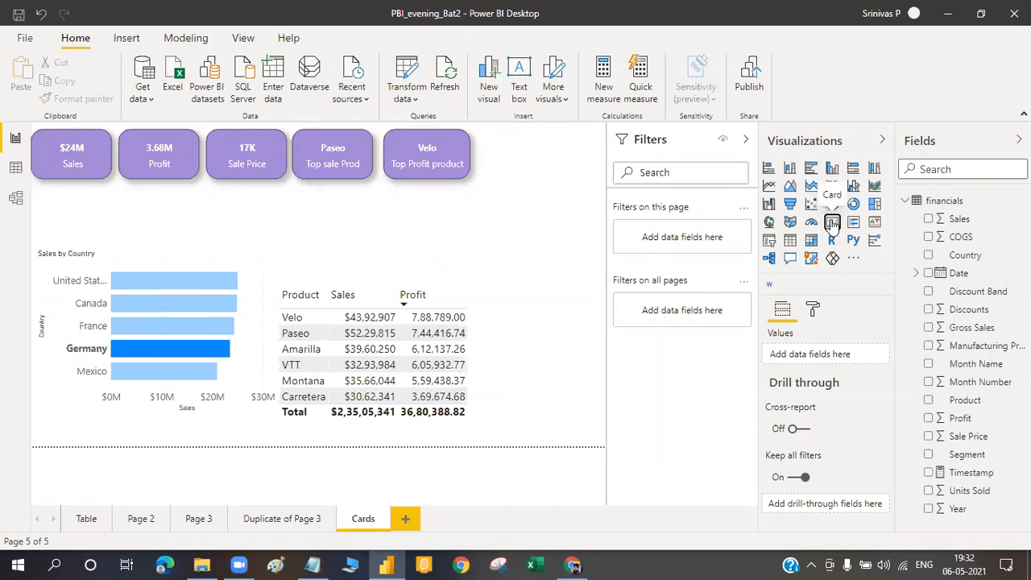
# - Place a new card above the product table and clear the Germany cross-filter from the Sales by Country chart
pyautogui.click(832, 223)
pyautogui.moveTo(101, 187); pyautogui.dragTo(508, 193)
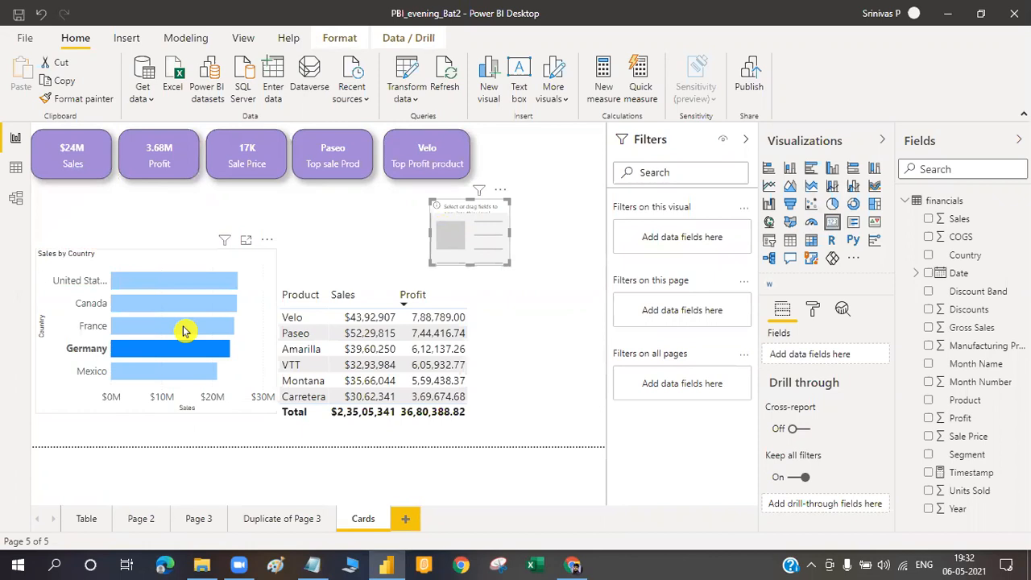
pyautogui.click(184, 330)
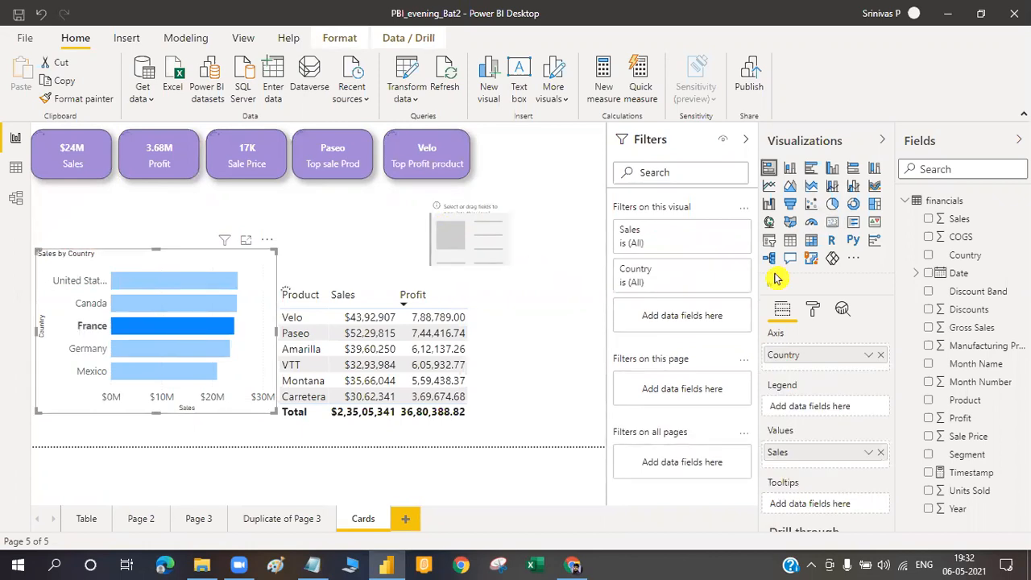
# - Add the Date field to the new card and widen the card in both directions to fit the full date
pyautogui.click(957, 275)
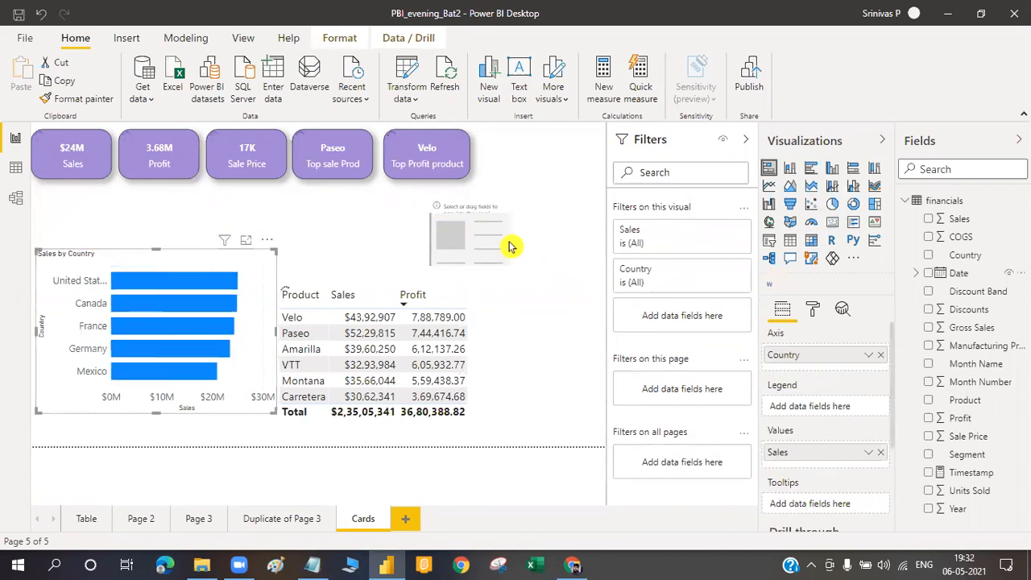
pyautogui.click(473, 243)
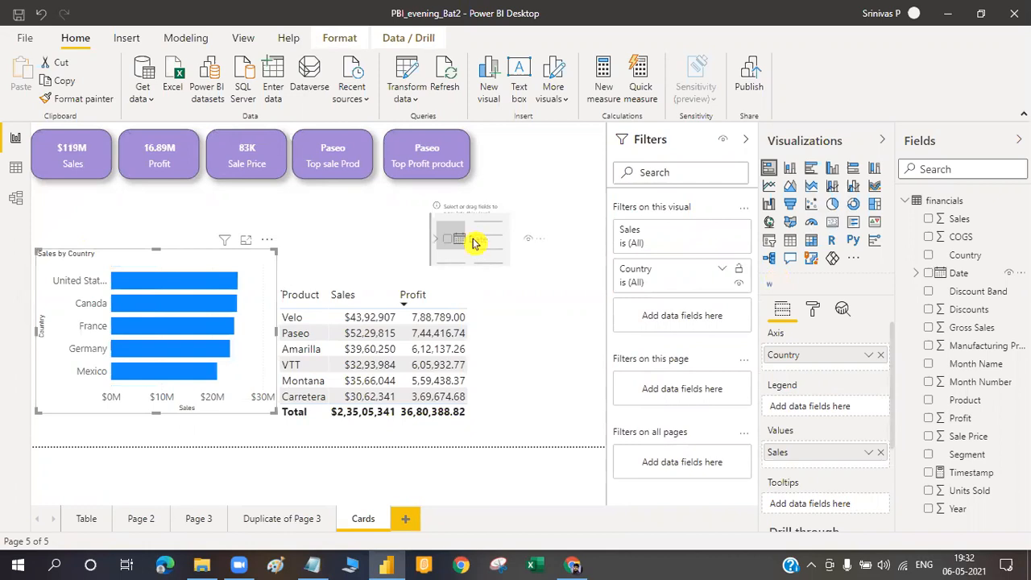
pyautogui.click(473, 244)
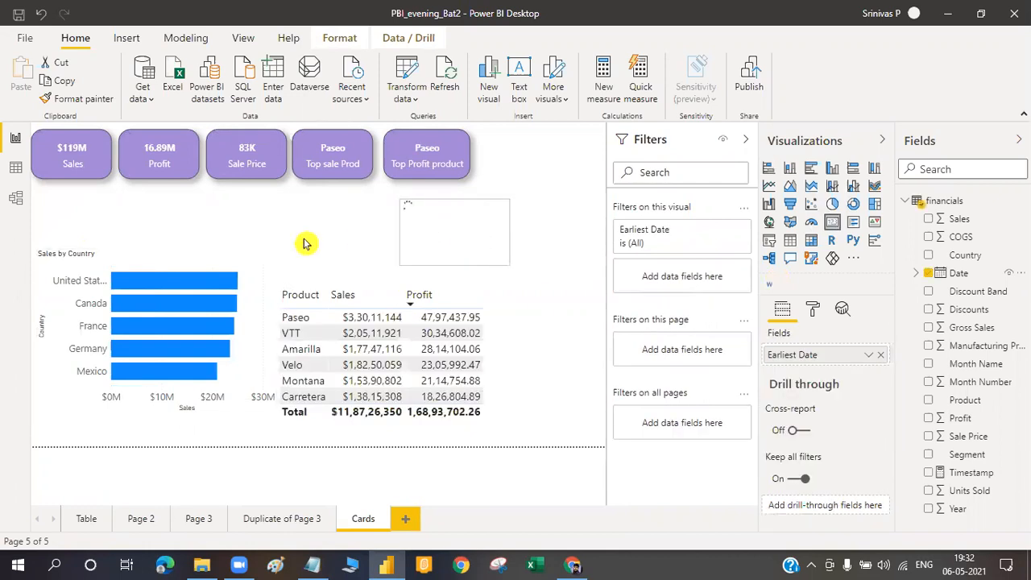
pyautogui.moveTo(401, 233); pyautogui.dragTo(304, 244)
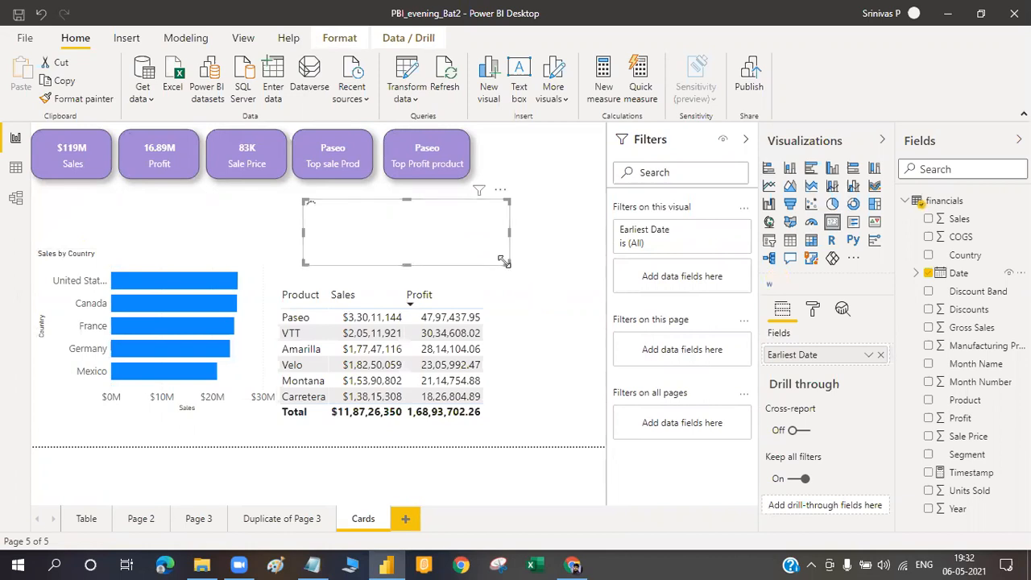
pyautogui.moveTo(555, 269); pyautogui.dragTo(561, 267)
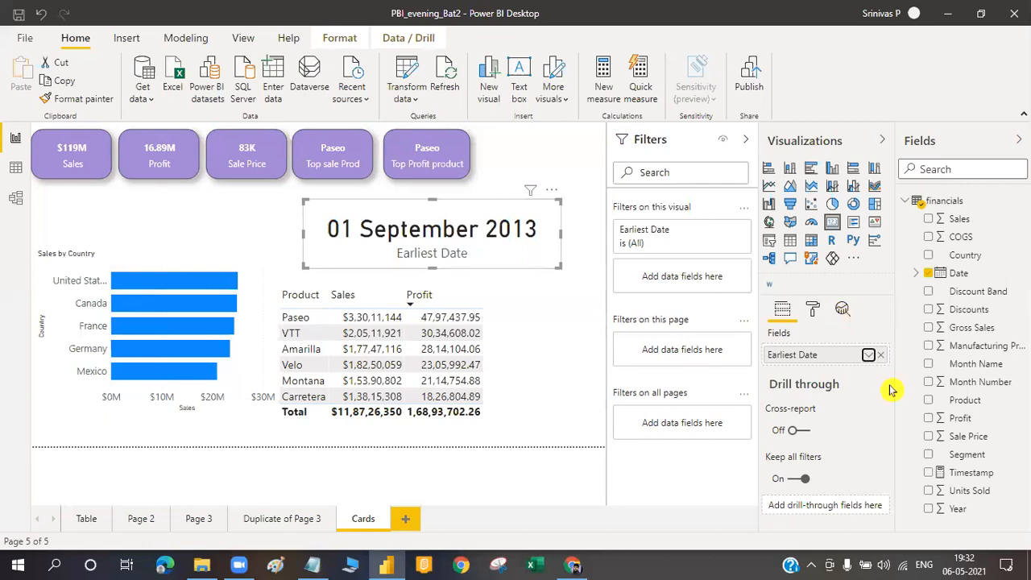
pyautogui.click(868, 356)
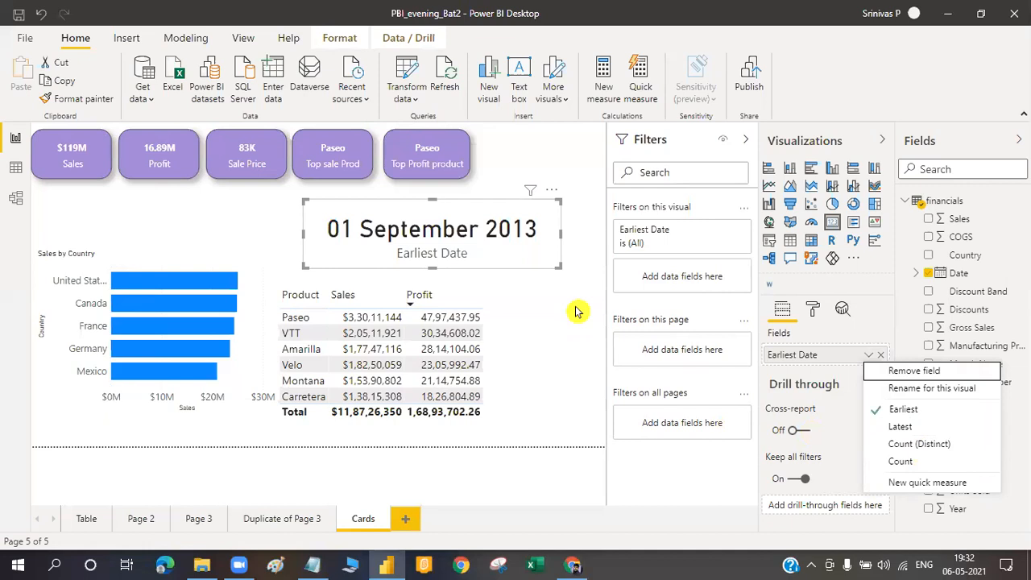
pyautogui.click(541, 254)
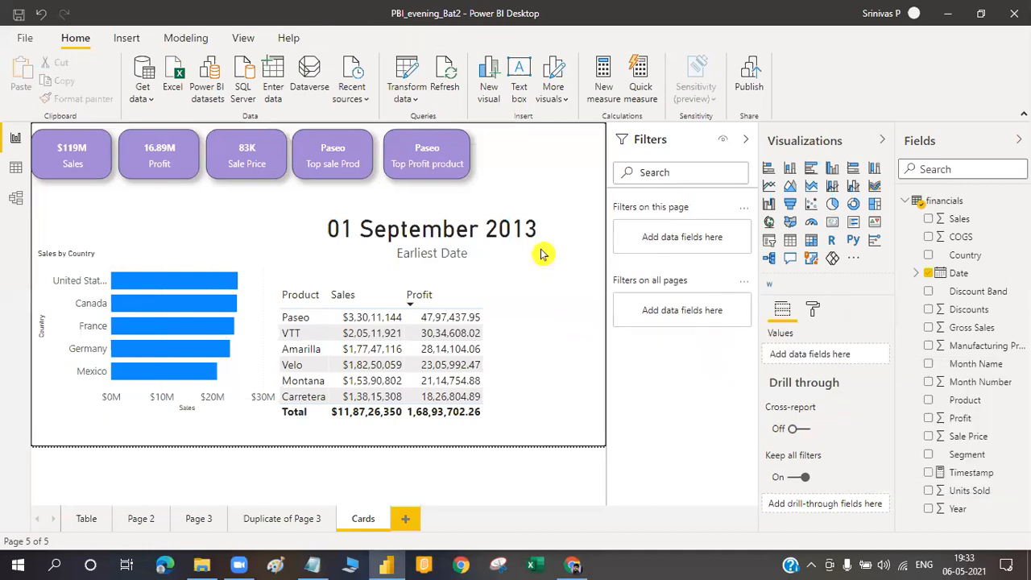
# - Filter the date card to the top 1 Date by Sales with a Top N filter and apply it
pyautogui.click(541, 254)
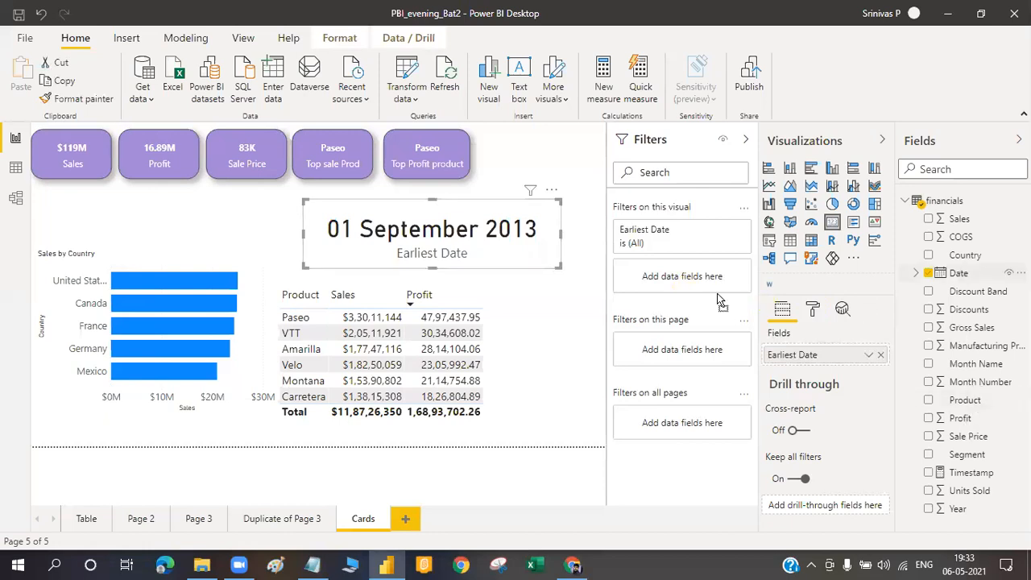
pyautogui.moveTo(690, 281); pyautogui.dragTo(686, 279)
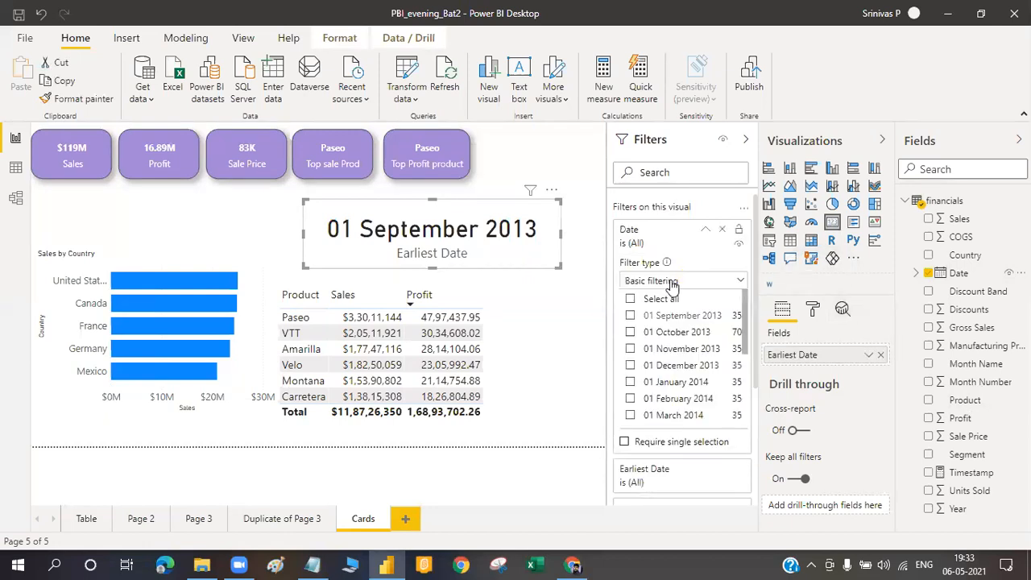
pyautogui.click(672, 285)
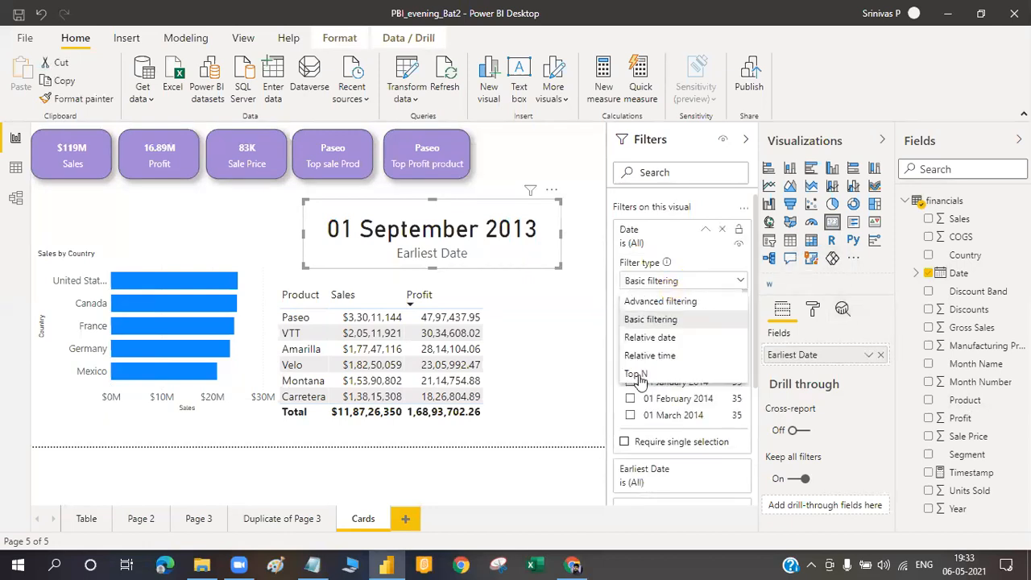
pyautogui.click(637, 375)
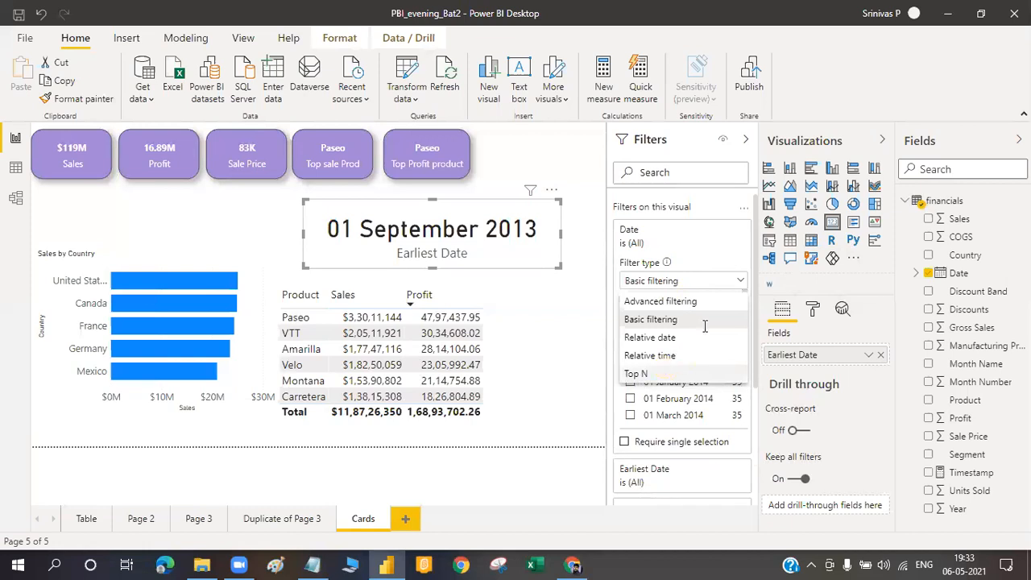
pyautogui.write('1')
pyautogui.moveTo(955, 223); pyautogui.dragTo(676, 367)
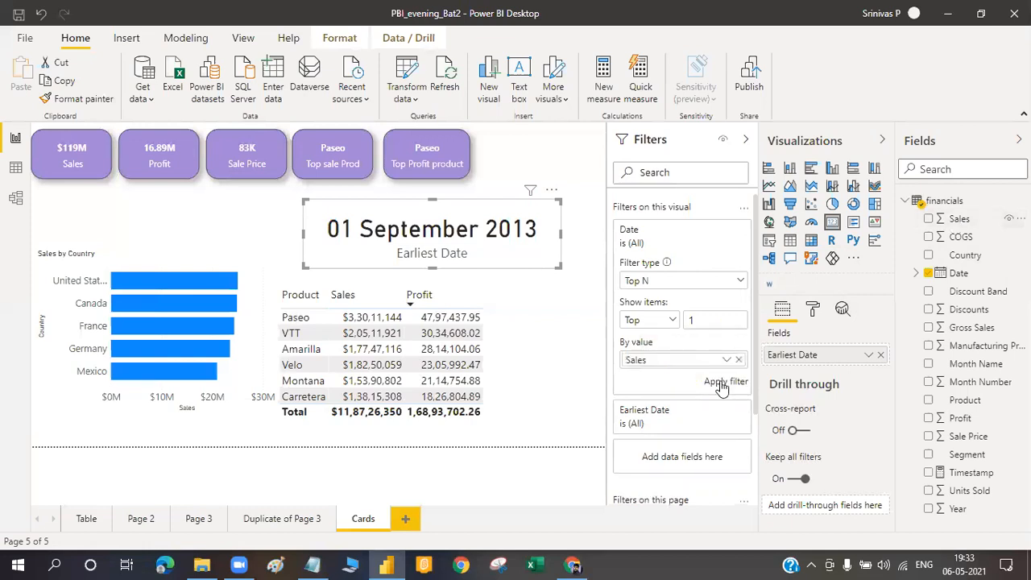
pyautogui.click(722, 386)
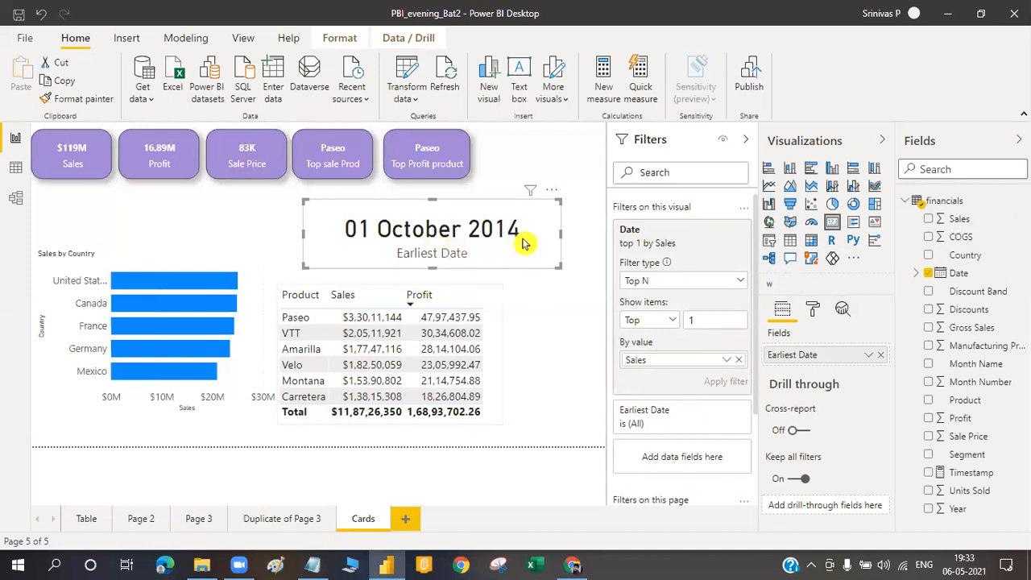
# - Rename the Earliest Date field of the date card to "Top sales Date"
pyautogui.doubleClick(806, 356)
pyautogui.write('Top sales Date')
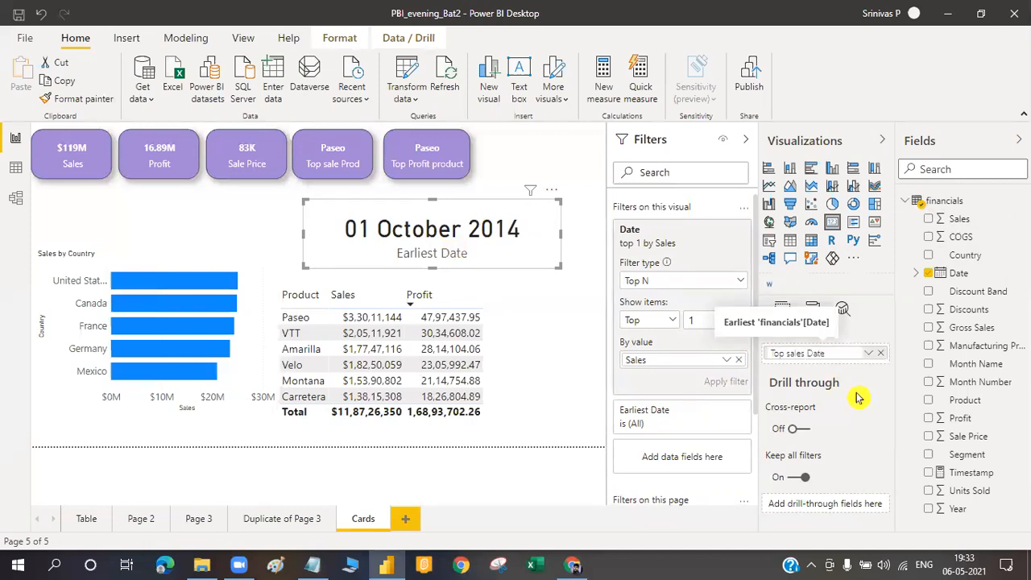
pyautogui.press('Return')
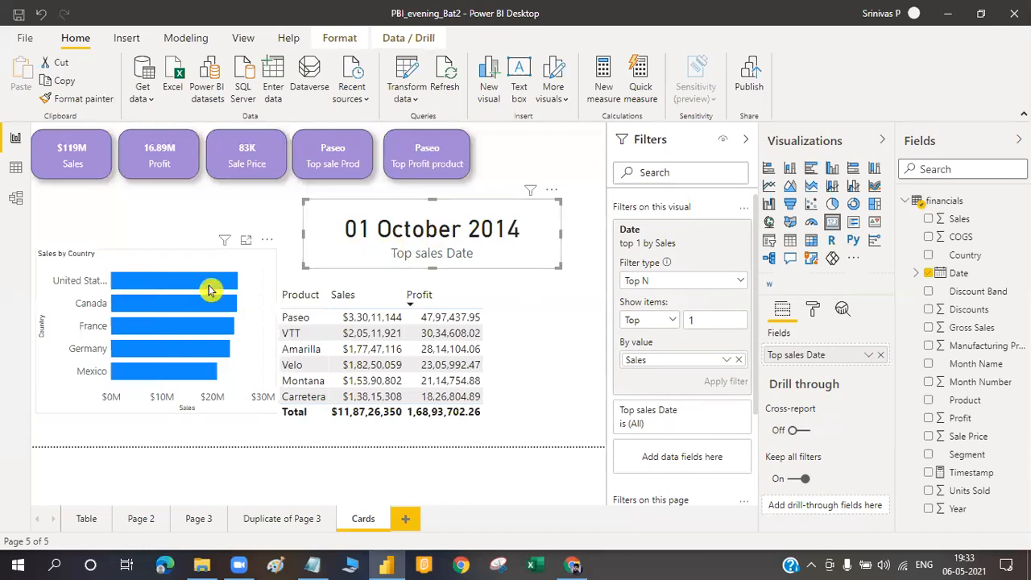
# - Cross-filter the page by each country in the Sales by Country chart, from United States to Mexico, checking the date card, and clear the selection
pyautogui.moveTo(210, 290)
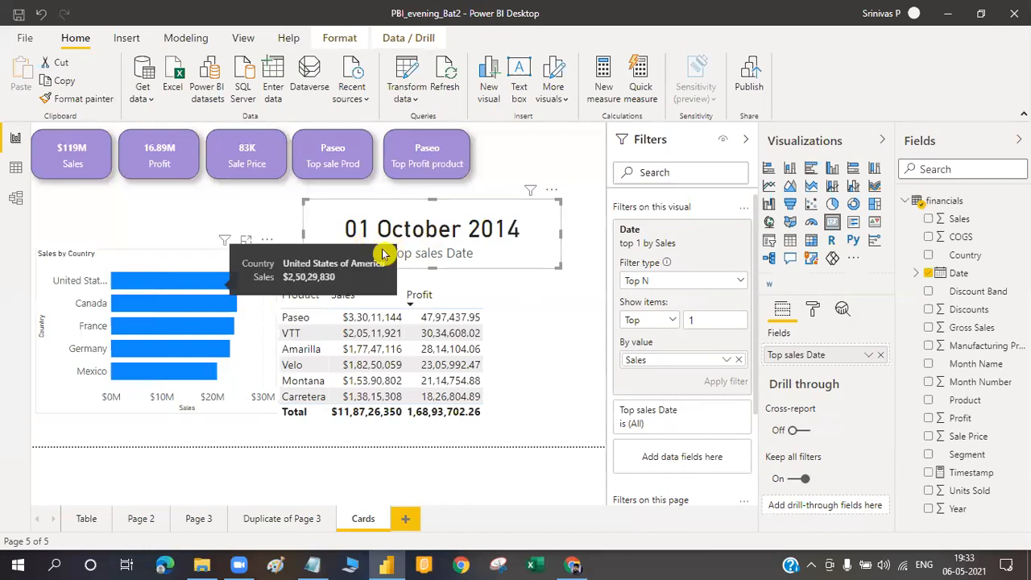
pyautogui.click(173, 283)
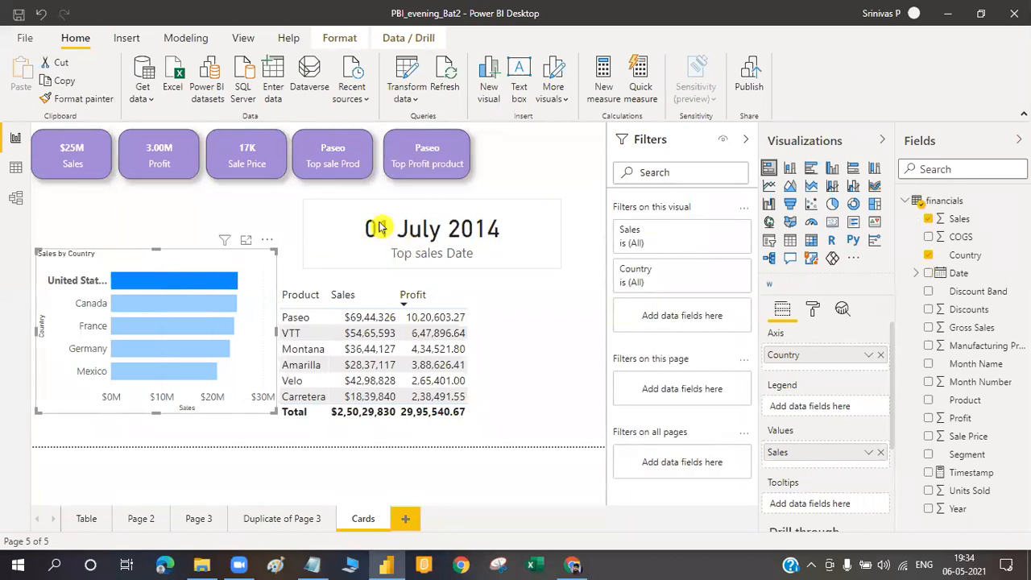
pyautogui.click(190, 309)
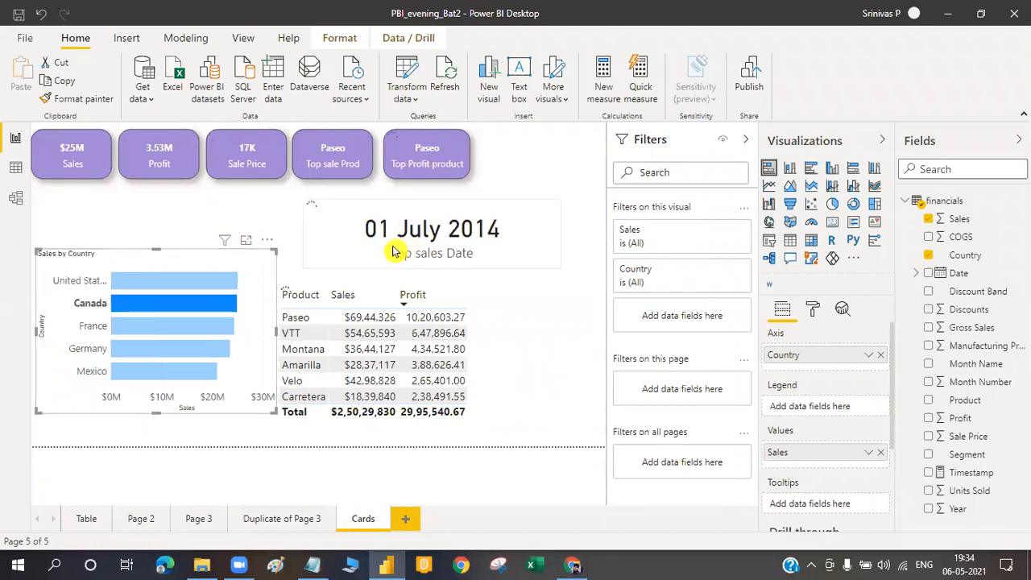
pyautogui.click(185, 325)
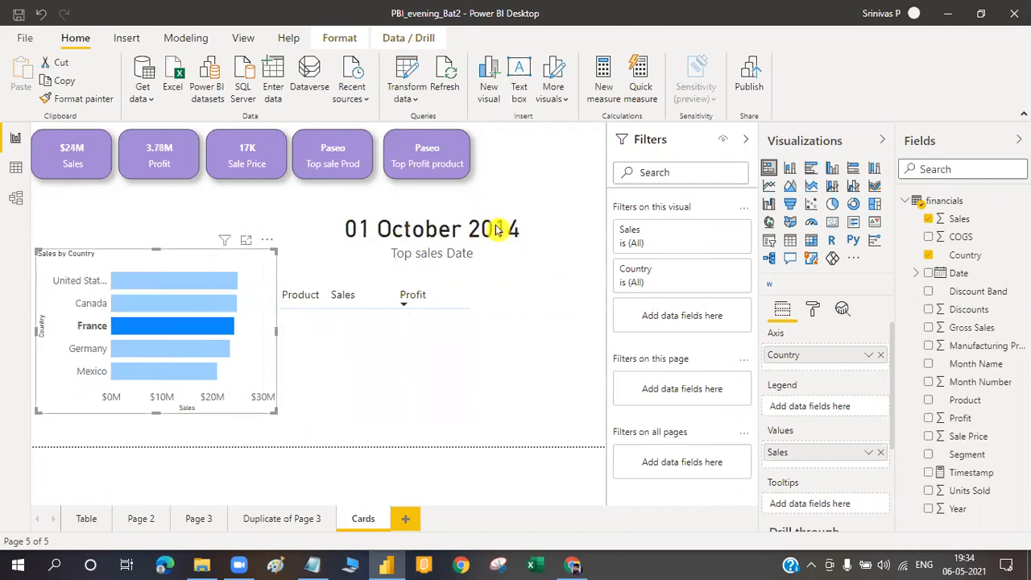
pyautogui.click(140, 351)
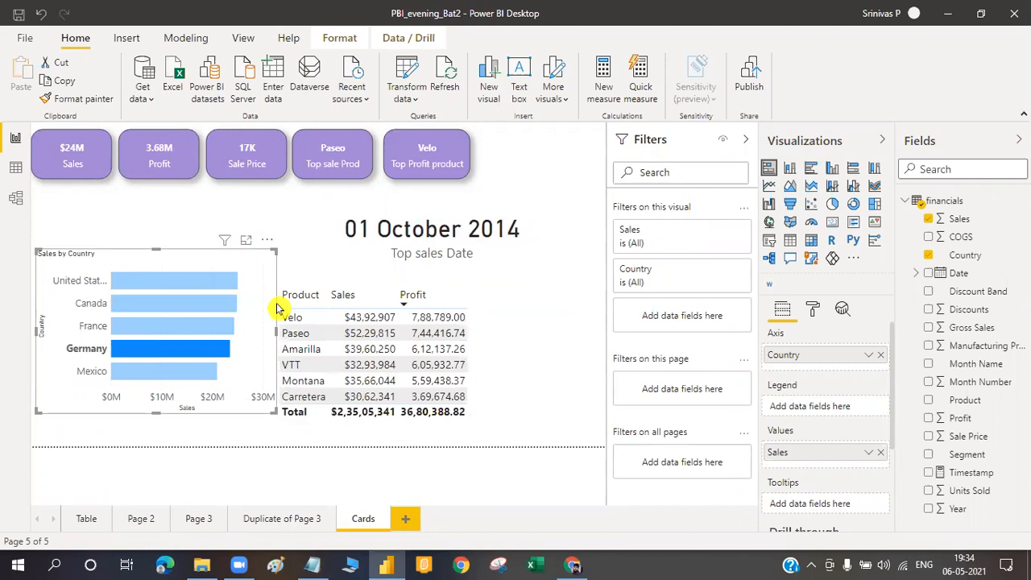
pyautogui.click(183, 374)
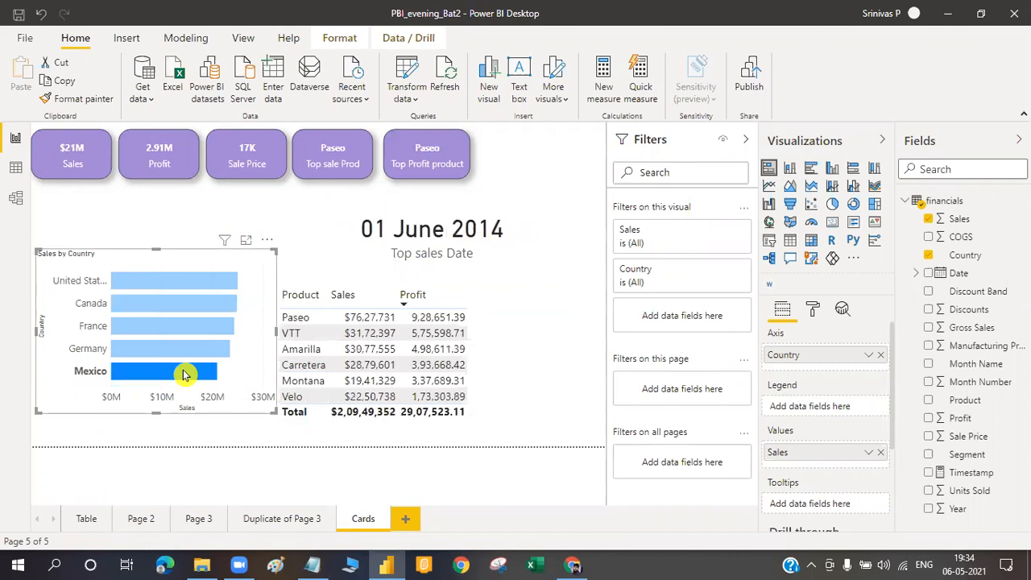
pyautogui.click(411, 252)
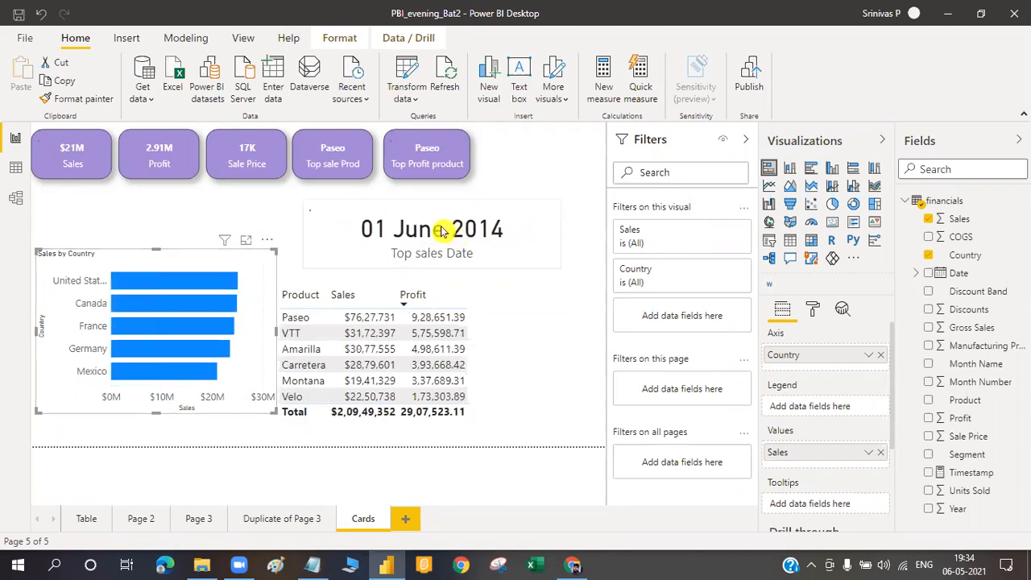
# - Narrow the Top sales Date card and copy the purple formatting of the Top Profit product card onto it
pyautogui.click(544, 223)
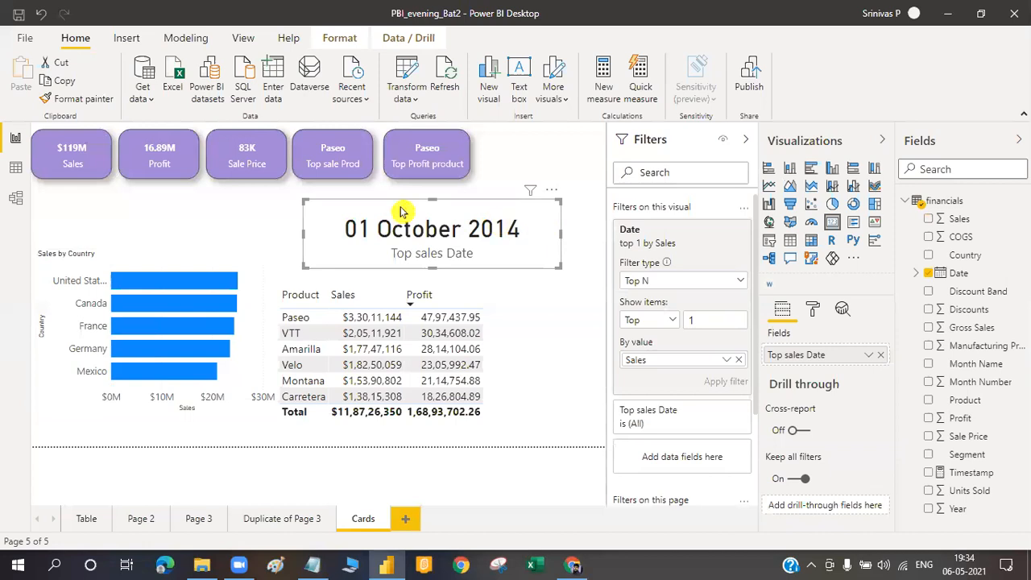
pyautogui.moveTo(303, 202); pyautogui.dragTo(360, 207)
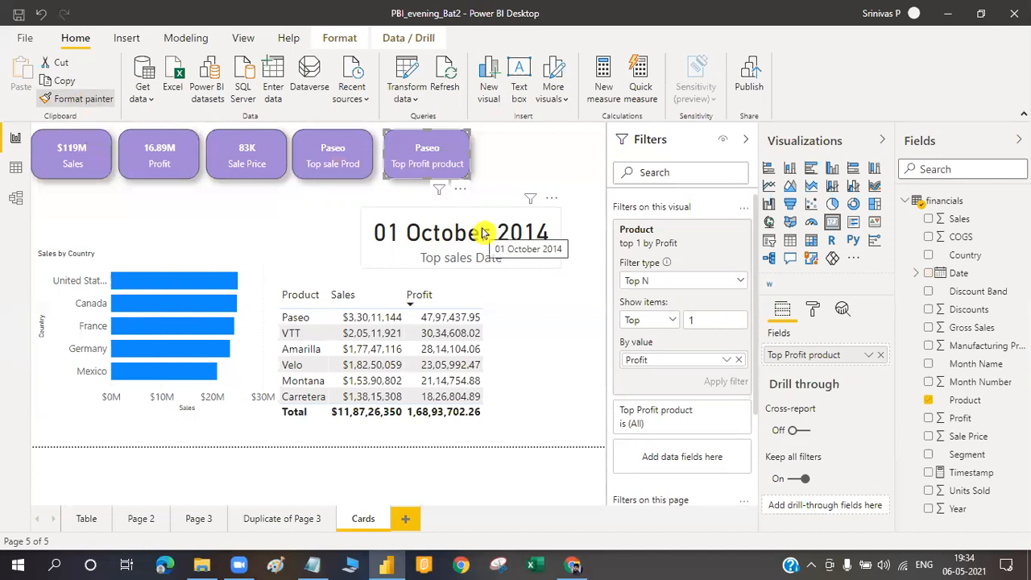
pyautogui.click(490, 232)
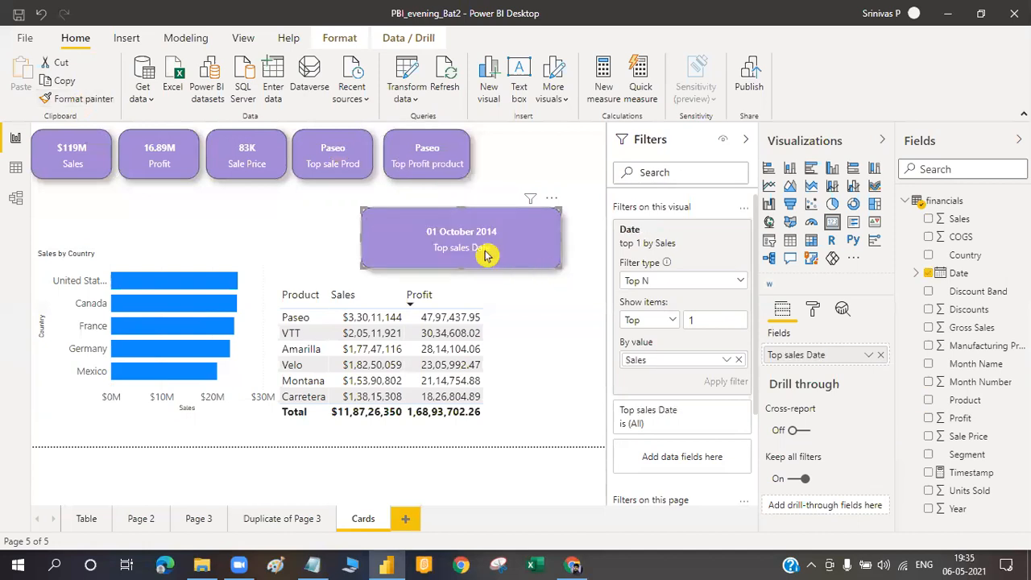
# - Switch to the Daily_Notes evening file in Notepad, review the Cards outline and MultiRow Card heading, and return to Power BI
pyautogui.click(309, 565)
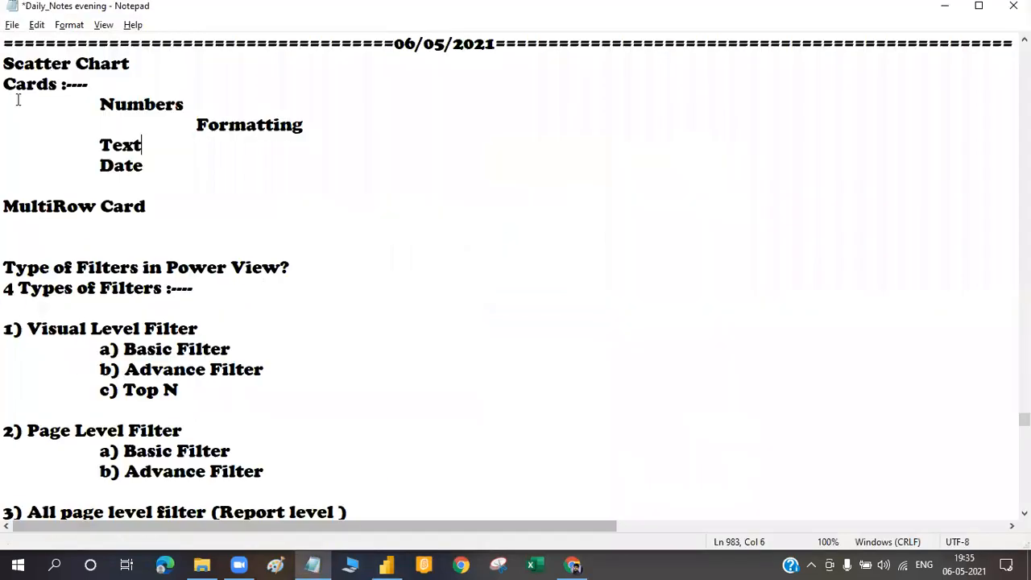
pyautogui.click(5, 85)
pyautogui.keyDown('shift'); pyautogui.click(124, 145); pyautogui.keyUp('shift')
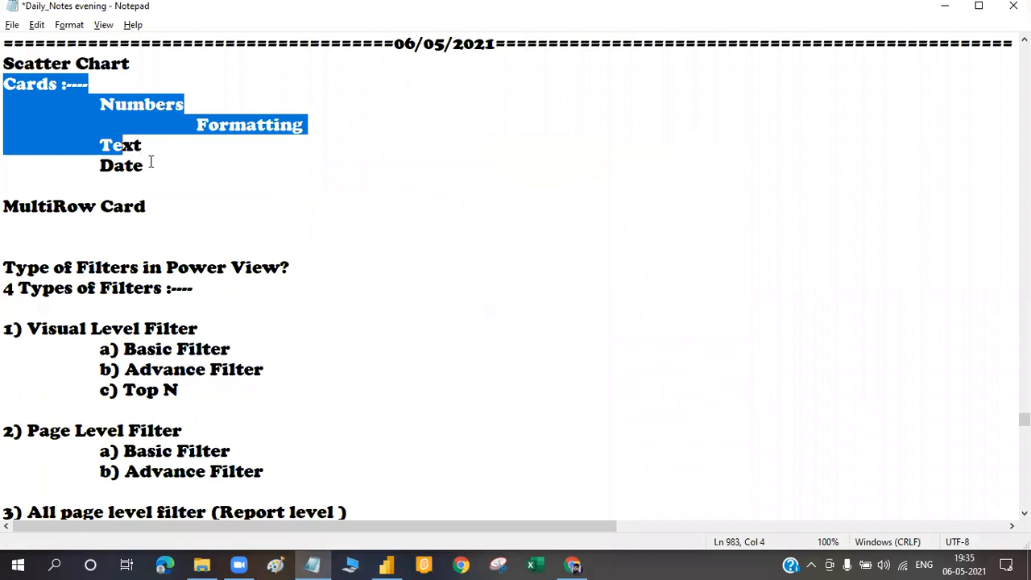
pyautogui.click(150, 163)
pyautogui.moveTo(8, 202); pyautogui.dragTo(195, 206)
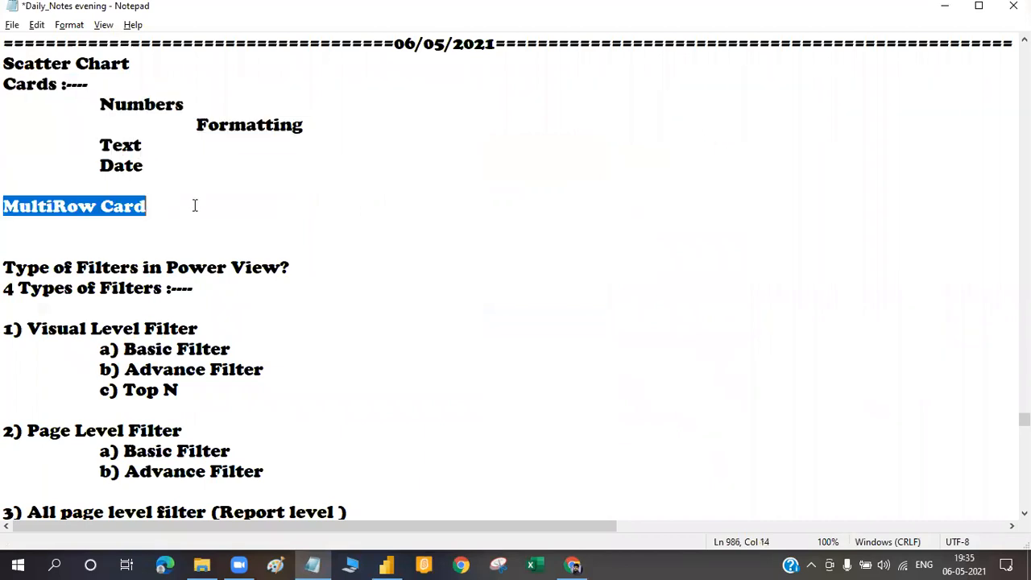
pyautogui.click(194, 205)
pyautogui.hotkey('alt', 'Tab')
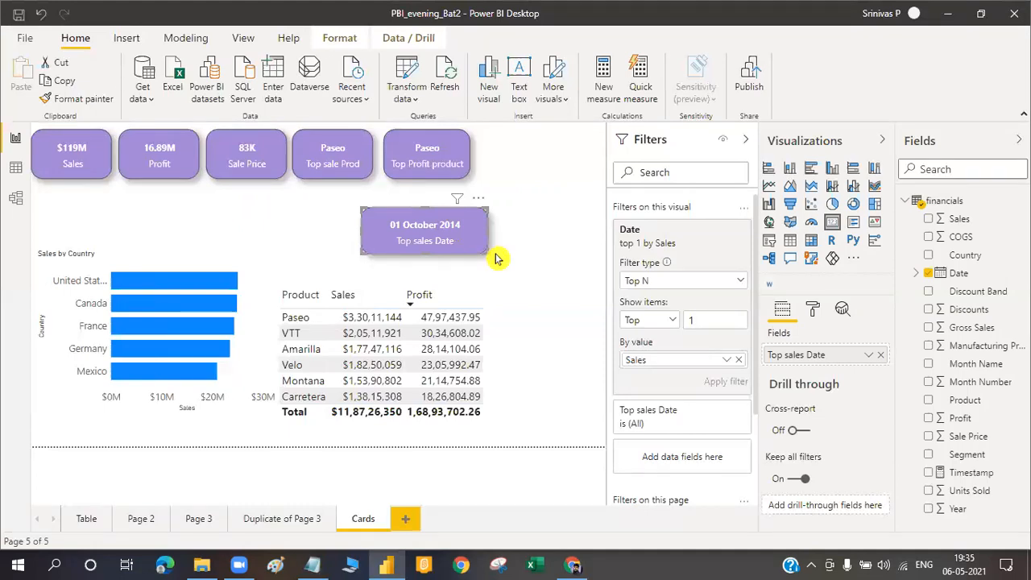
# - Shrink the Top sales Date card to fit closely around its date and label
pyautogui.moveTo(487, 254); pyautogui.dragTo(474, 246)
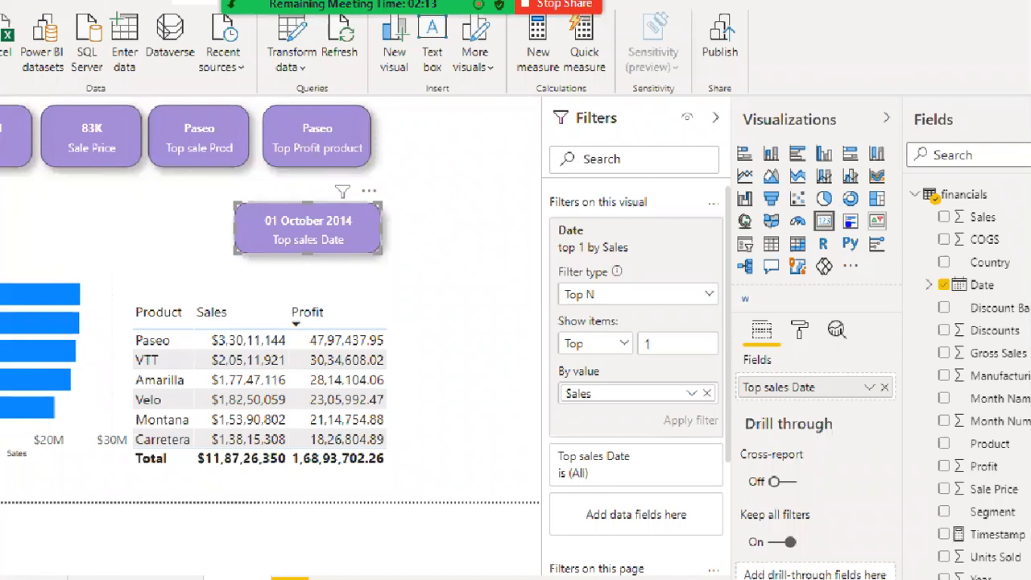
pyautogui.moveTo(841, 210); pyautogui.dragTo(866, 239)
pyautogui.press('Escape')
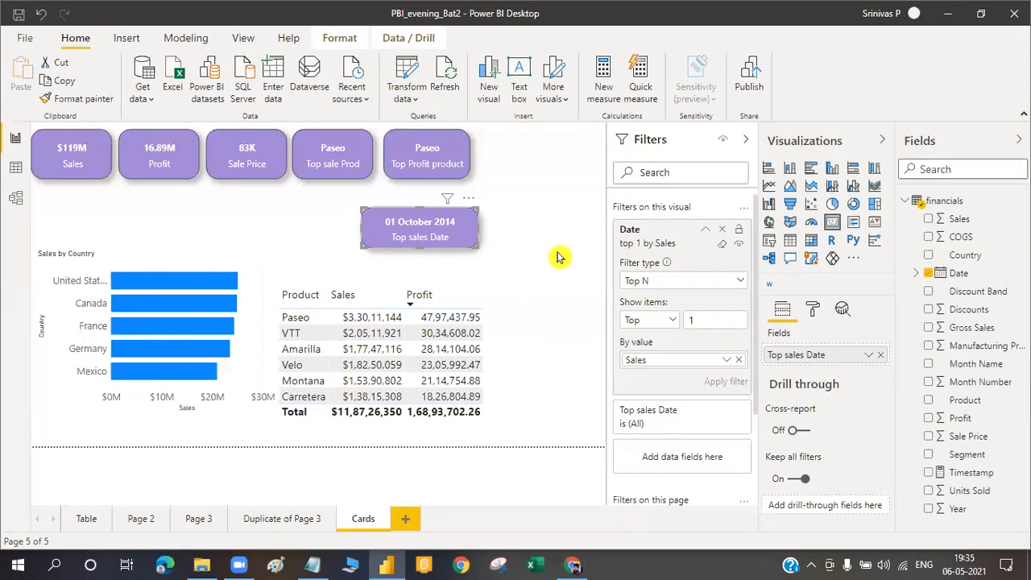